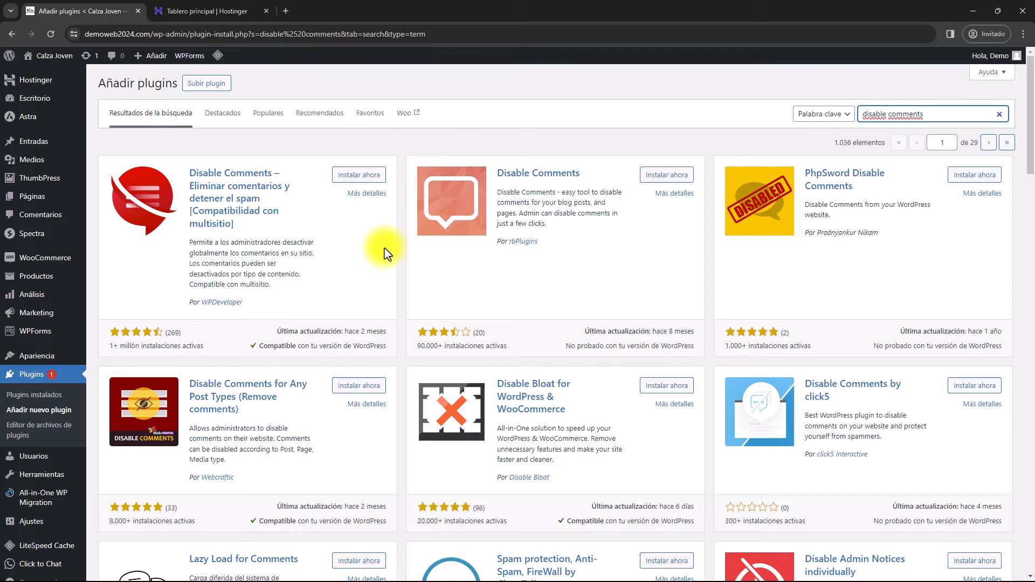
Step: Switch to the 'Tablero principal | Hostinger' tab for demoweb2024.com
{"action": "left_click", "coordinate": [208, 12]}
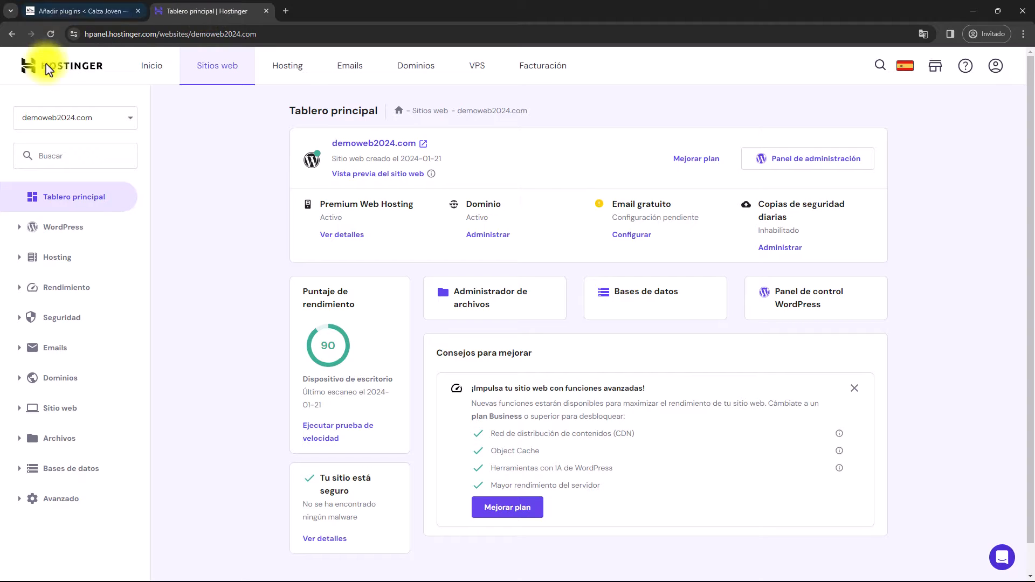
Step: Search the hPanel sections for 'php' and open PHP Configuration to confirm PHP 7.4
{"action": "left_click", "coordinate": [80, 155]}
{"action": "type", "text": "php"}
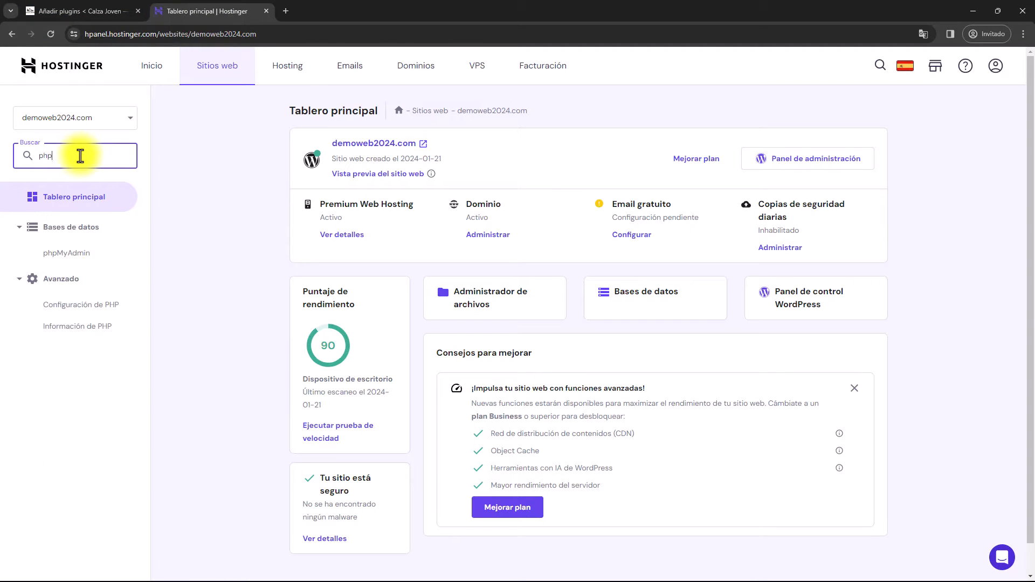
{"action": "left_click", "coordinate": [86, 306]}
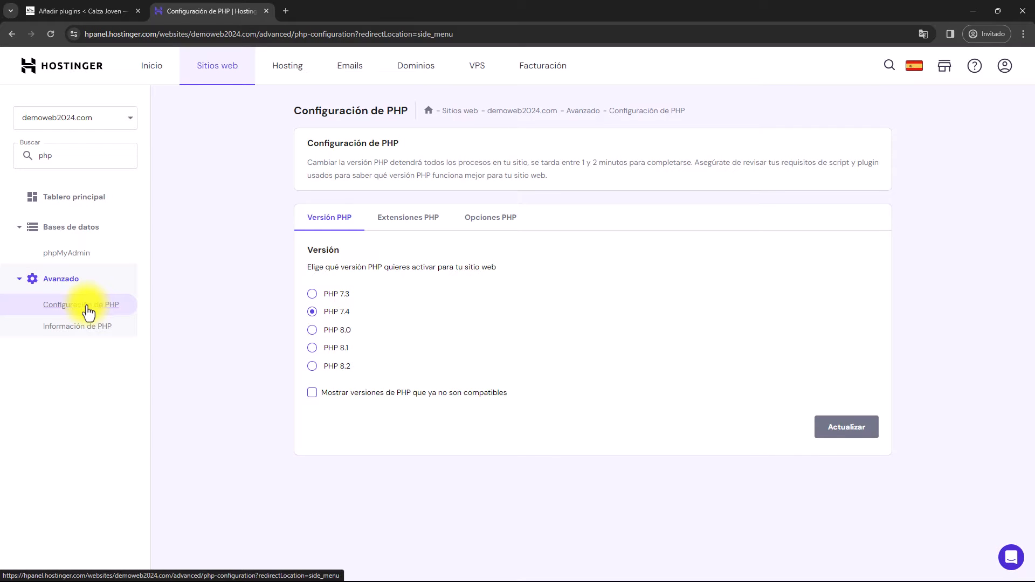
Step: Clear the section search, return to the main dashboard and open the File Manager
{"action": "left_click", "coordinate": [76, 162]}
{"action": "key", "text": "BackSpace"}
{"action": "key", "text": "BackSpace"}
{"action": "key", "text": "BackSpace"}
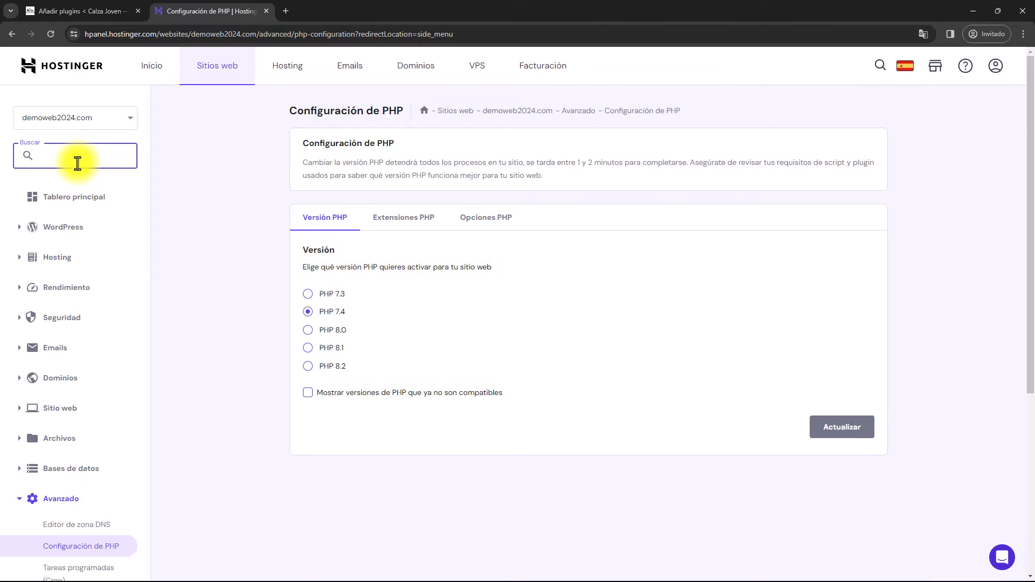
{"action": "left_click", "coordinate": [68, 203]}
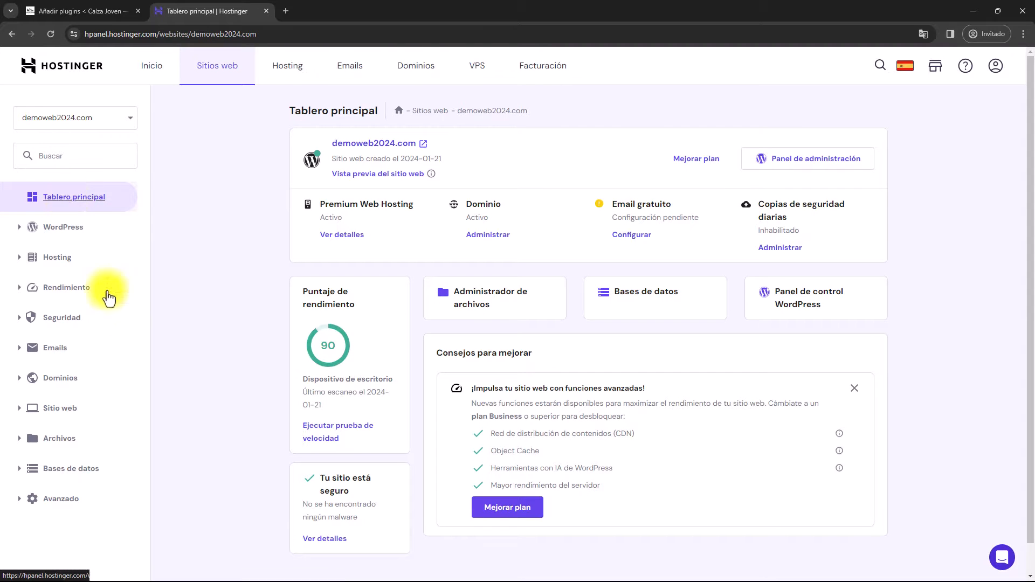
{"action": "left_click", "coordinate": [484, 305]}
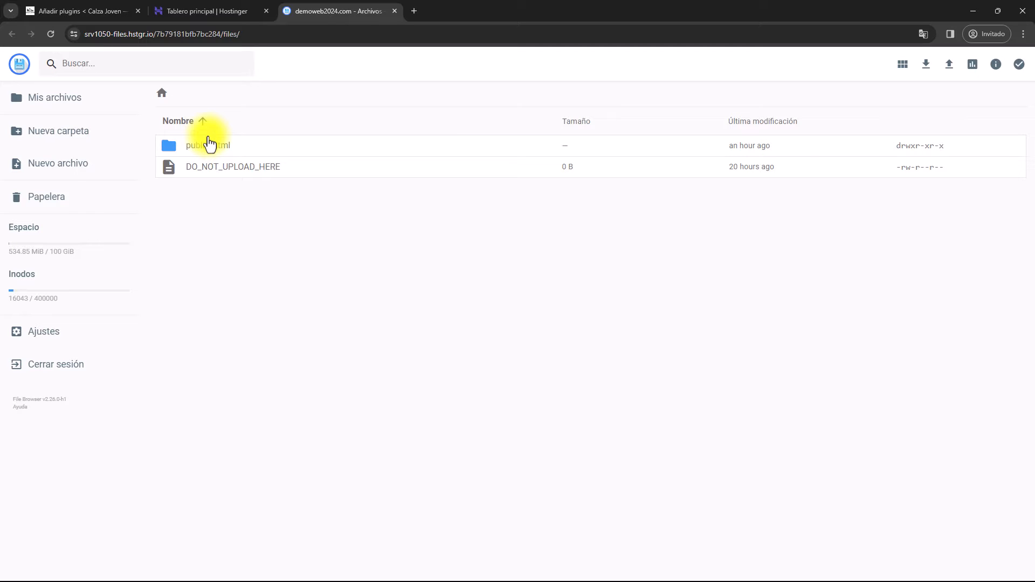
Step: Open public_html and select every item from wp-admin down to xmlrpc.php
{"action": "left_click", "coordinate": [209, 145]}
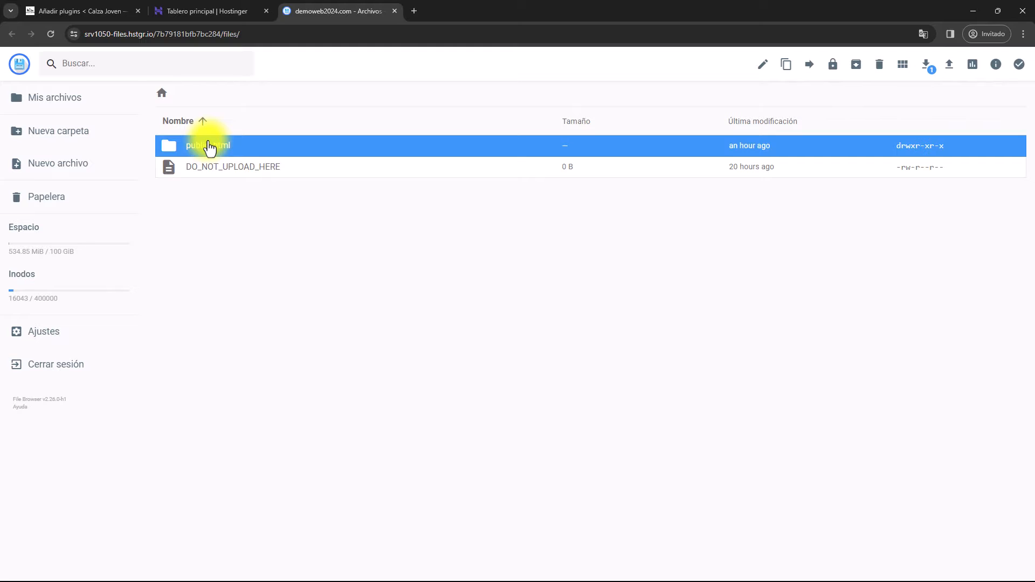
{"action": "double_click", "coordinate": [210, 146]}
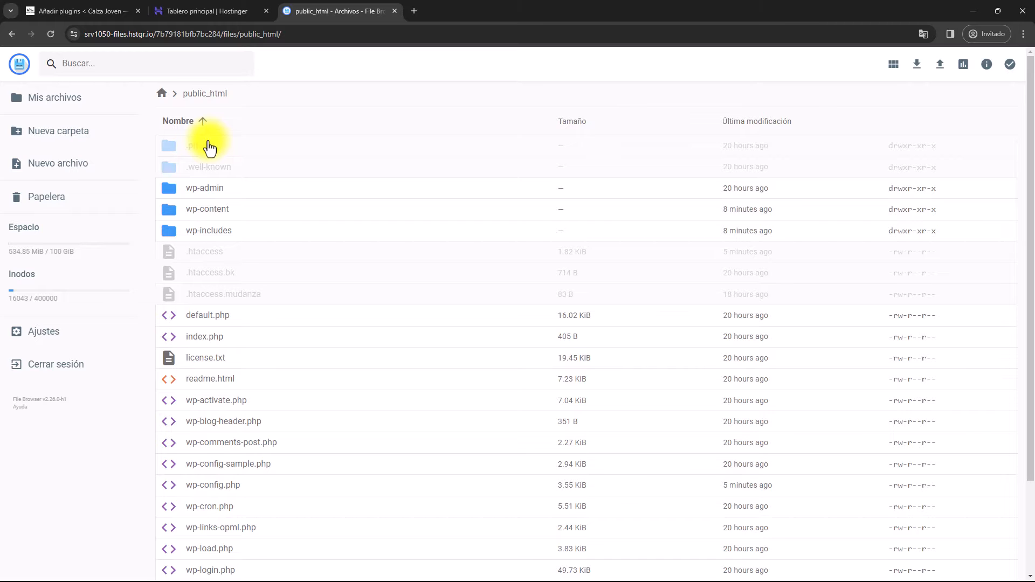
{"action": "left_click", "coordinate": [233, 190]}
{"action": "scroll", "coordinate": [238, 201], "scroll_direction": "down", "scroll_amount": 3}
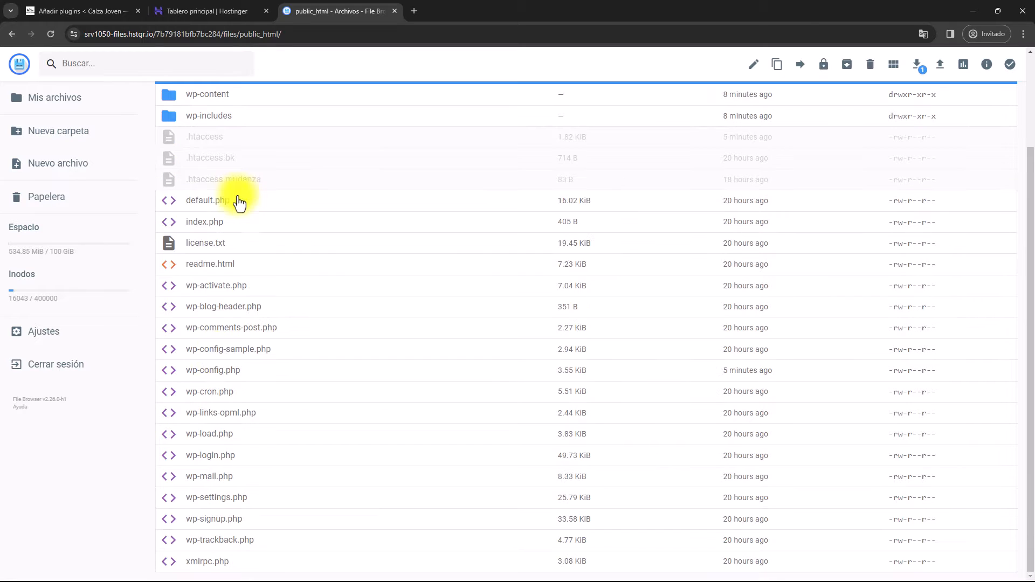
{"action": "left_click", "coordinate": [296, 565], "text": "shift"}
Step: Compress the selected files into a zip archive named 'ficheros'
{"action": "right_click", "coordinate": [348, 198]}
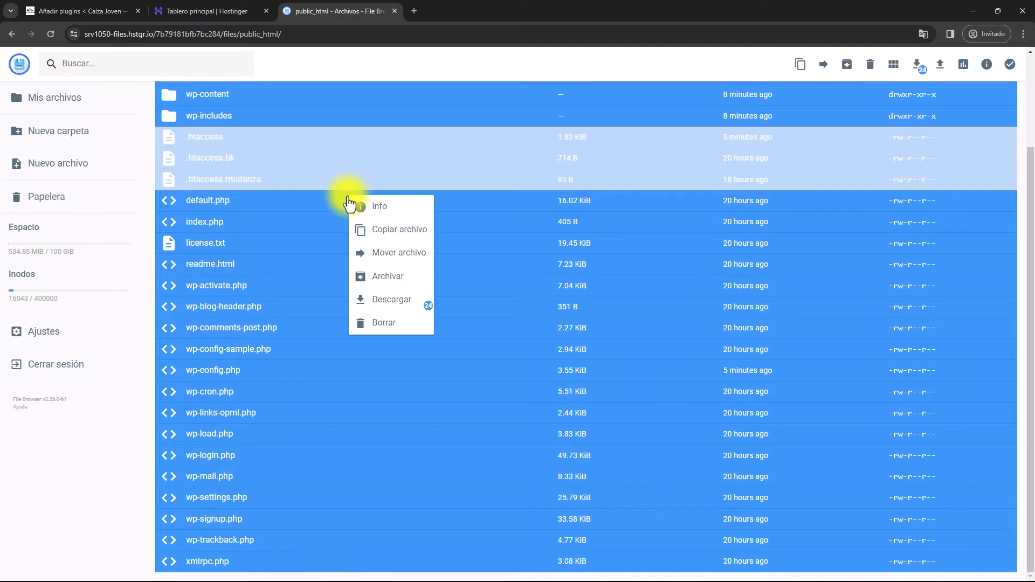
{"action": "left_click", "coordinate": [390, 279]}
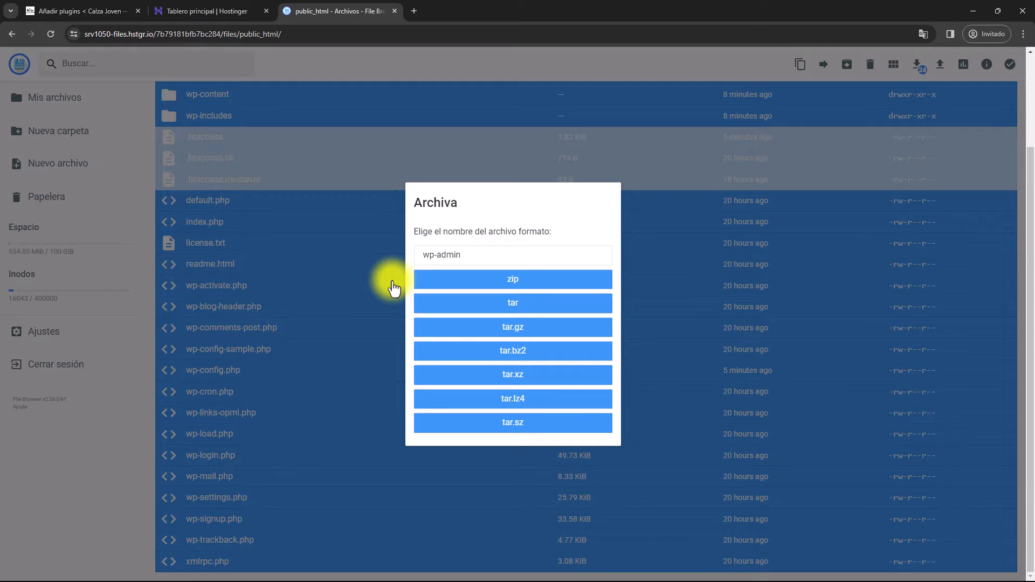
{"action": "triple_click", "coordinate": [489, 261]}
{"action": "key", "text": "BackSpace"}
{"action": "type", "text": "ficheros"}
{"action": "left_click", "coordinate": [513, 279]}
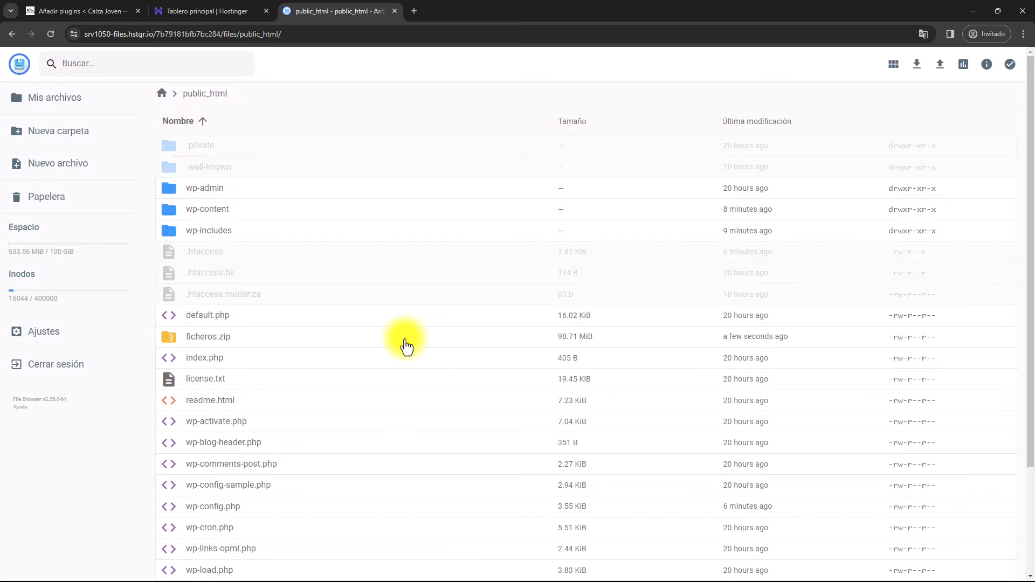
Step: Download the archive to the computer as ficheros.zip in Downloads
{"action": "right_click", "coordinate": [406, 344]}
{"action": "left_click", "coordinate": [435, 512]}
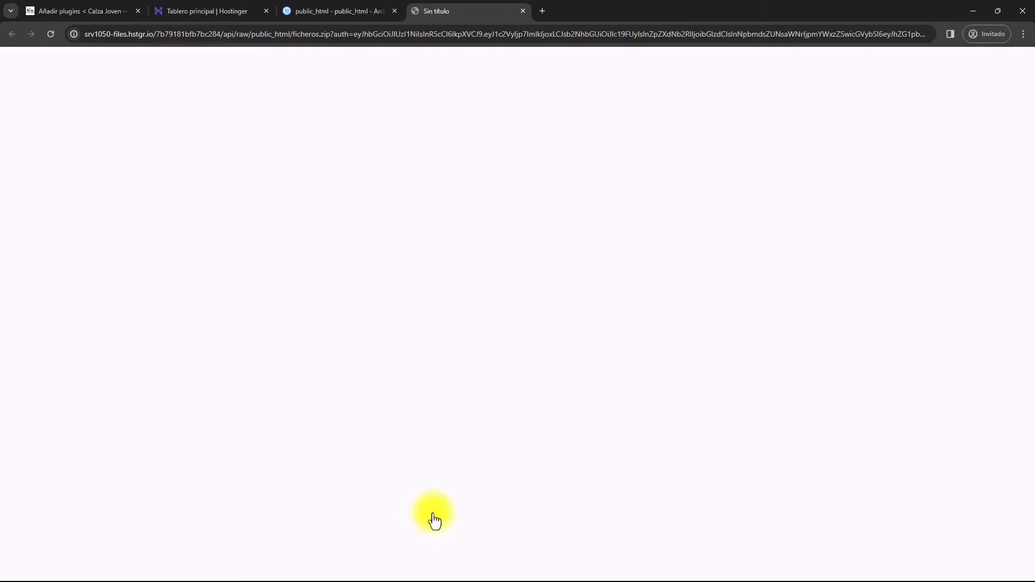
{"action": "left_click", "coordinate": [499, 473]}
{"action": "key", "text": "Left"}
{"action": "key", "text": "Left"}
{"action": "key", "text": "Left"}
{"action": "key", "text": "Left"}
{"action": "key", "text": "ctrl+shift+Left"}
{"action": "key", "text": "ctrl+shift+Left"}
{"action": "key", "text": "ctrl+shift+Left"}
{"action": "key", "text": "ctrl+shift+Left"}
{"action": "key", "text": "ctrl+shift+Left"}
{"action": "key", "text": "ctrl+shift+Left"}
{"action": "key", "text": "ctrl+shift+Left"}
{"action": "key", "text": "ctrl+shift+Left"}
{"action": "key", "text": "ctrl+shift+Left"}
{"action": "type", "text": "f"}
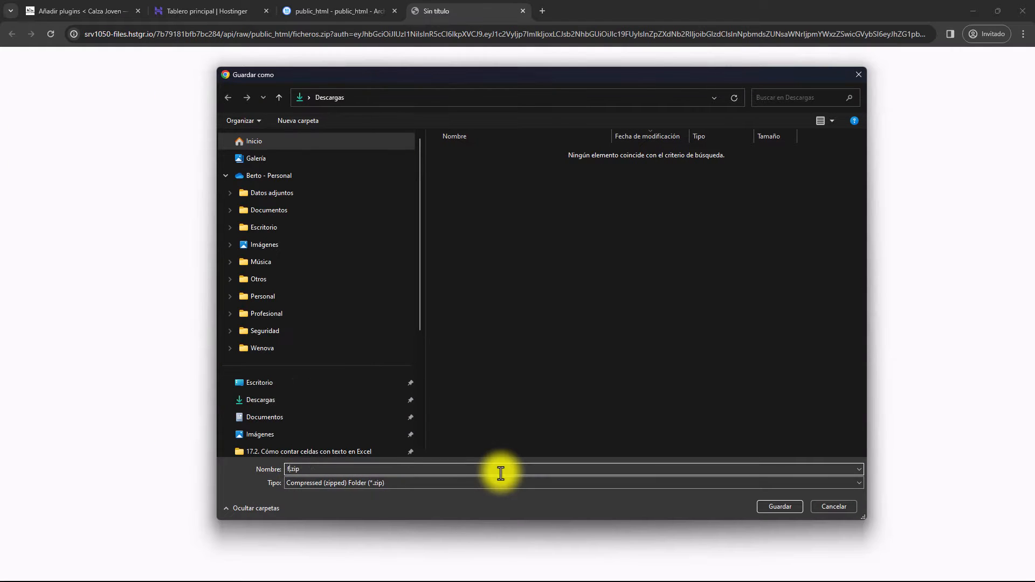
{"action": "type", "text": "icheros"}
{"action": "key", "text": "Return"}
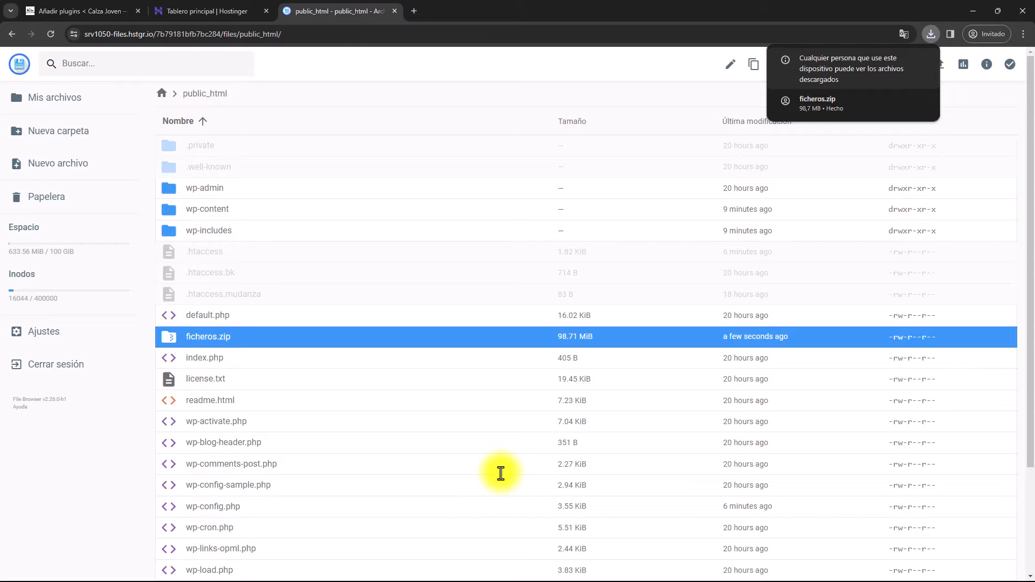
Step: Permanently delete ficheros.zip from the server
{"action": "right_click", "coordinate": [430, 348]}
{"action": "left_click", "coordinate": [468, 542]}
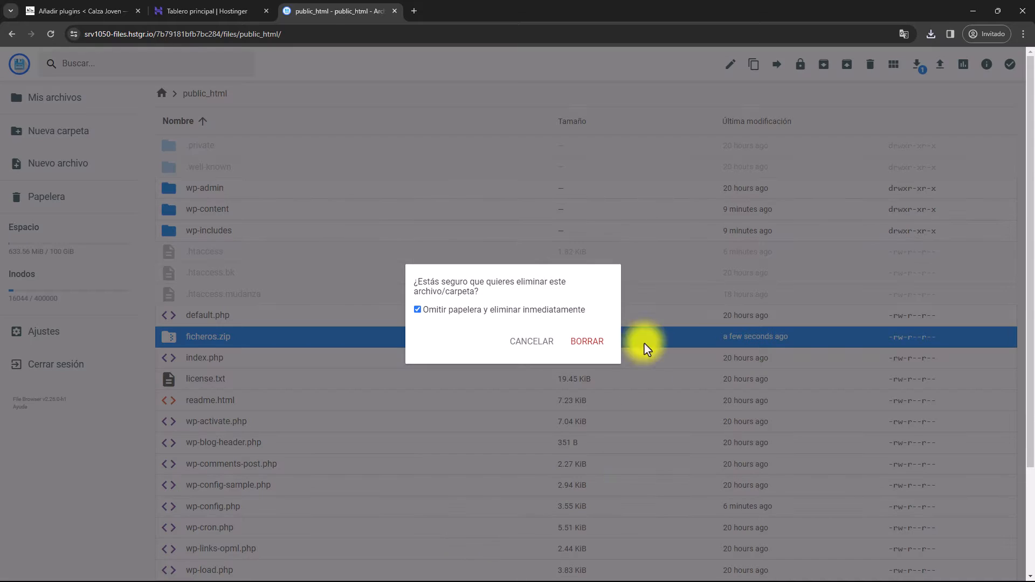
{"action": "left_click", "coordinate": [645, 346]}
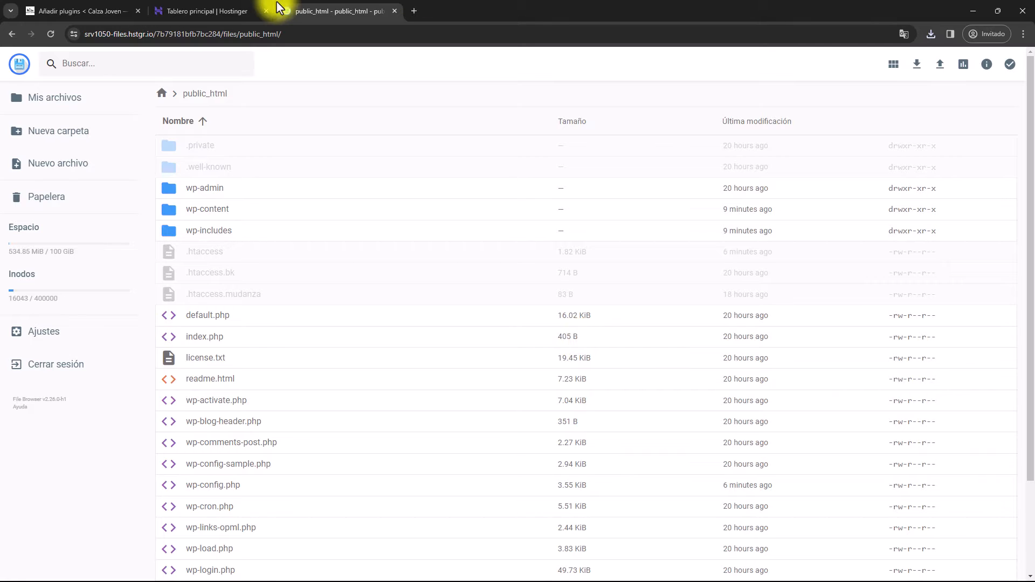
Step: Close the file manager and log into phpMyAdmin for the store database
{"action": "left_click", "coordinate": [395, 11]}
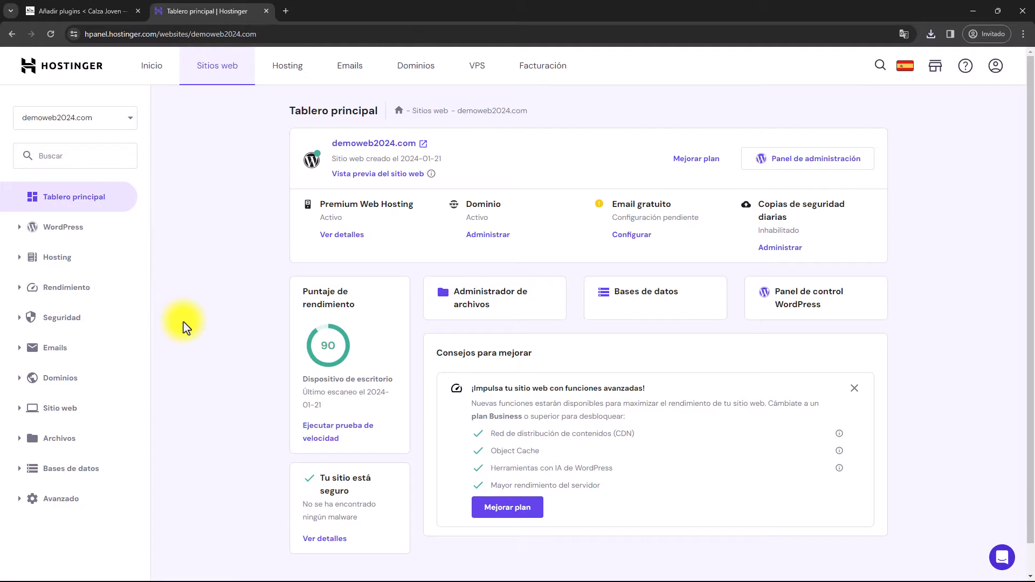
{"action": "left_click", "coordinate": [73, 160]}
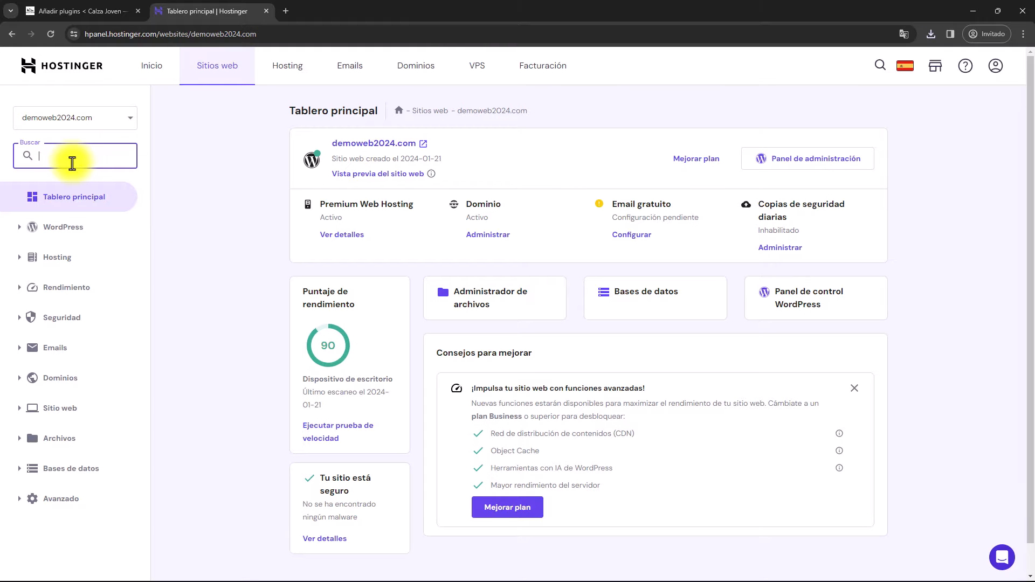
{"action": "type", "text": "php"}
{"action": "left_click", "coordinate": [70, 255]}
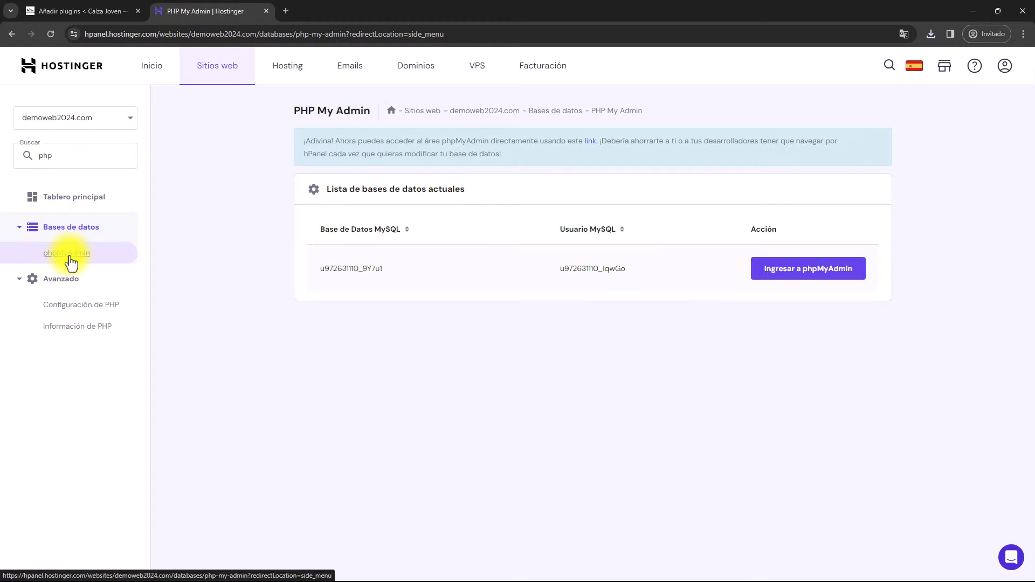
{"action": "left_click", "coordinate": [807, 271]}
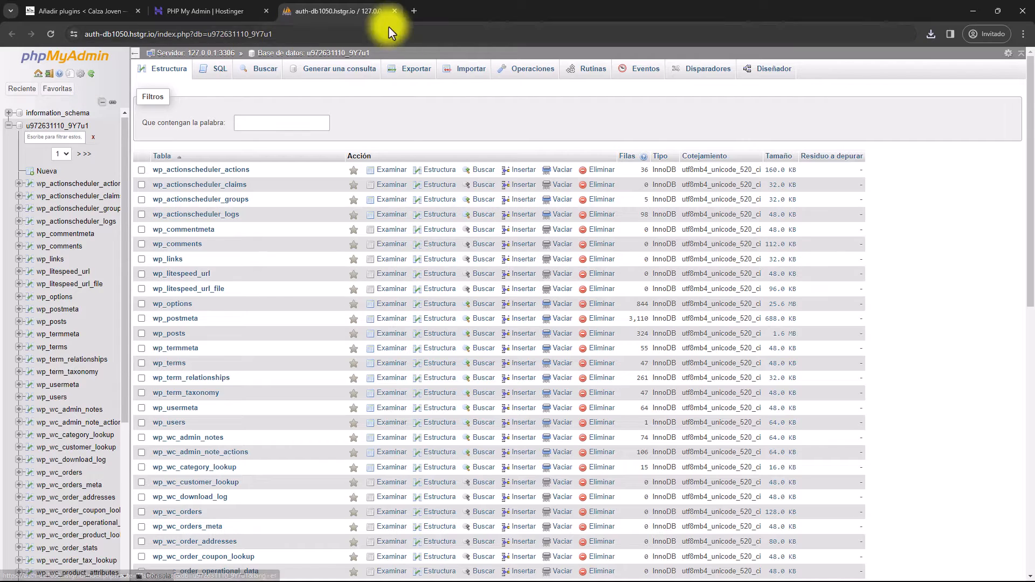
Step: Export the whole database as an SQL file saved into Downloads
{"action": "left_click", "coordinate": [404, 75]}
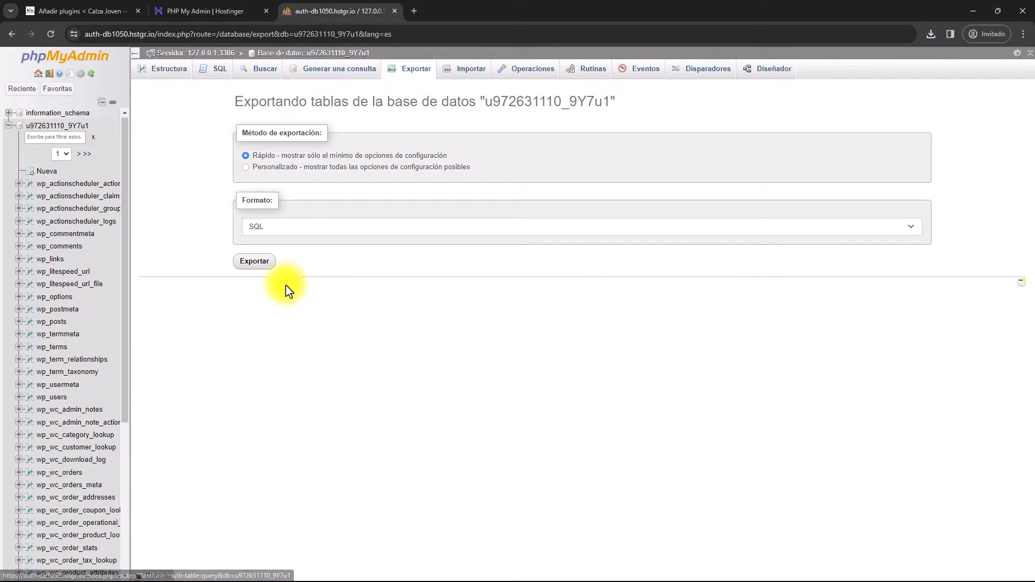
{"action": "left_click", "coordinate": [258, 274]}
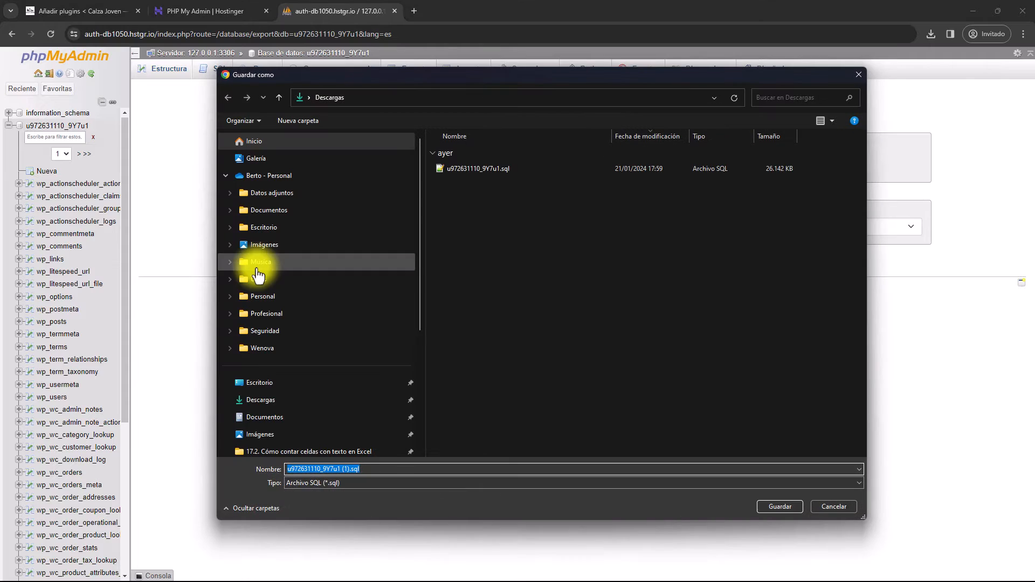
{"action": "left_click", "coordinate": [335, 403]}
{"action": "left_click", "coordinate": [790, 510]}
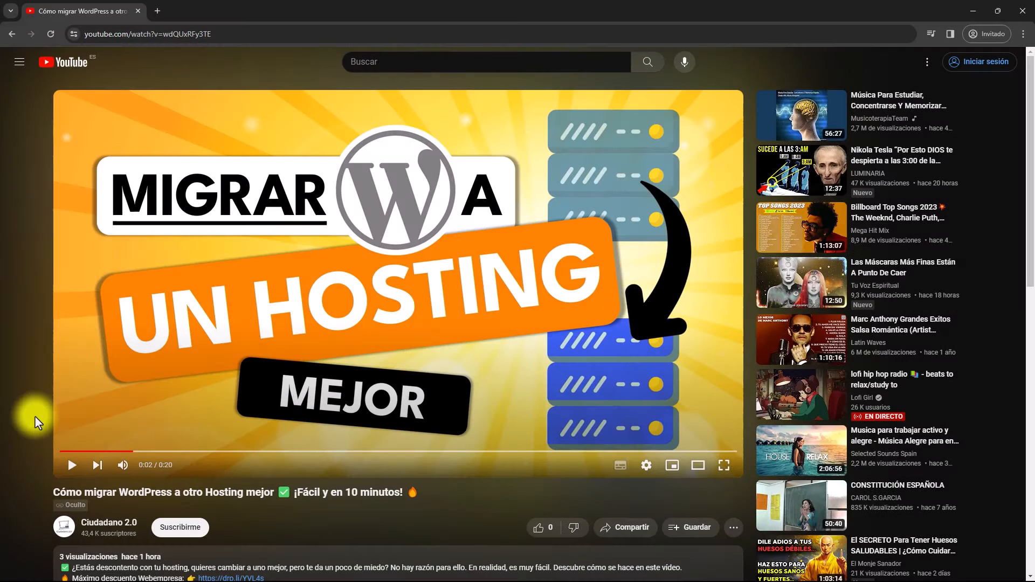
Step: Follow the 'Máximo descuento Webempresa' link in the video description
{"action": "scroll", "coordinate": [34, 415], "scroll_direction": "down", "scroll_amount": 1}
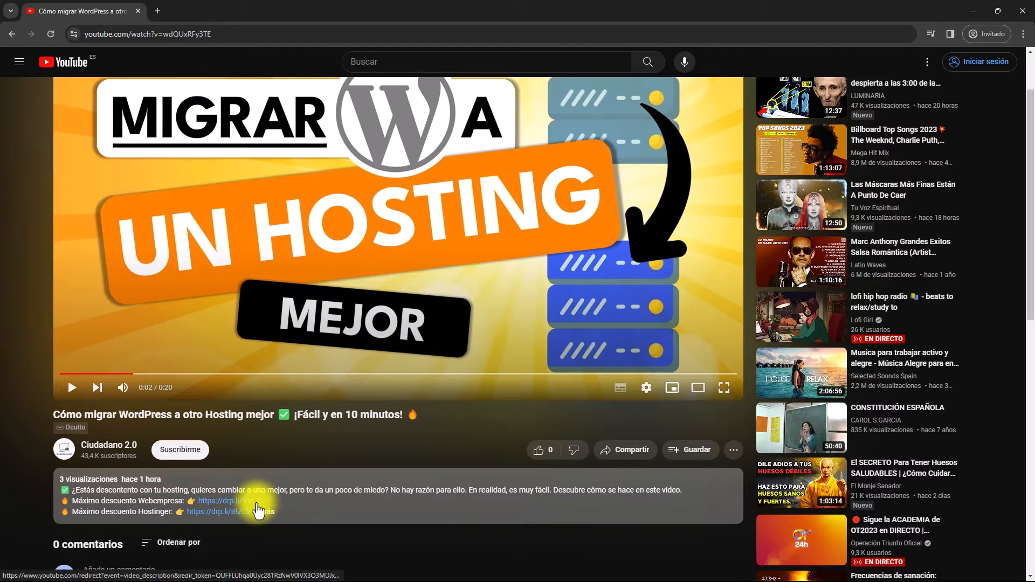
{"action": "left_click", "coordinate": [257, 510]}
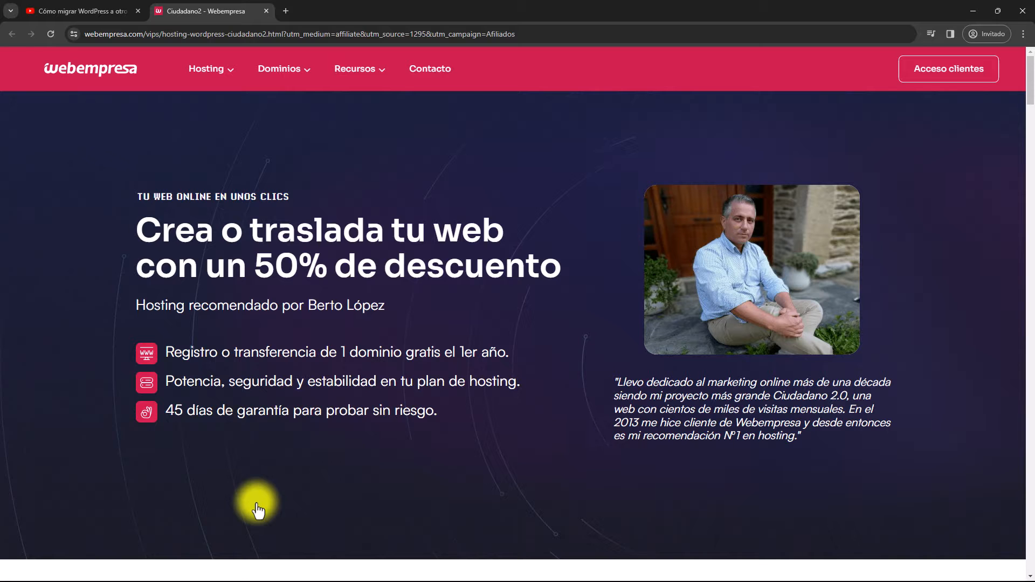
Step: Review the Mini, Medium and Maxi pricing cards and choose CONTRATAR on Plan Mini
{"action": "scroll", "coordinate": [257, 510], "scroll_direction": "down", "scroll_amount": 5}
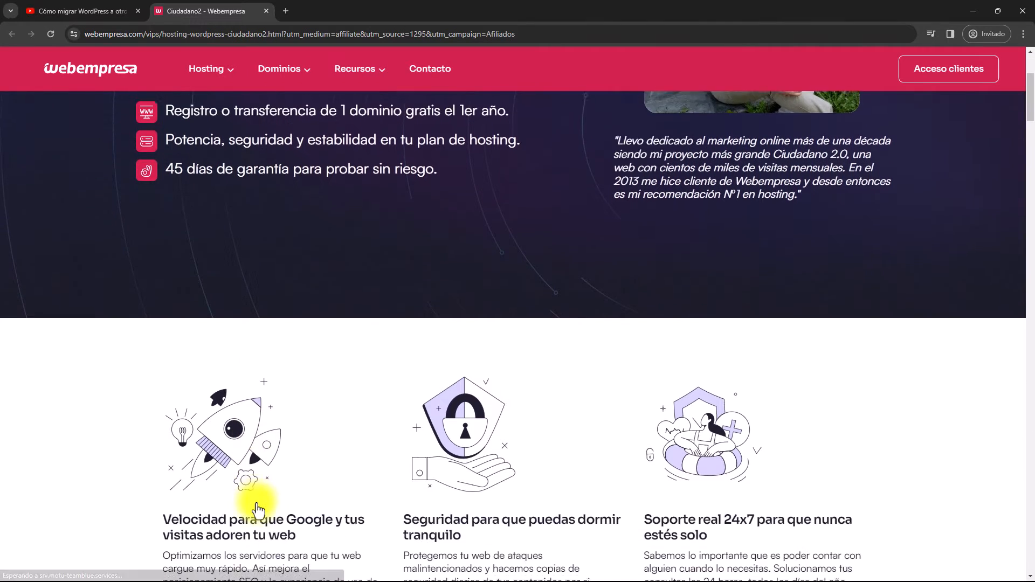
{"action": "scroll", "coordinate": [257, 509], "scroll_direction": "down", "scroll_amount": 7}
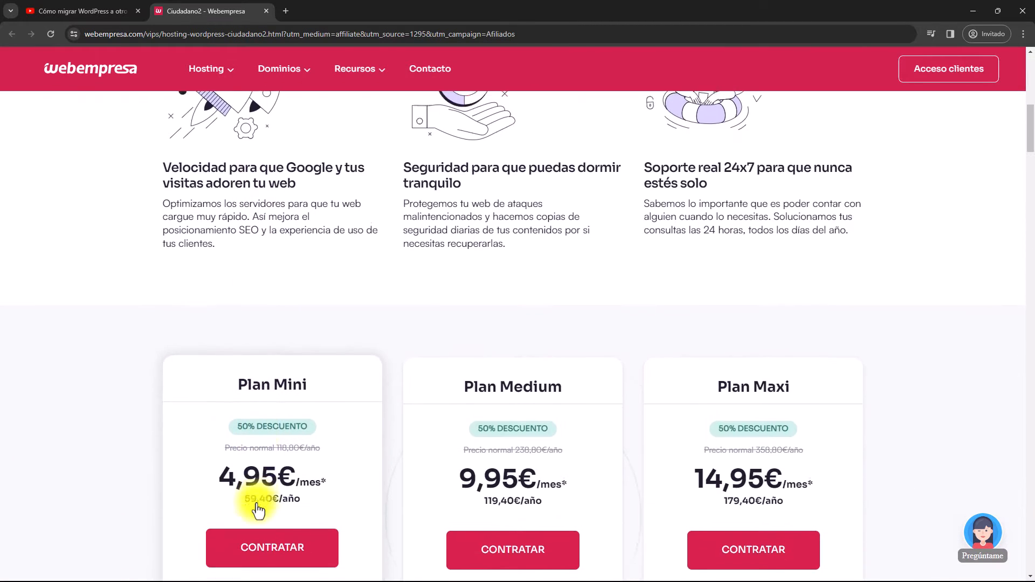
{"action": "scroll", "coordinate": [257, 510], "scroll_direction": "down", "scroll_amount": 4}
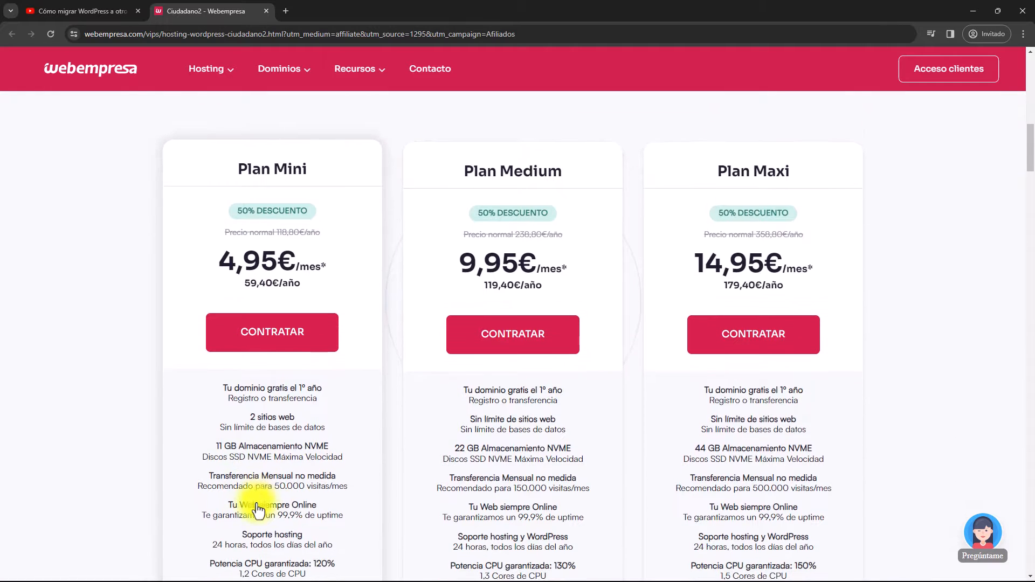
{"action": "scroll", "coordinate": [257, 510], "scroll_direction": "down", "scroll_amount": 1}
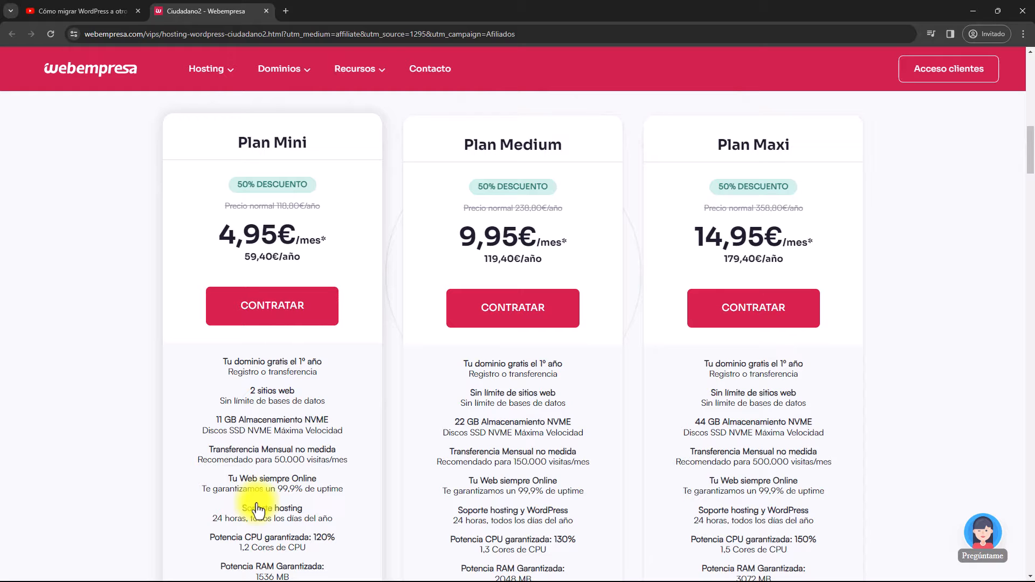
{"action": "left_click", "coordinate": [319, 313]}
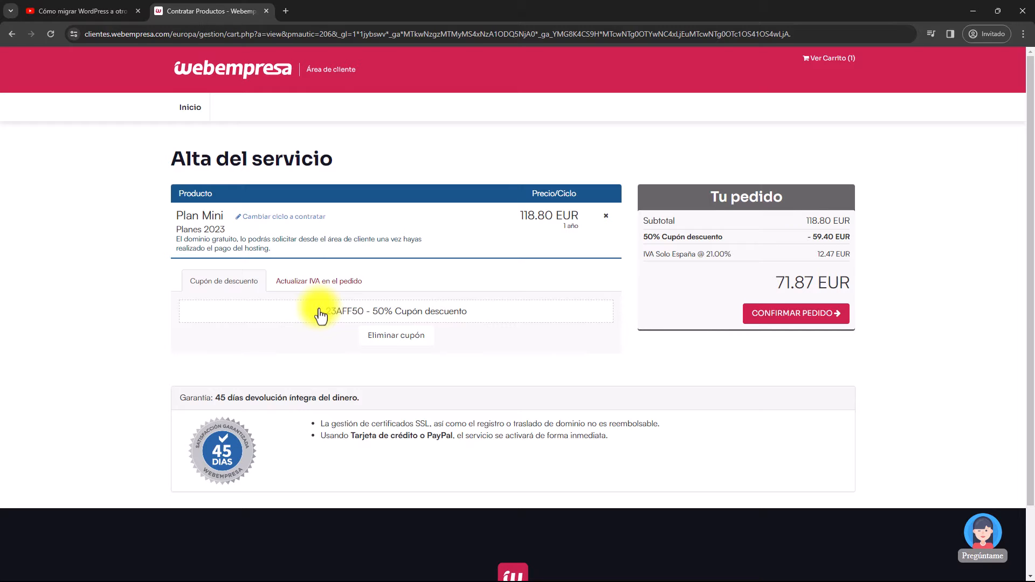
Step: Confirm the Plan Mini order and accept the privacy policy and terms of service
{"action": "left_click", "coordinate": [765, 320]}
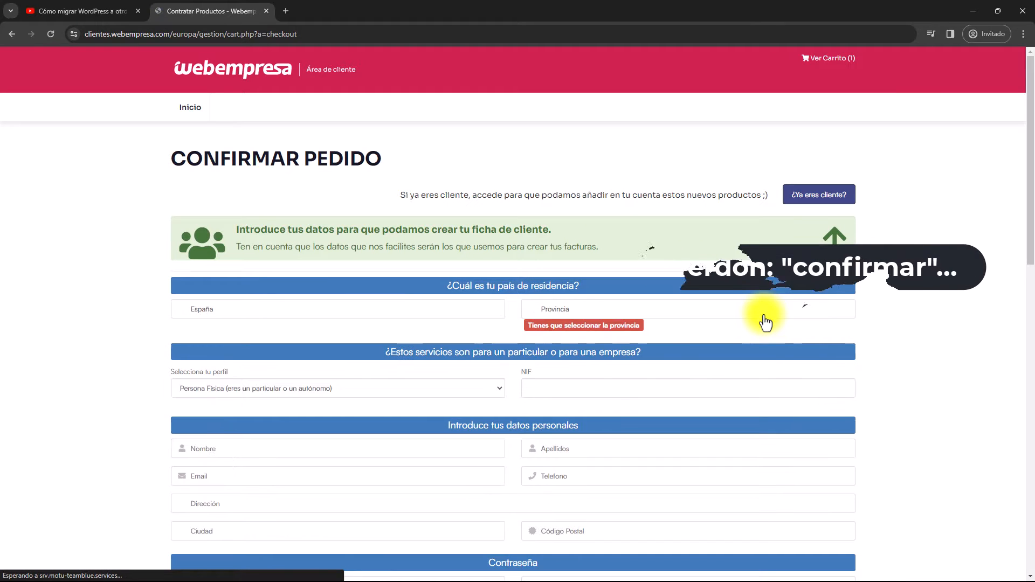
{"action": "scroll", "coordinate": [765, 322], "scroll_direction": "down", "scroll_amount": 5}
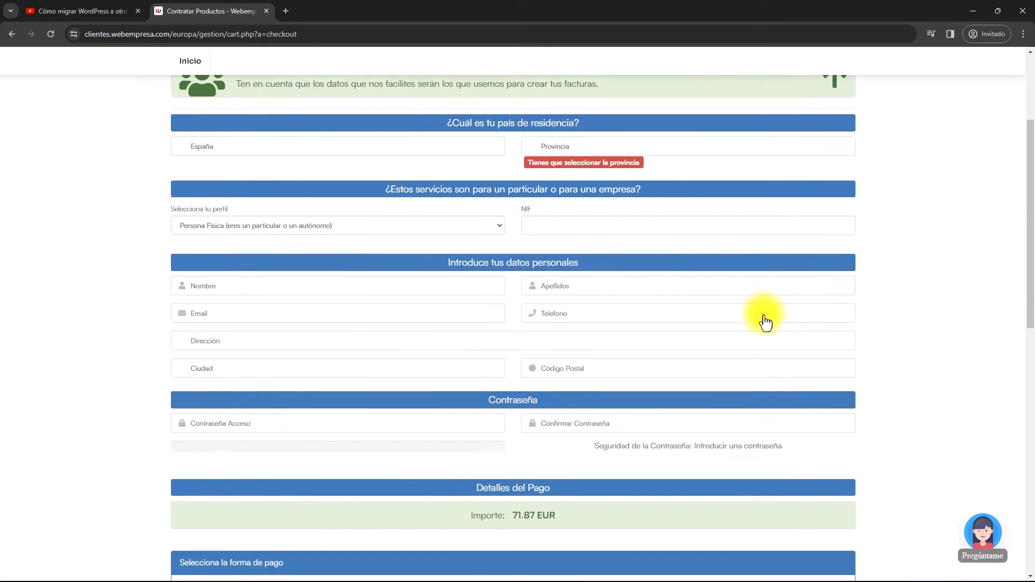
{"action": "scroll", "coordinate": [765, 322], "scroll_direction": "down", "scroll_amount": 6}
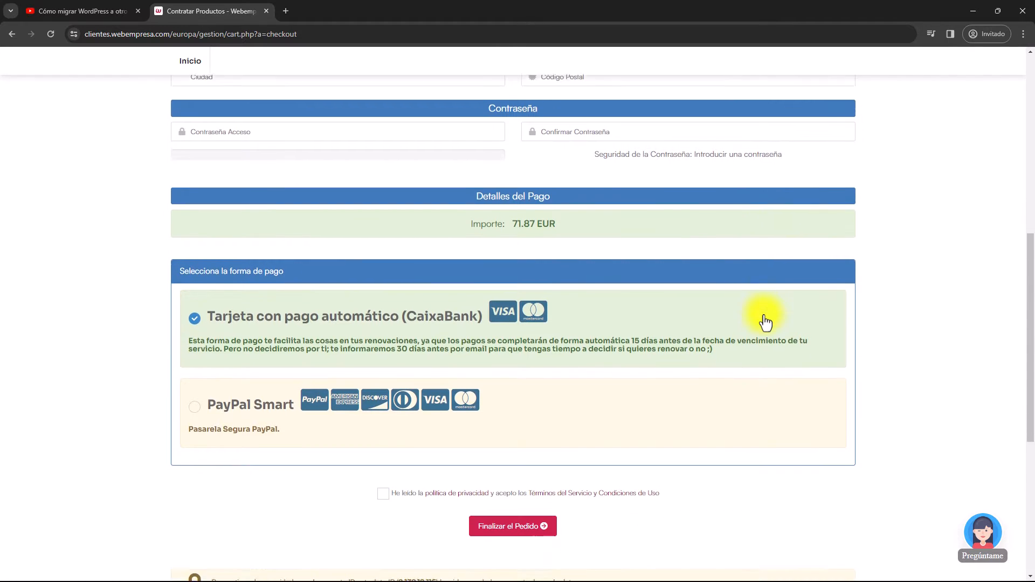
{"action": "scroll", "coordinate": [765, 322], "scroll_direction": "down", "scroll_amount": 2}
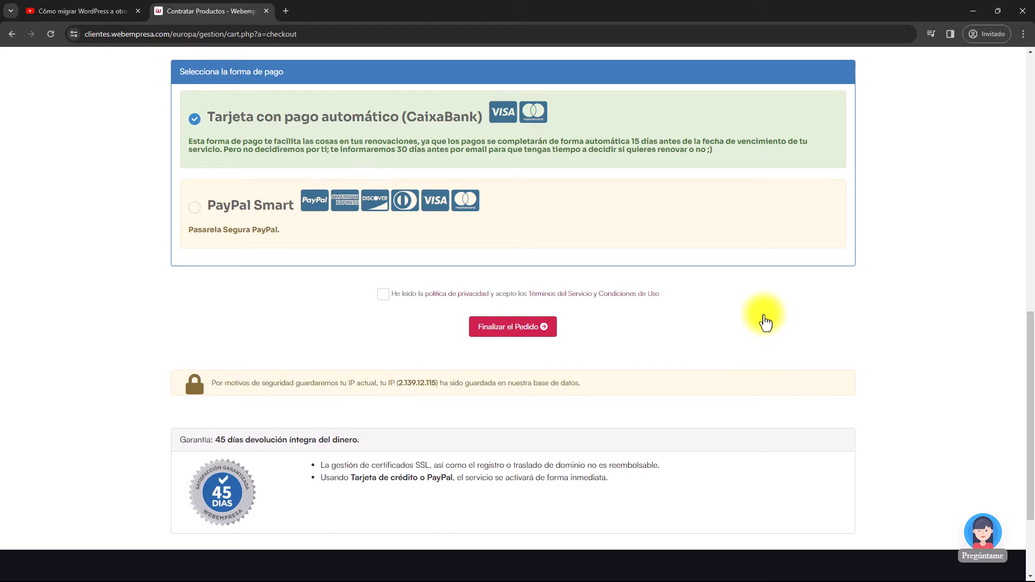
{"action": "left_click", "coordinate": [383, 295]}
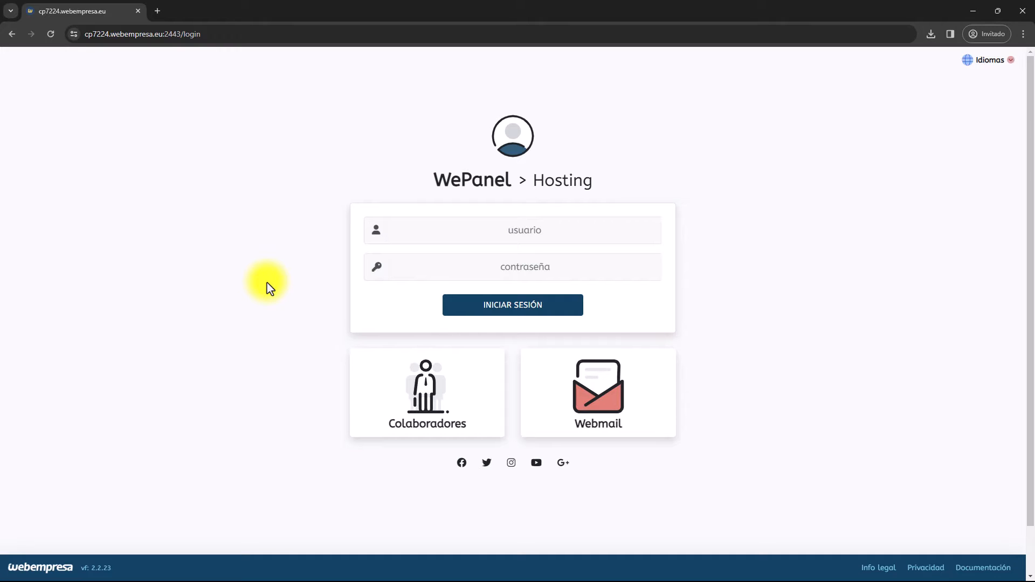
Step: Log in to WePanel with the hosting username and the pasted account password
{"action": "left_click", "coordinate": [539, 233]}
{"action": "type", "text": "c2cero"}
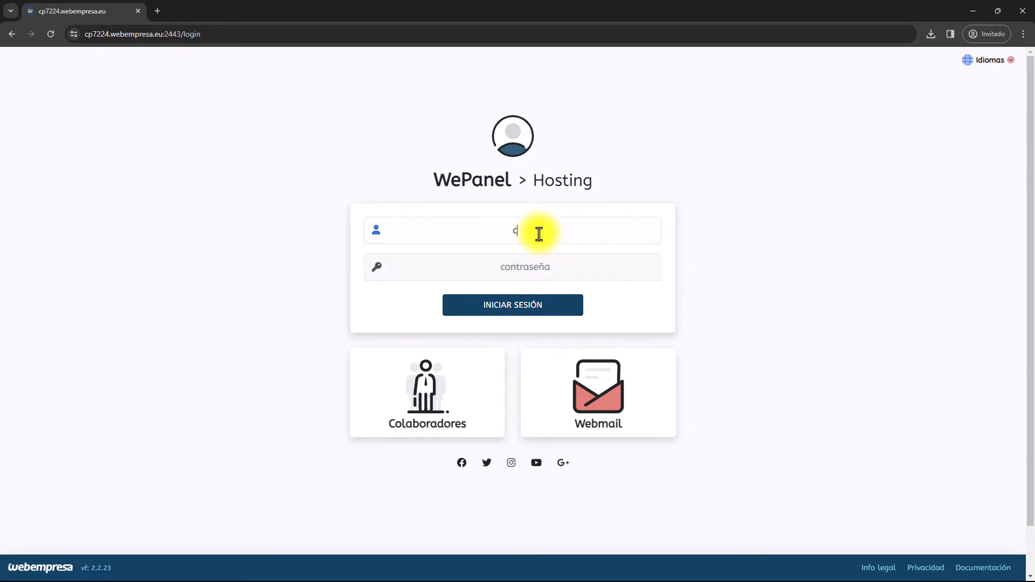
{"action": "key", "text": "Tab"}
{"action": "key", "text": "ctrl+v"}
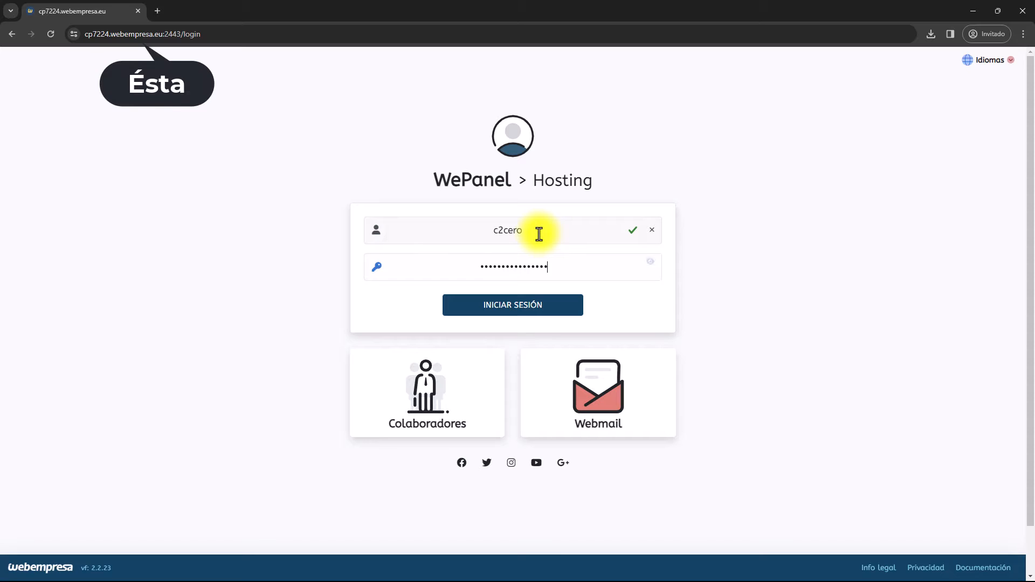
{"action": "key", "text": "Return"}
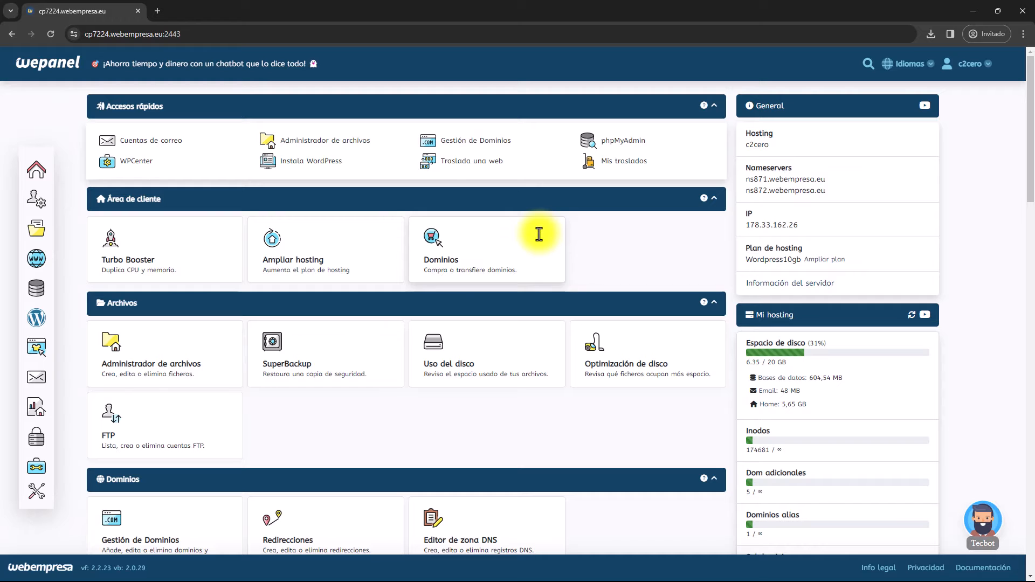
Step: Add demoweb2024.com as an additional domain in directory calza, then open Bases de datos
{"action": "left_click", "coordinate": [499, 140]}
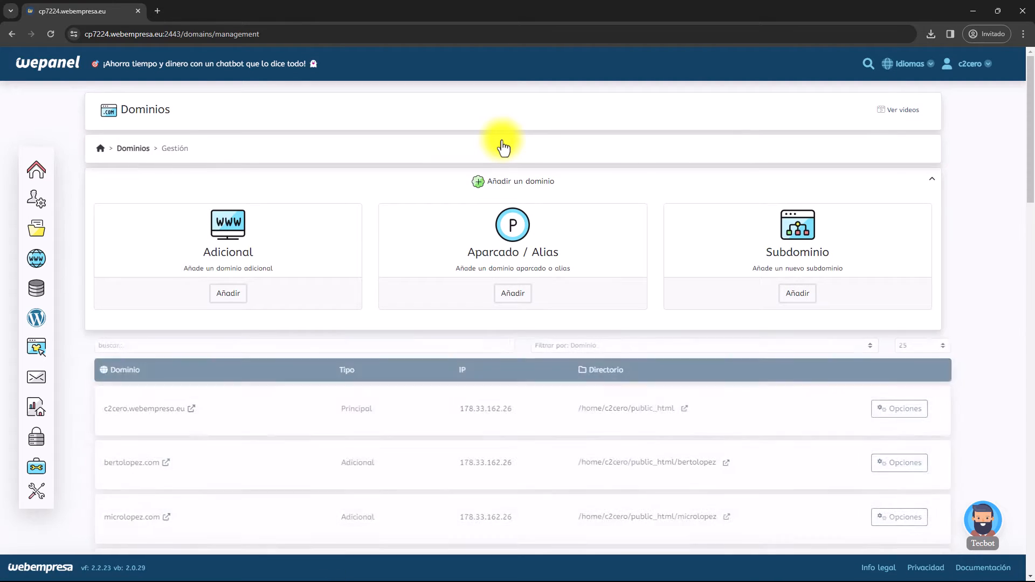
{"action": "left_click", "coordinate": [228, 295]}
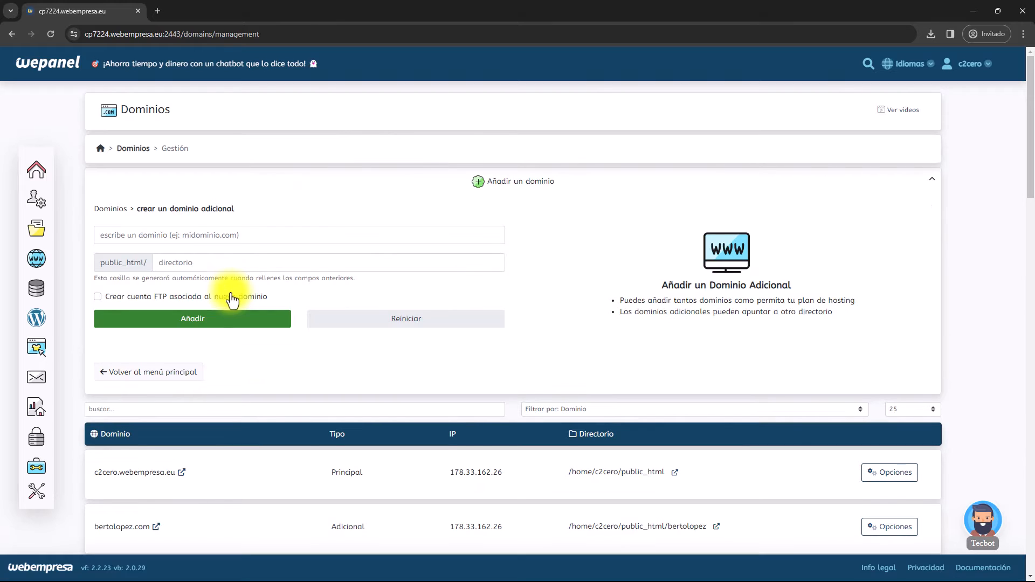
{"action": "left_click", "coordinate": [270, 236]}
{"action": "type", "text": "demowe"}
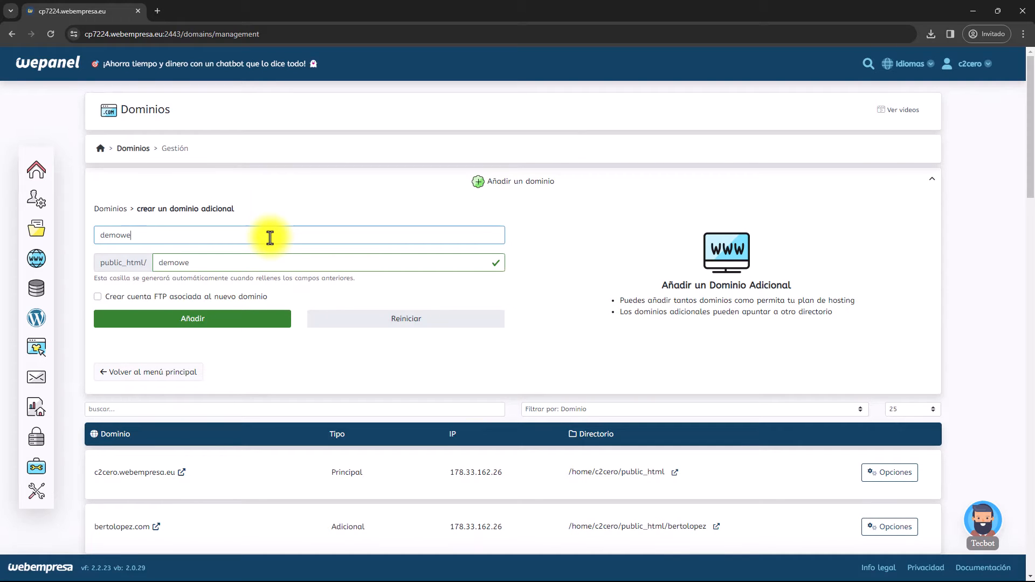
{"action": "type", "text": "b2024.com"}
{"action": "triple_click", "coordinate": [247, 269]}
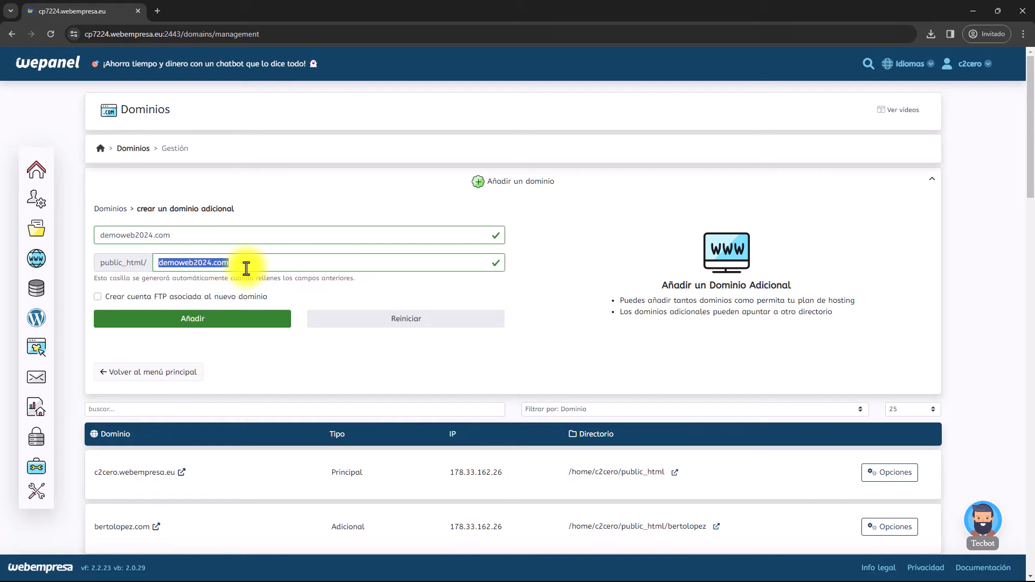
{"action": "type", "text": "calza"}
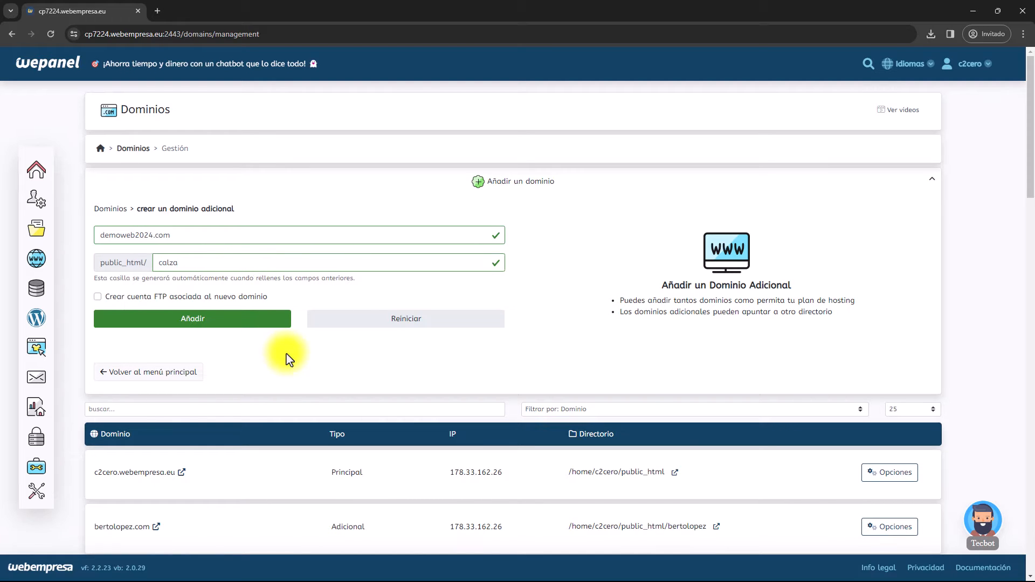
{"action": "left_click", "coordinate": [265, 326]}
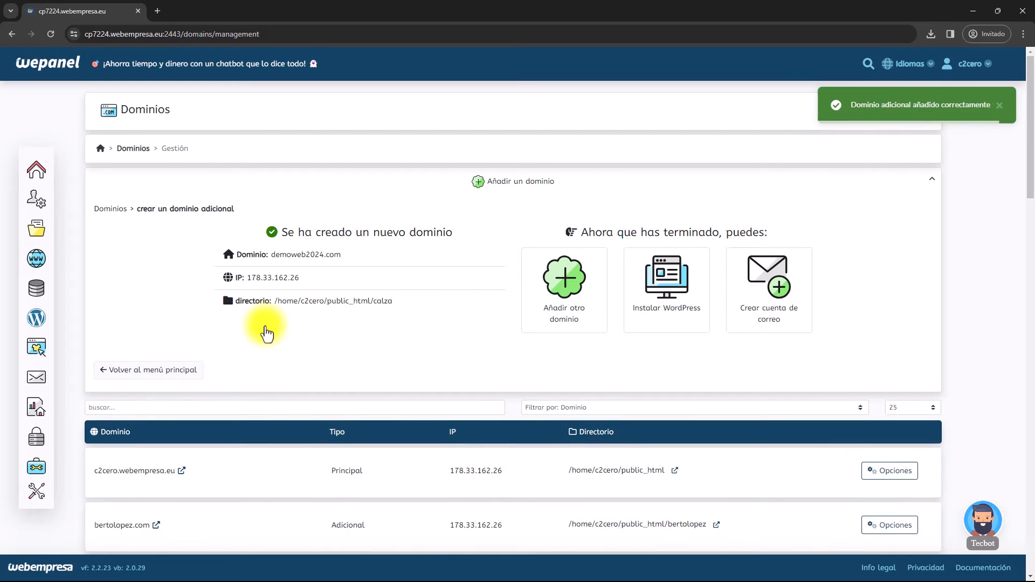
{"action": "left_click", "coordinate": [35, 172]}
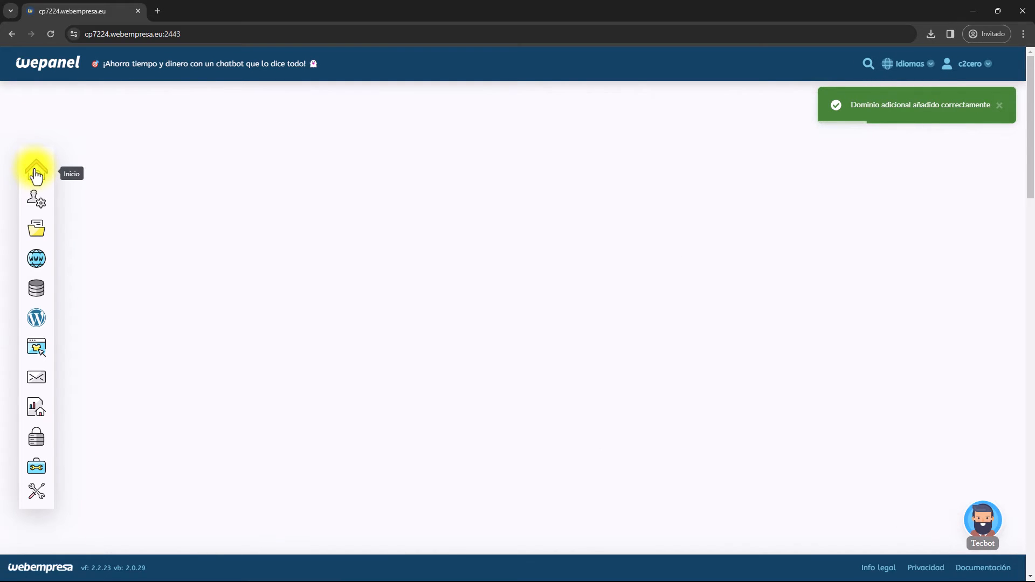
{"action": "left_click", "coordinate": [37, 291]}
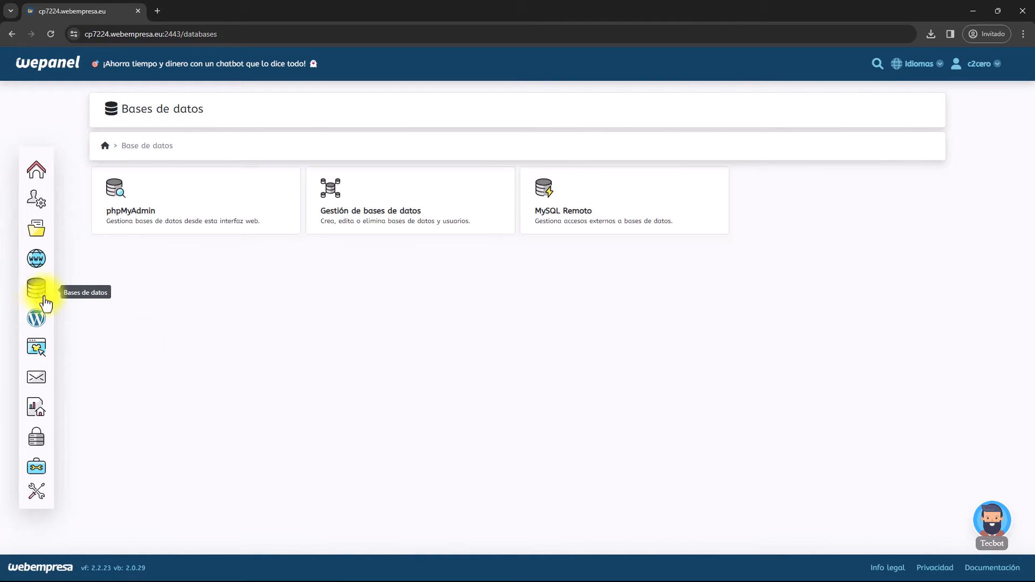
Step: In Gestión de bases de datos, create MySQL user 'calza' with a password
{"action": "left_click", "coordinate": [341, 208]}
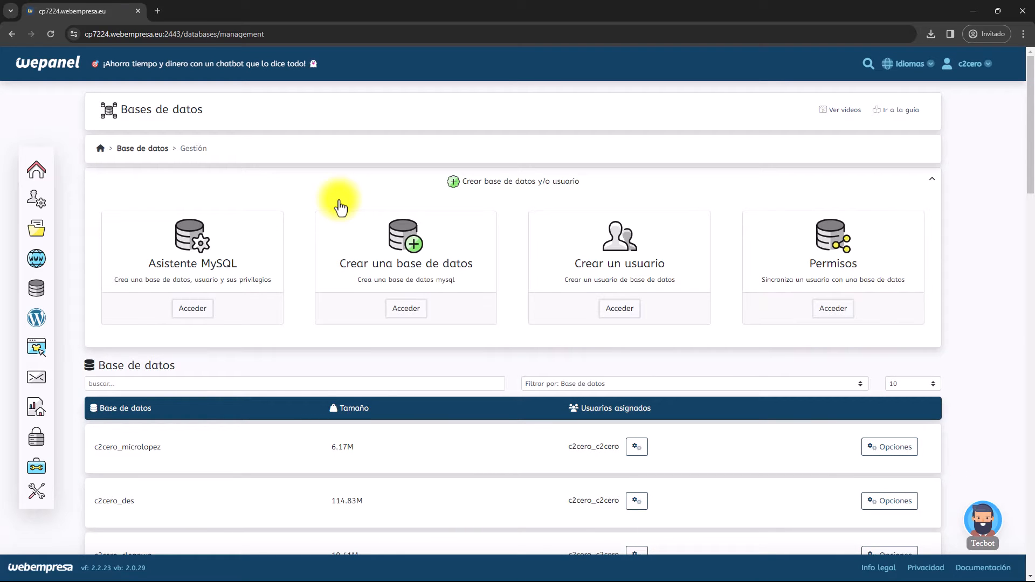
{"action": "left_click", "coordinate": [634, 261]}
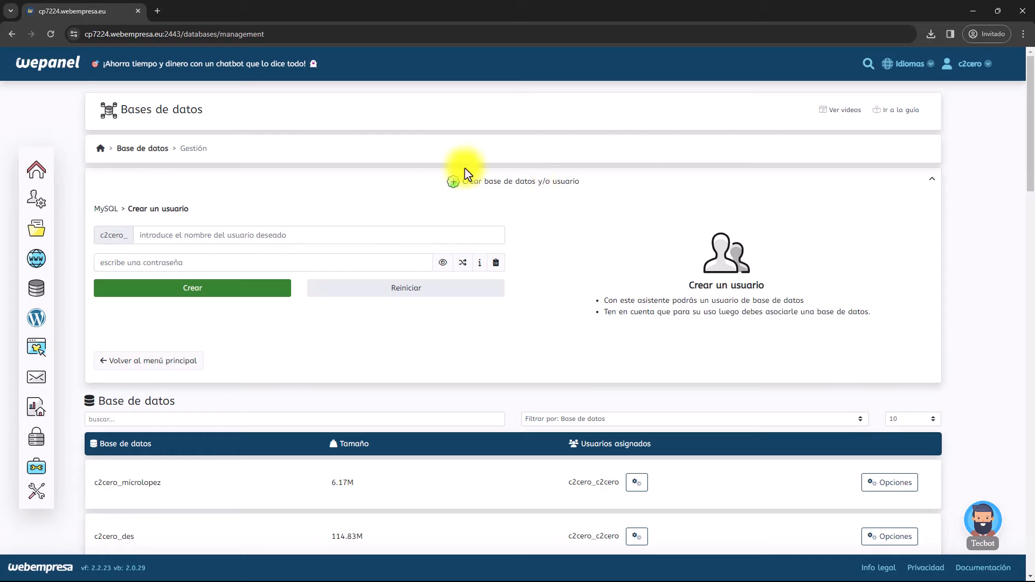
{"action": "left_click", "coordinate": [350, 239]}
{"action": "type", "text": "calza"}
{"action": "left_click", "coordinate": [292, 268]}
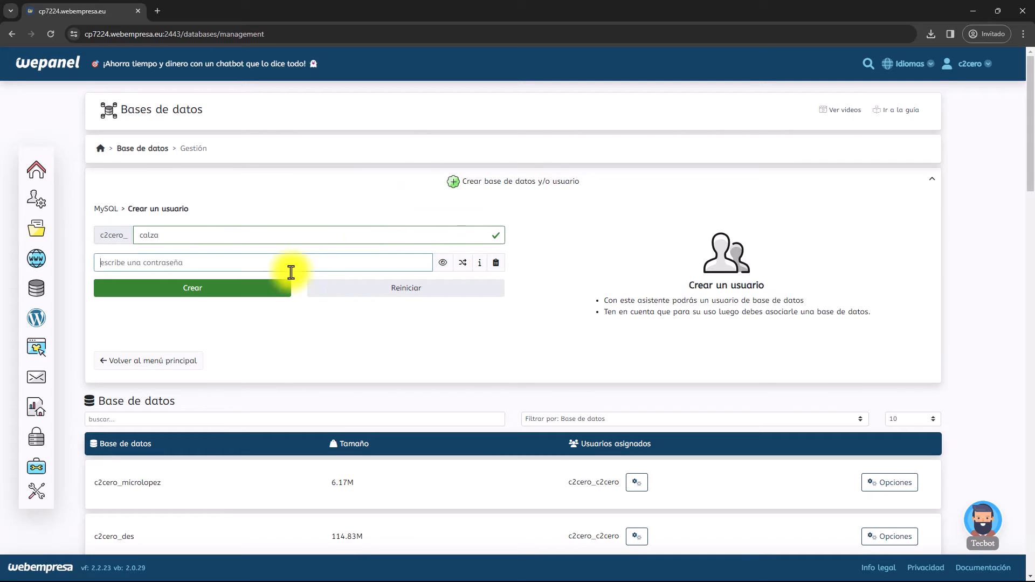
{"action": "type", "text": "••••••••••"}
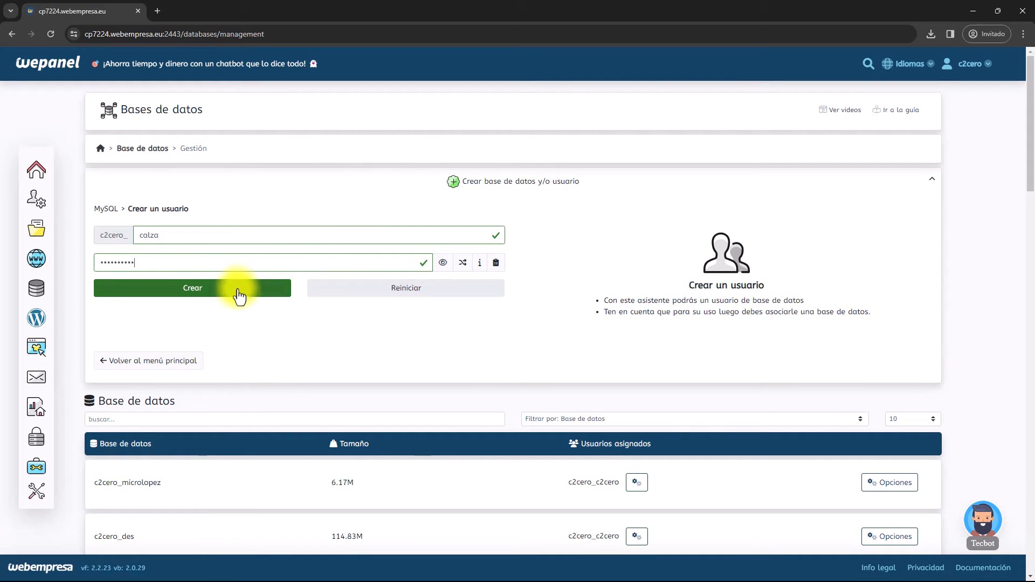
{"action": "left_click", "coordinate": [239, 291]}
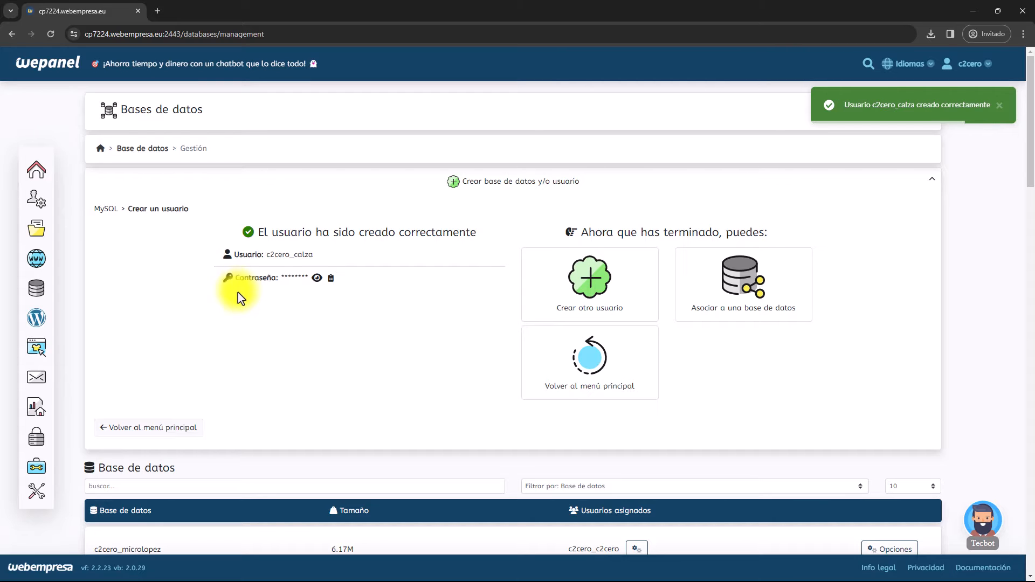
{"action": "left_click", "coordinate": [593, 351]}
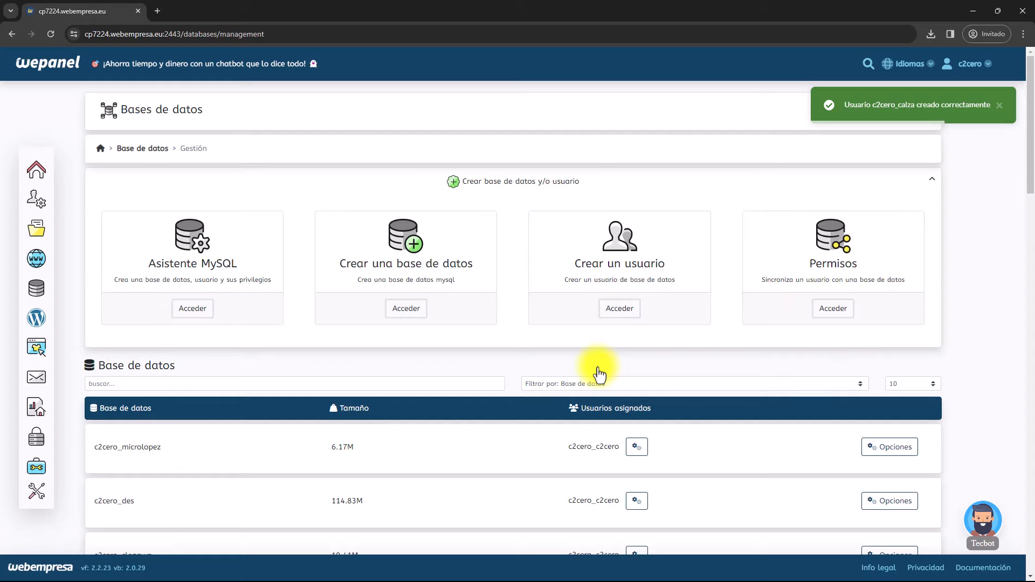
Step: Create a new database named calza, which becomes c2cero_calza
{"action": "left_click", "coordinate": [424, 245]}
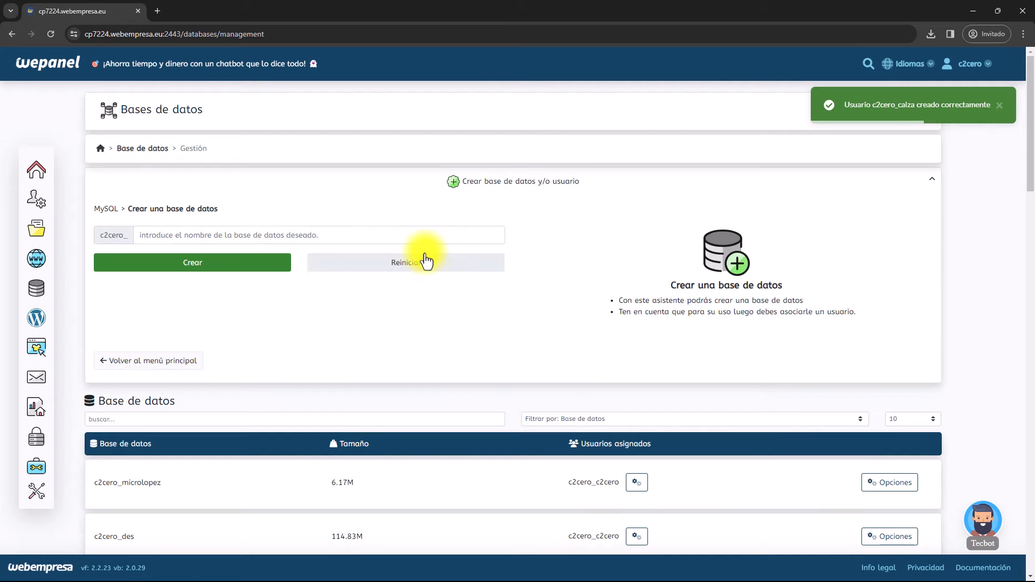
{"action": "left_click", "coordinate": [358, 230]}
{"action": "type", "text": "c"}
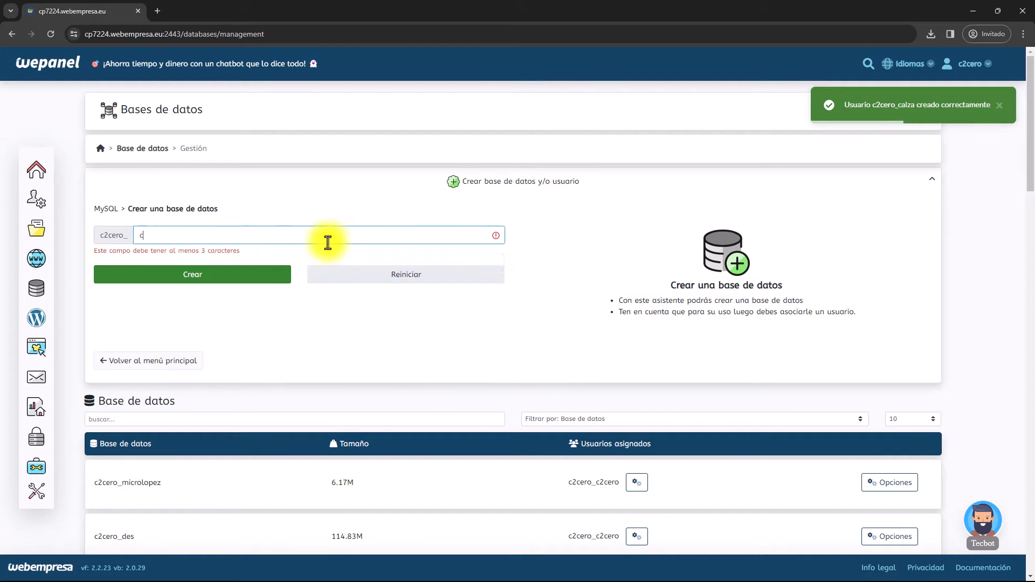
{"action": "type", "text": "alza"}
{"action": "left_click", "coordinate": [256, 263]}
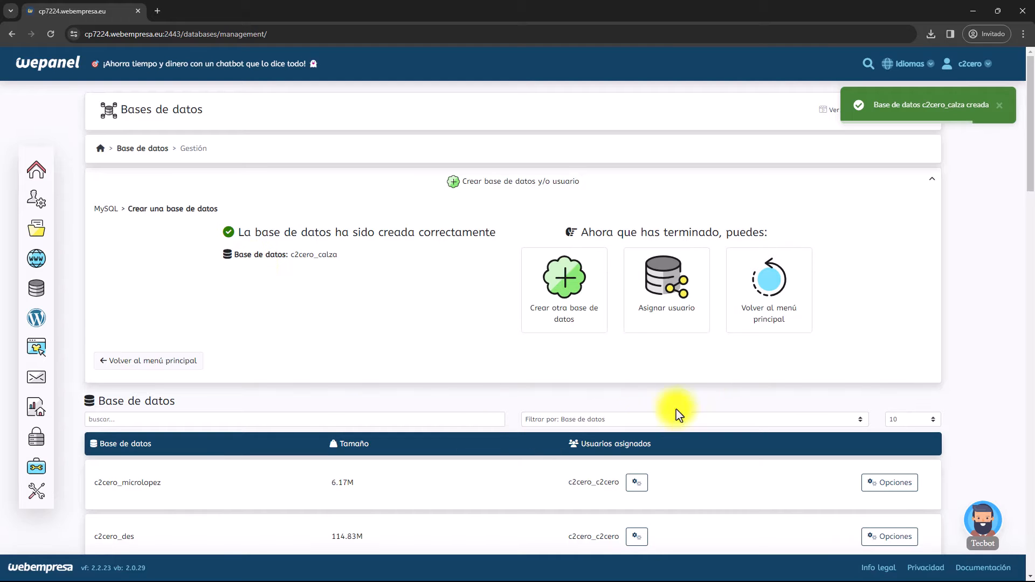
{"action": "left_click", "coordinate": [676, 296]}
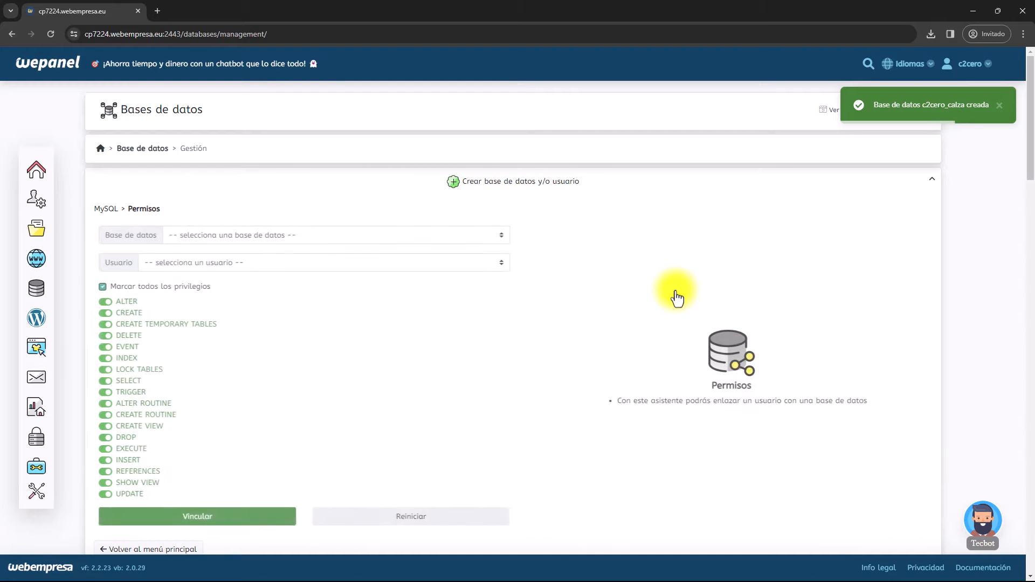
Step: Link the c2cero_calza user to the c2cero_calza database with privileges, keeping ALTER enabled
{"action": "left_click", "coordinate": [445, 235]}
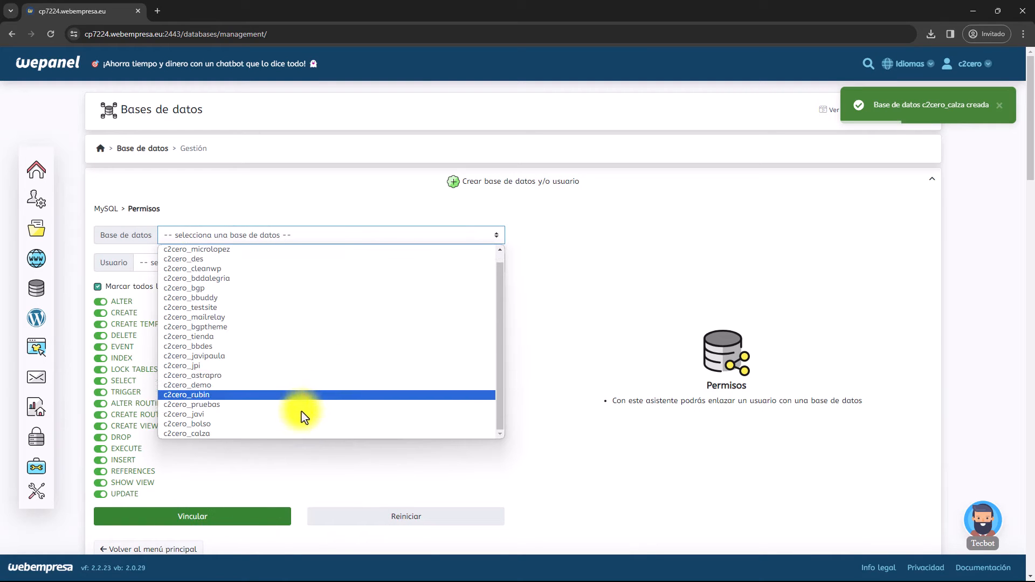
{"action": "left_click", "coordinate": [304, 434]}
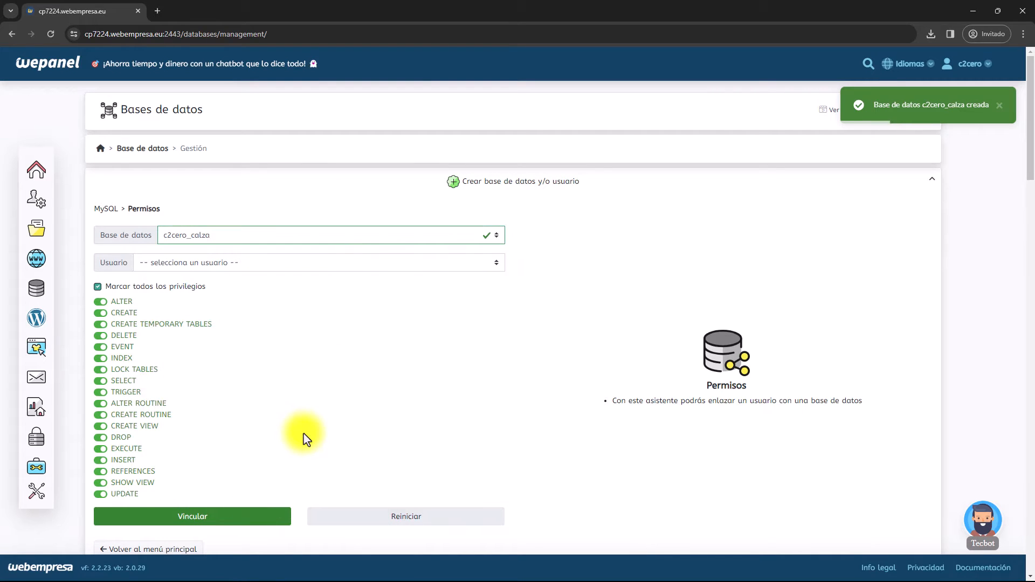
{"action": "left_click", "coordinate": [335, 265]}
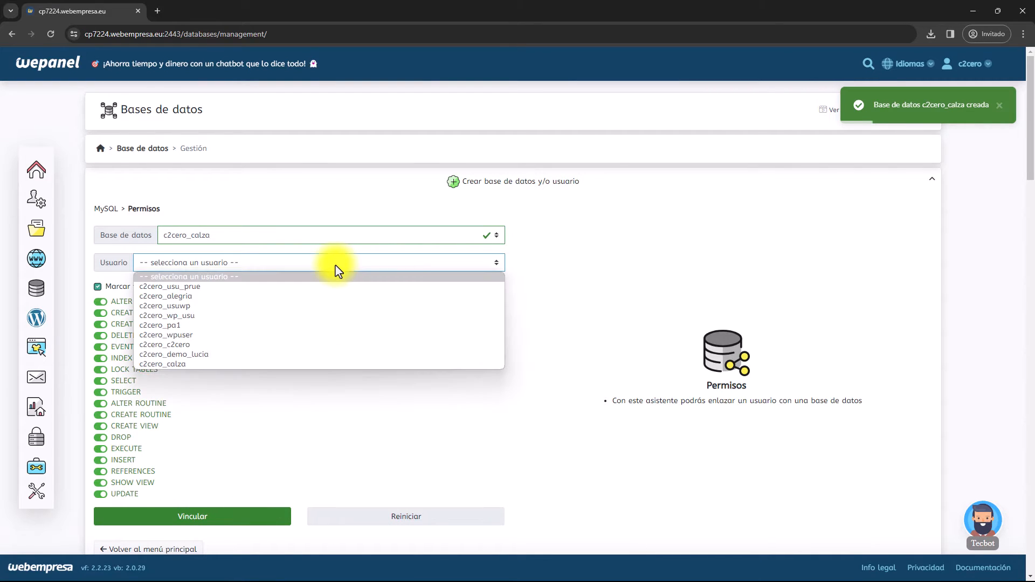
{"action": "left_click", "coordinate": [294, 365]}
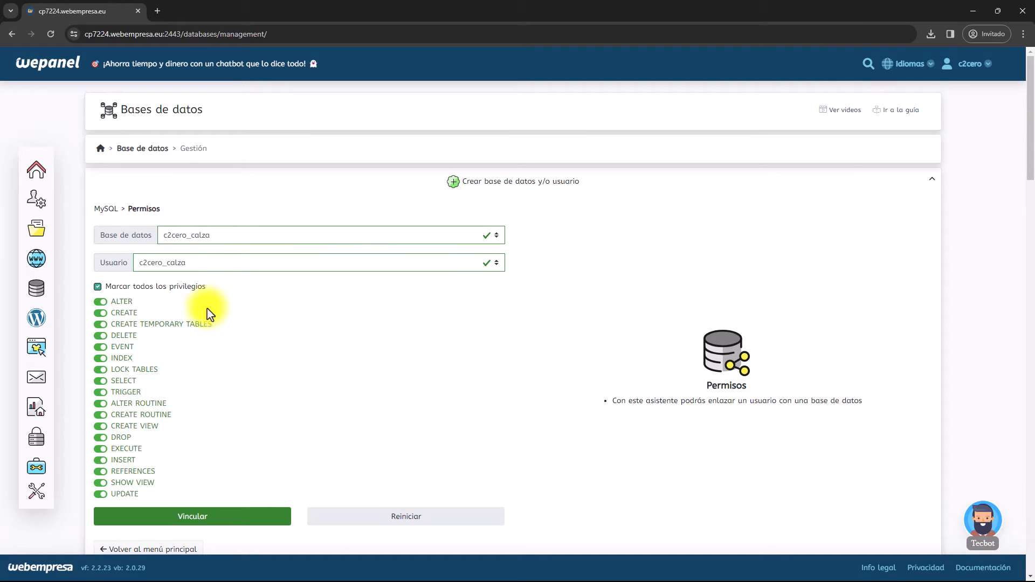
{"action": "left_click", "coordinate": [101, 303]}
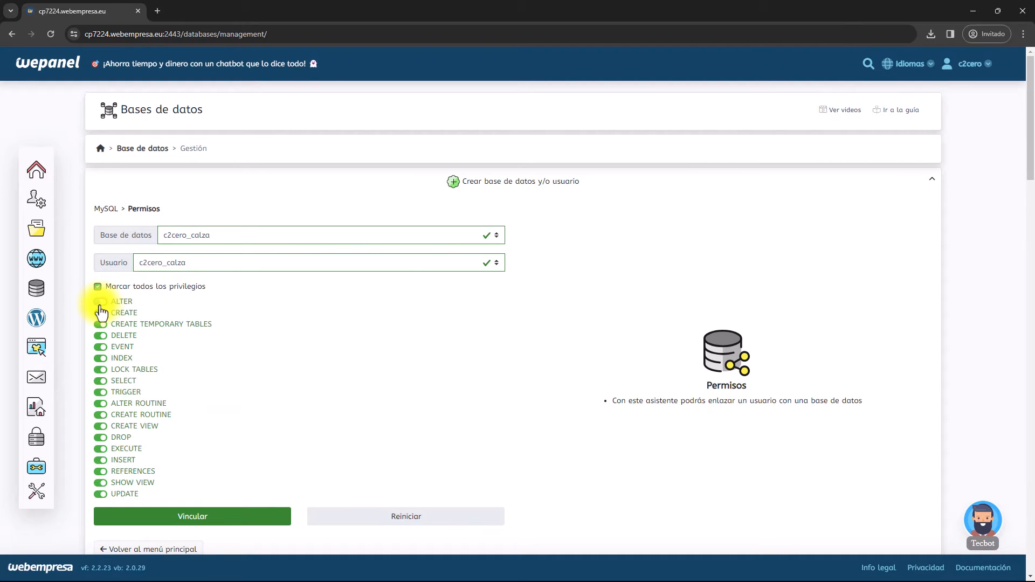
{"action": "left_click", "coordinate": [101, 303]}
{"action": "scroll", "coordinate": [277, 453], "scroll_direction": "down", "scroll_amount": 3}
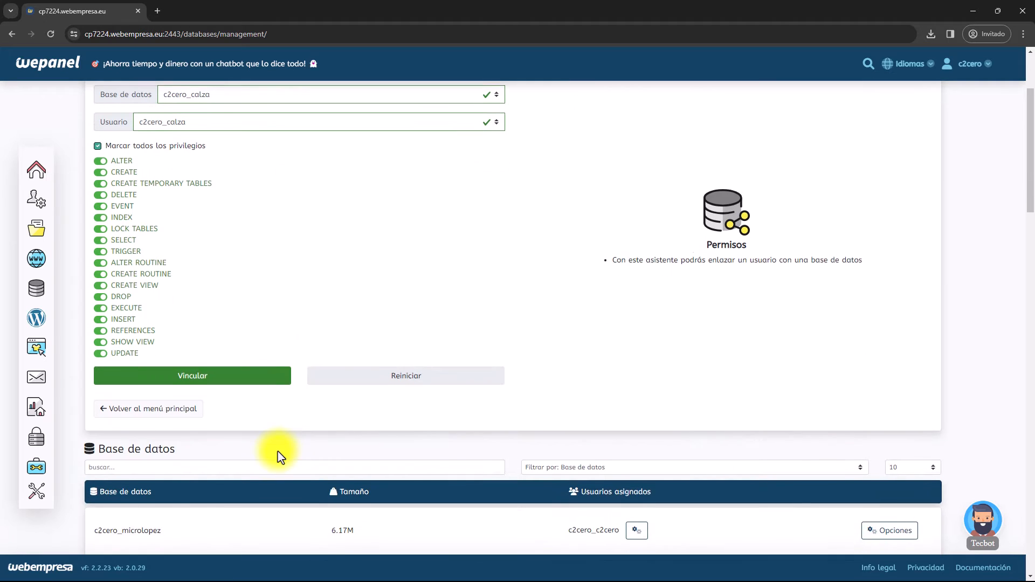
{"action": "left_click", "coordinate": [241, 378]}
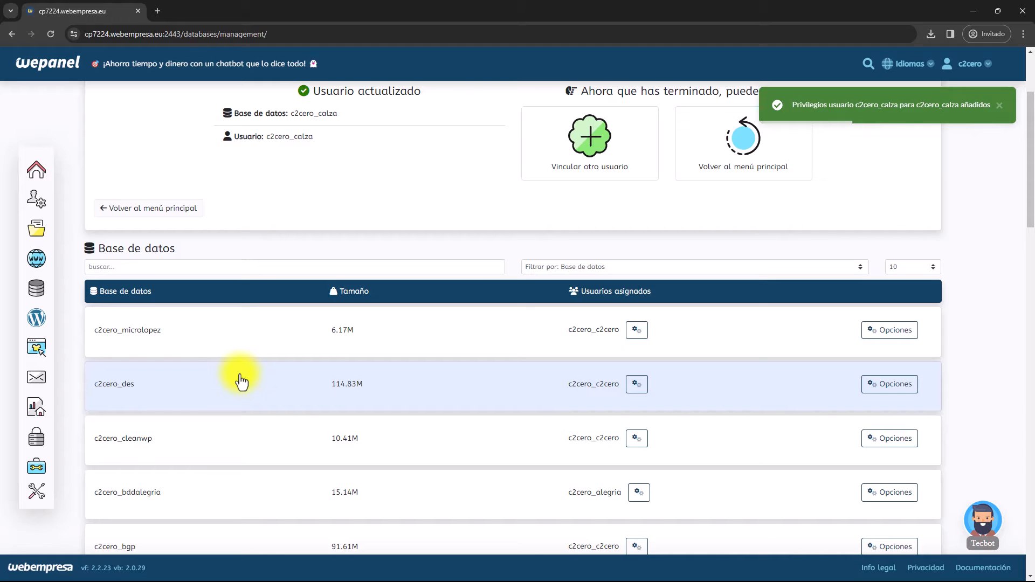
{"action": "scroll", "coordinate": [241, 381], "scroll_direction": "up", "scroll_amount": 3}
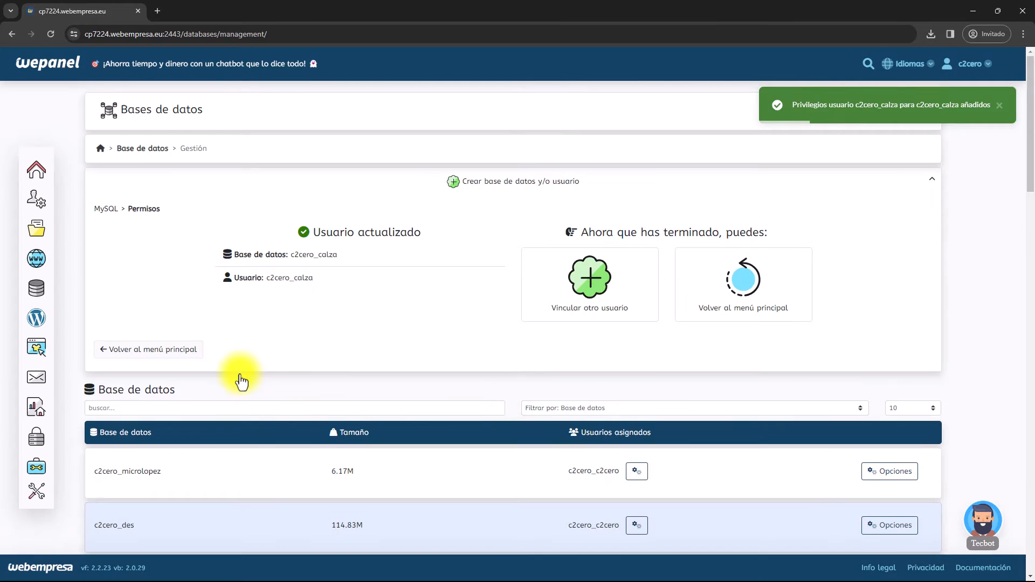
{"action": "left_click", "coordinate": [38, 177]}
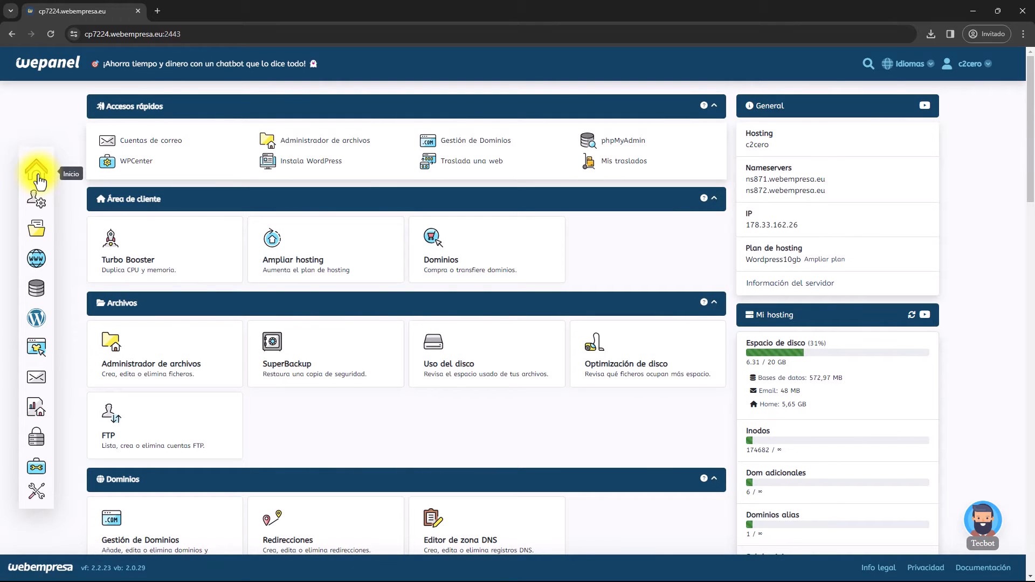
Step: Import the downloaded .sql dump into c2cero_calza through phpMyAdmin's Importar tab
{"action": "left_click", "coordinate": [623, 145]}
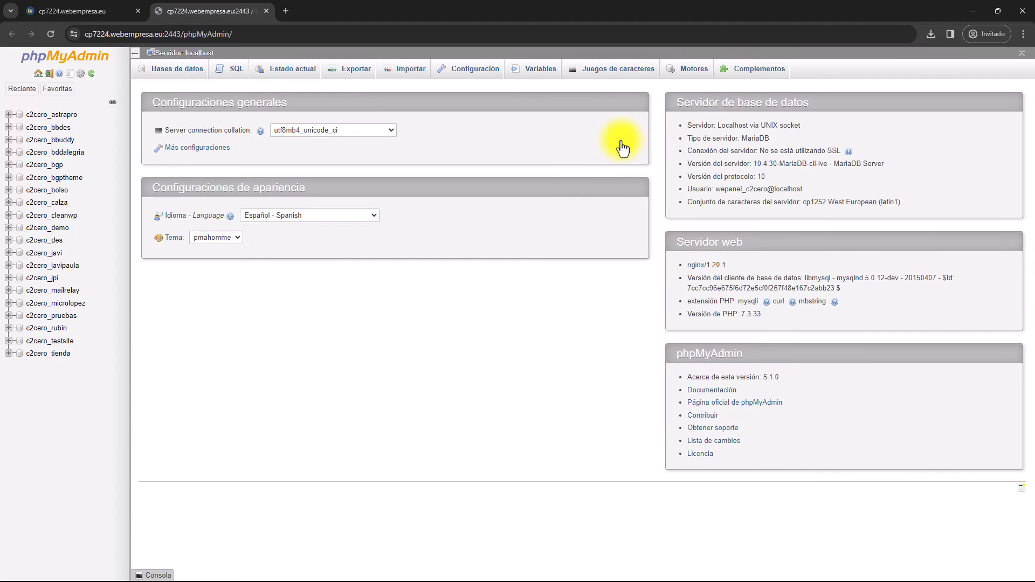
{"action": "left_click", "coordinate": [60, 203]}
{"action": "left_click", "coordinate": [459, 71]}
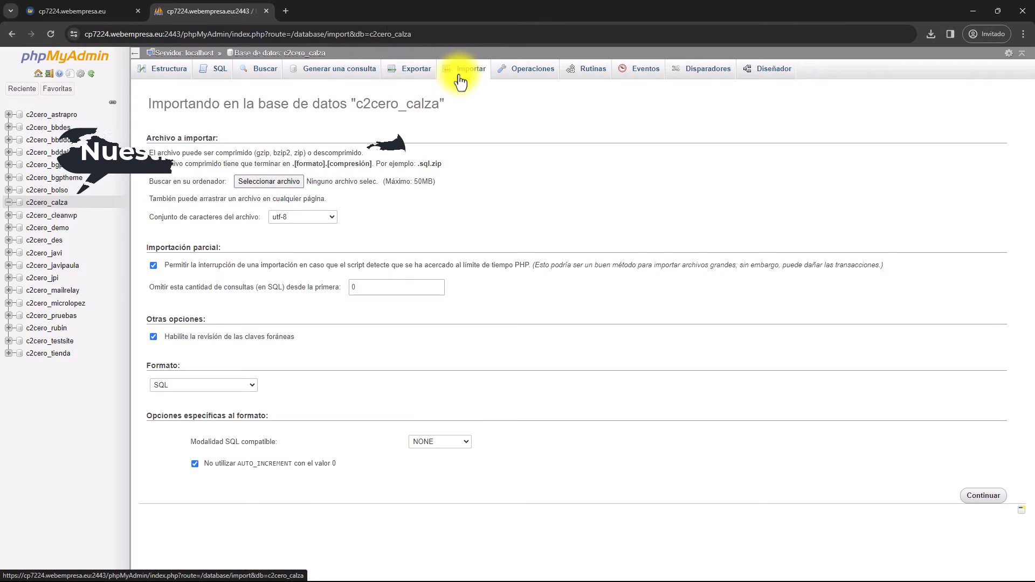
{"action": "left_click", "coordinate": [273, 193]}
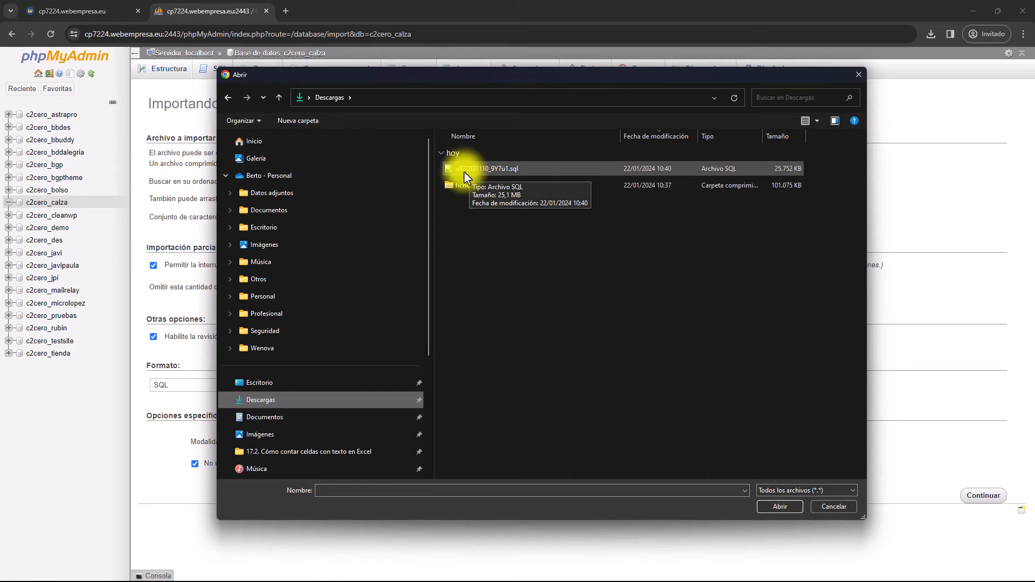
{"action": "left_click", "coordinate": [463, 168]}
{"action": "left_click", "coordinate": [777, 507]}
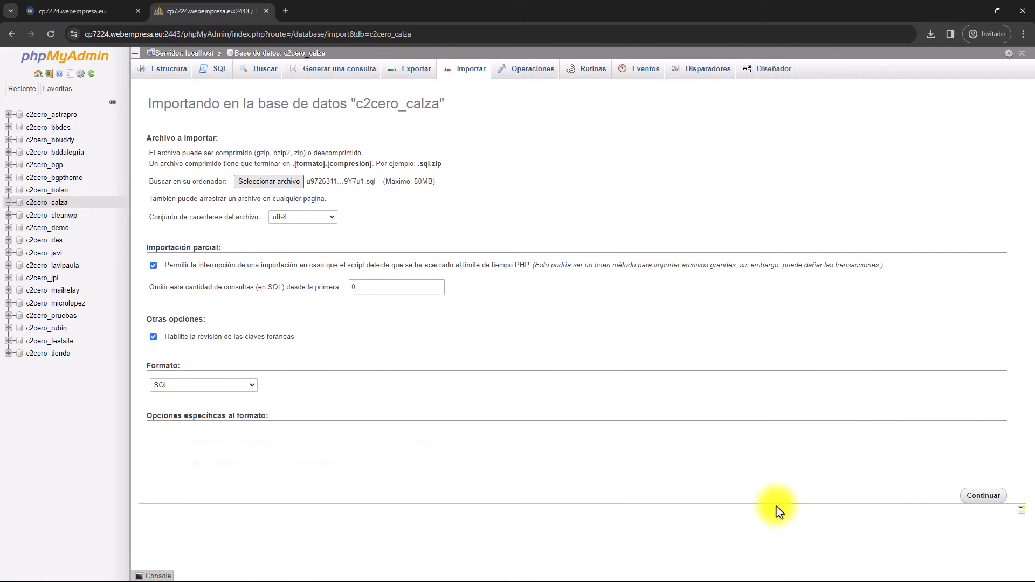
{"action": "left_click", "coordinate": [991, 499]}
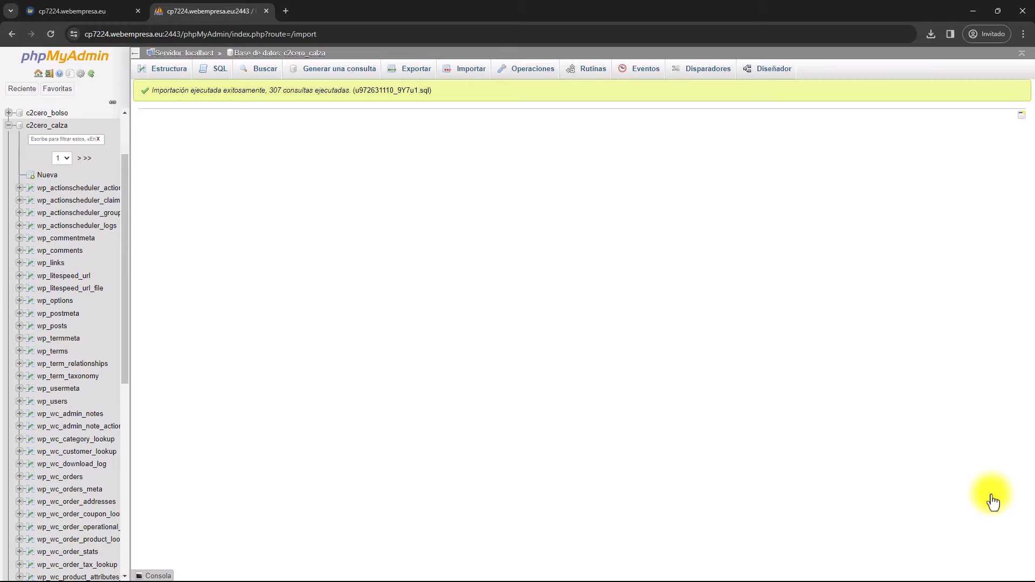
{"action": "left_click", "coordinate": [266, 11]}
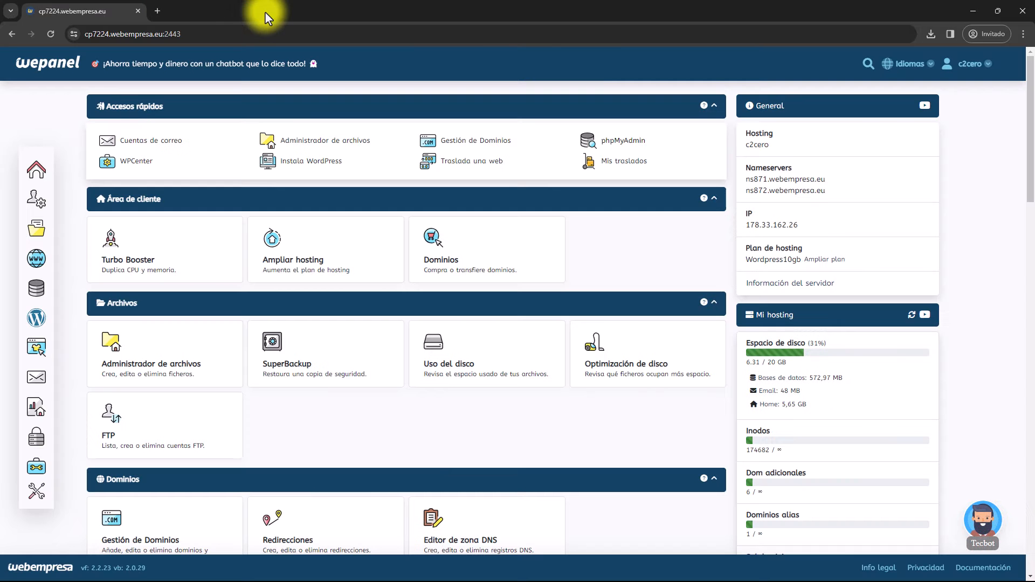
Step: Upload ficheros.zip into the public_html/calza folder
{"action": "left_click", "coordinate": [308, 143]}
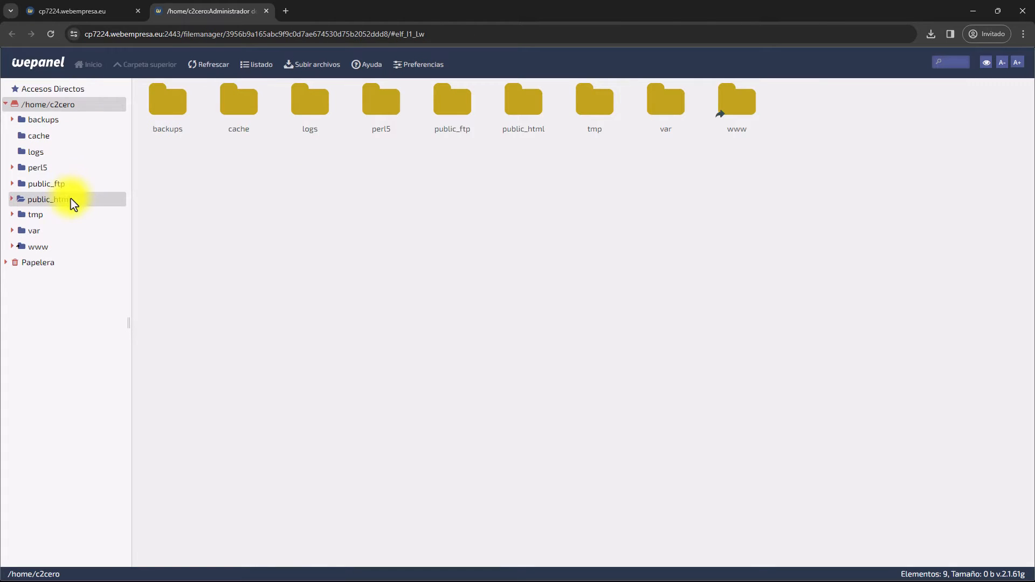
{"action": "left_click", "coordinate": [49, 199]}
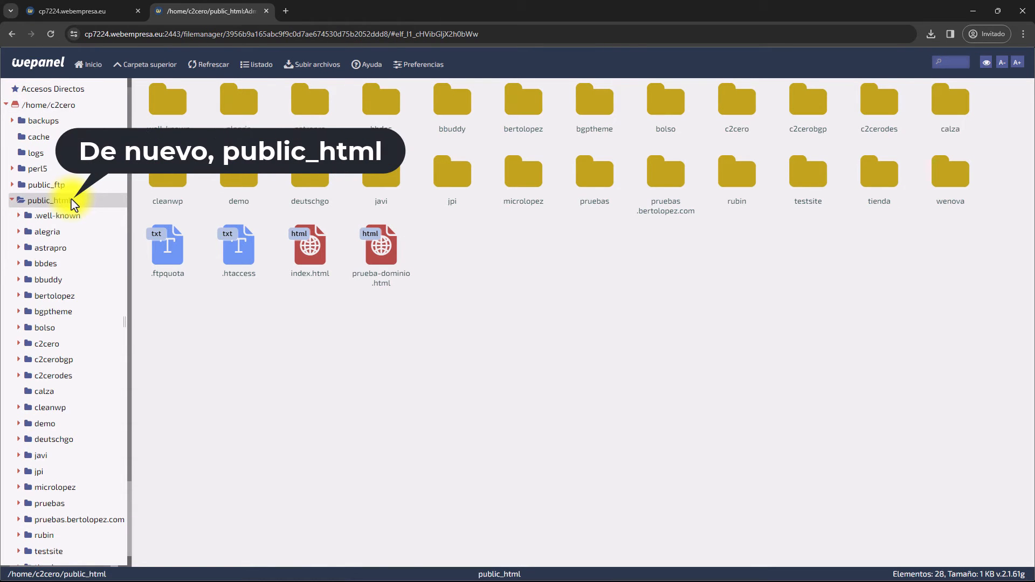
{"action": "left_click", "coordinate": [38, 392]}
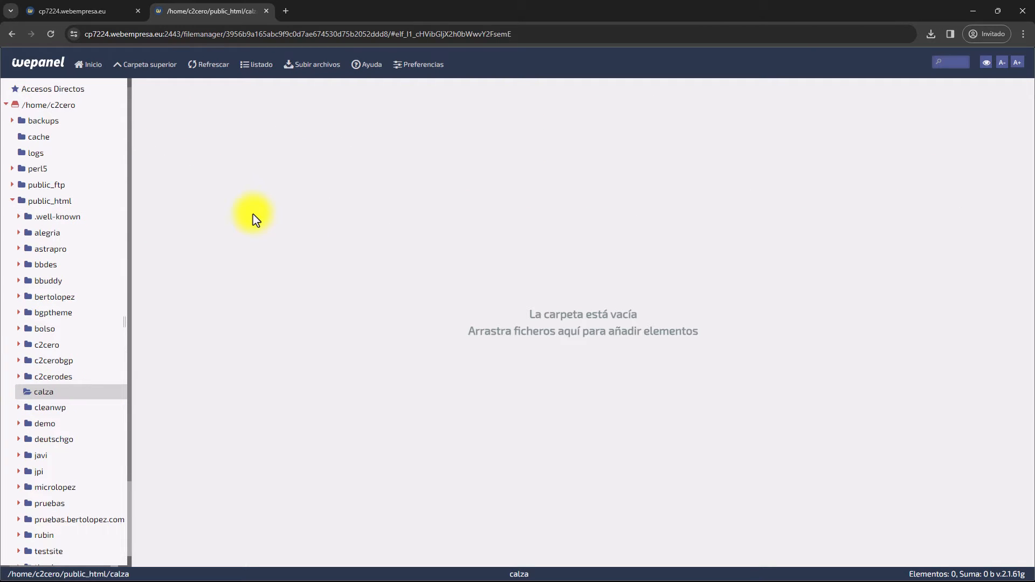
{"action": "left_click", "coordinate": [308, 65]}
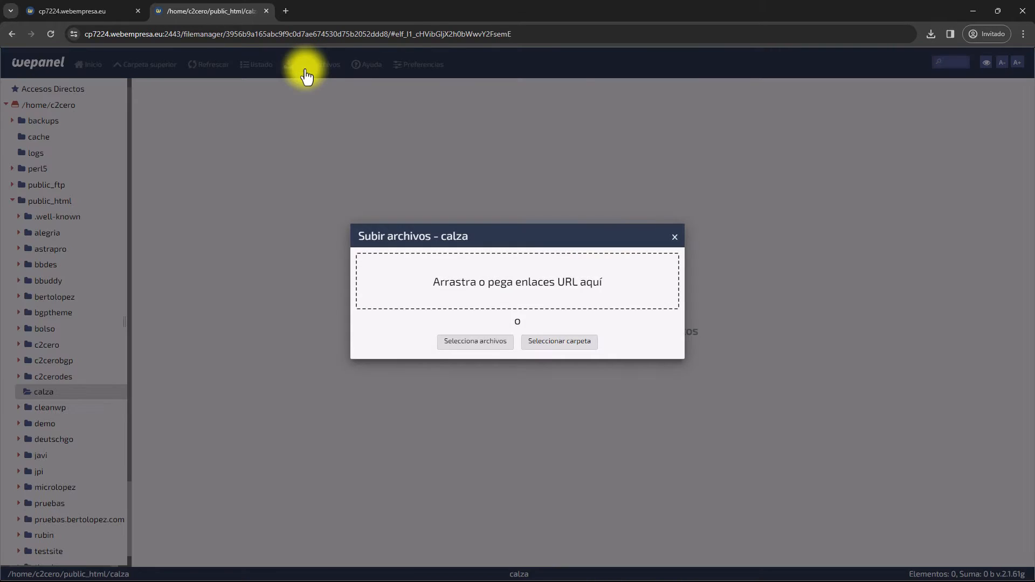
{"action": "left_click", "coordinate": [484, 347]}
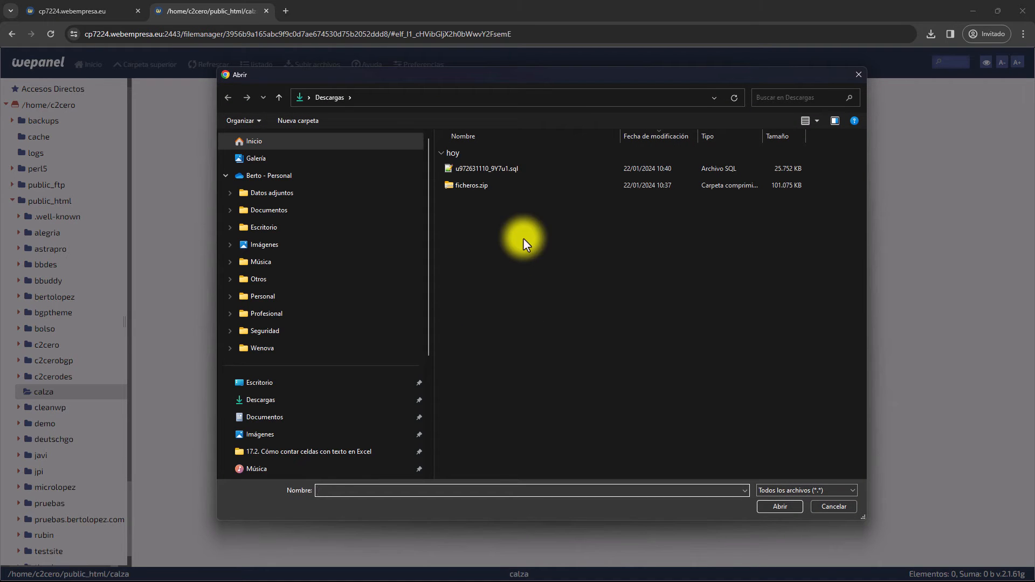
{"action": "left_click", "coordinate": [518, 185]}
{"action": "left_click", "coordinate": [780, 506]}
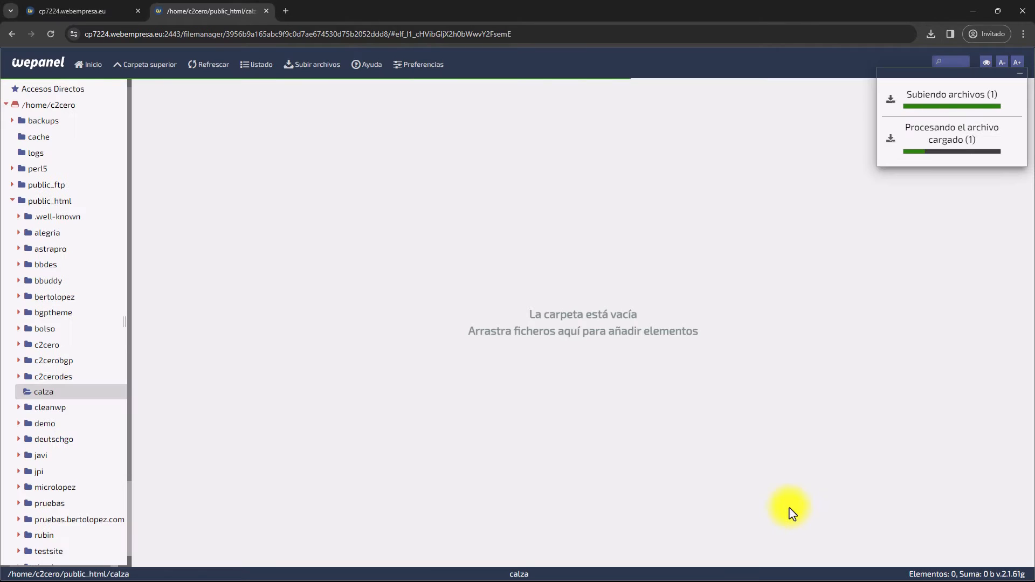
Step: Extract ficheros.zip into calza, replacing files, then delete the zip
{"action": "right_click", "coordinate": [161, 136]}
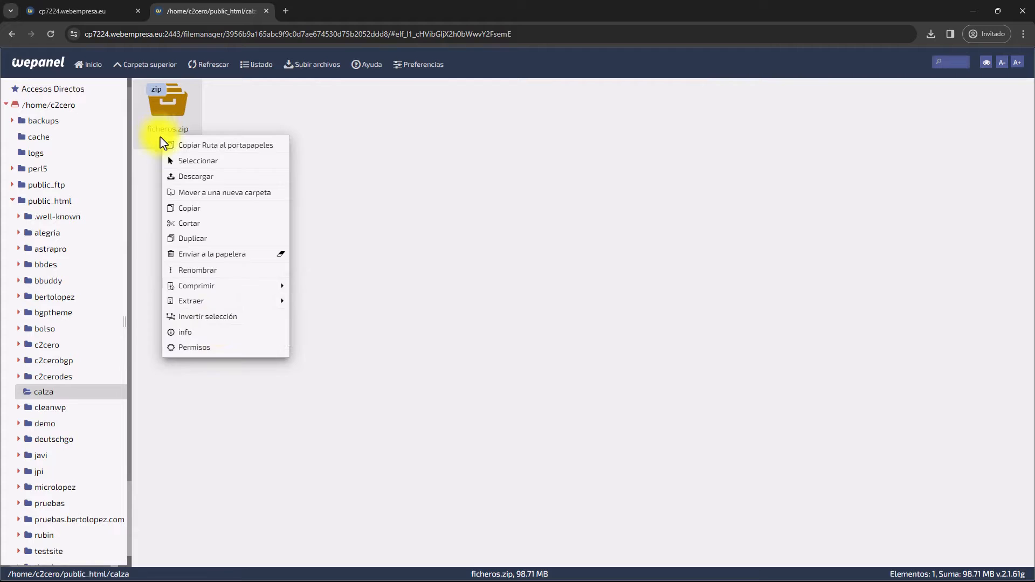
{"action": "mouse_move", "coordinate": [246, 303]}
{"action": "left_click", "coordinate": [318, 319]}
{"action": "left_click", "coordinate": [598, 323]}
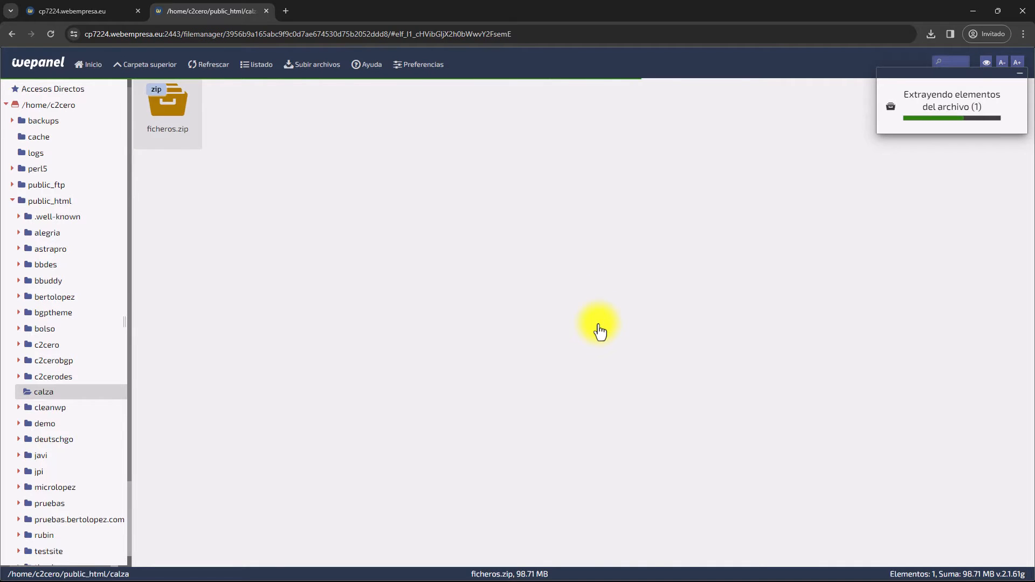
{"action": "left_click", "coordinate": [677, 97]}
{"action": "key", "text": "Delete"}
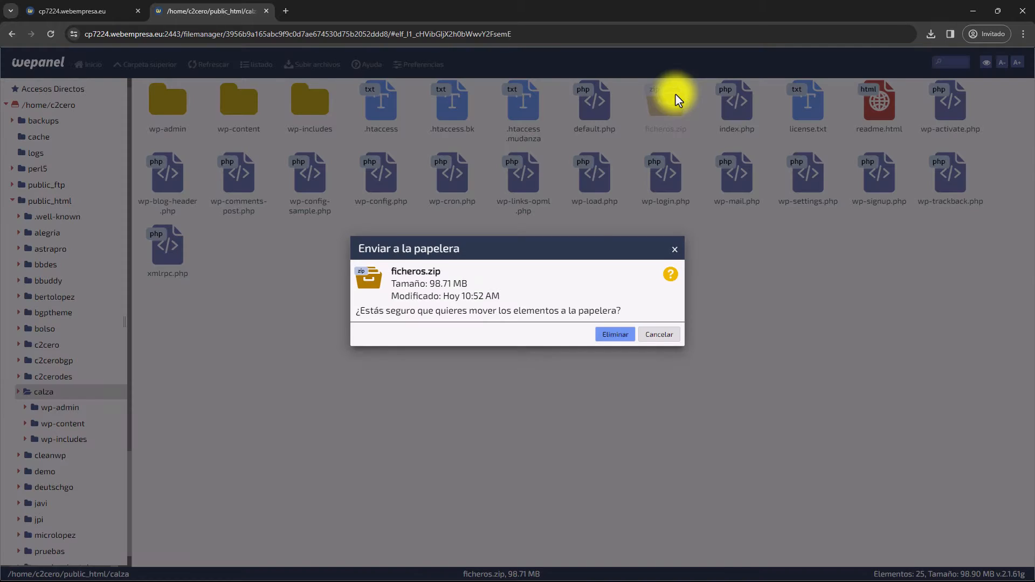
{"action": "left_click", "coordinate": [617, 336]}
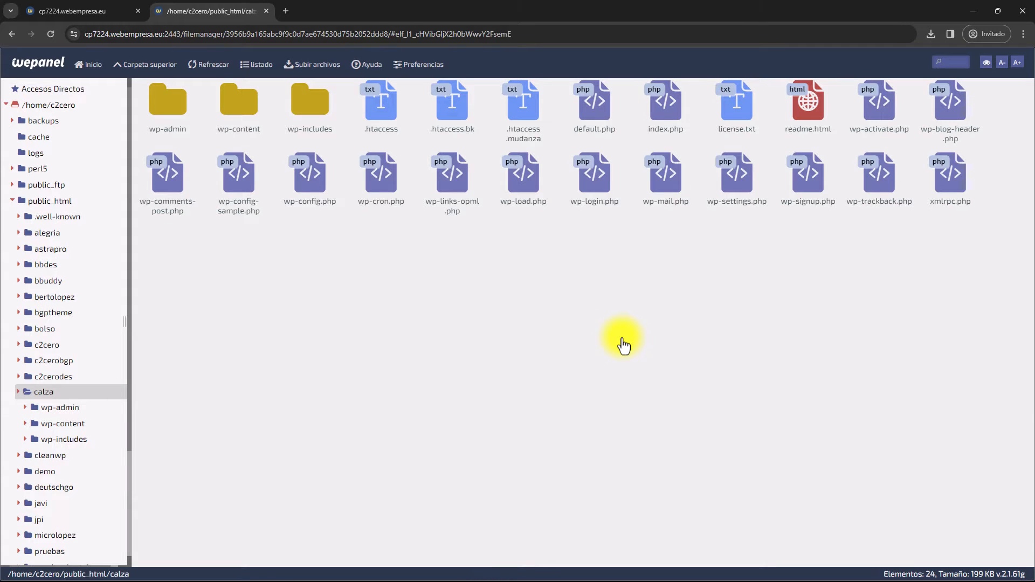
Step: Open wp-config.php in the file editor
{"action": "right_click", "coordinate": [318, 202]}
{"action": "mouse_move", "coordinate": [395, 337]}
{"action": "left_click", "coordinate": [492, 345]}
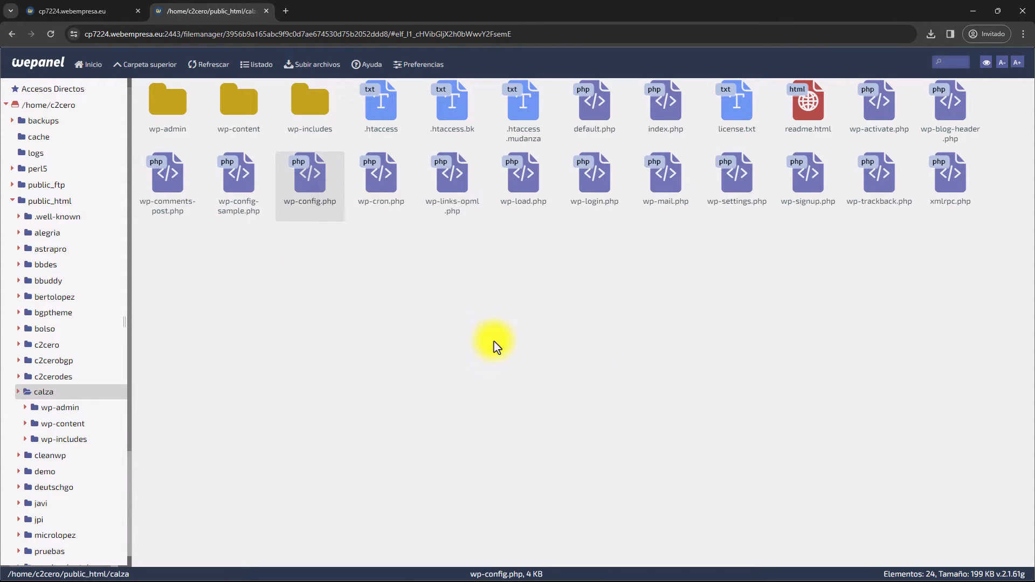
Step: Set DB_NAME and DB_USER to c2cero_calza, enter the new database password, and save wp-config.php
{"action": "scroll", "coordinate": [495, 346], "scroll_direction": "down", "scroll_amount": 2}
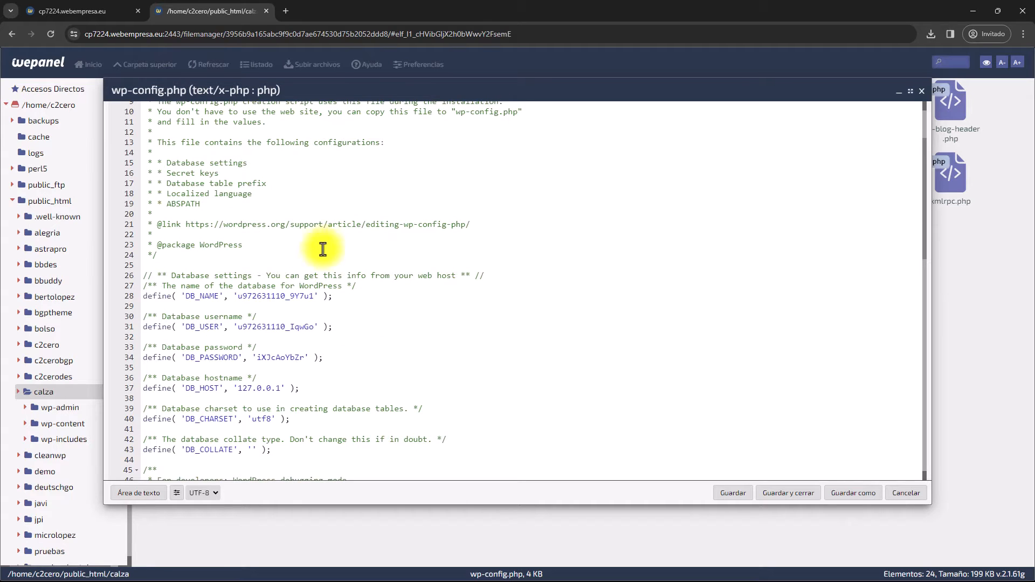
{"action": "left_click", "coordinate": [312, 299]}
{"action": "double_click", "coordinate": [313, 300]}
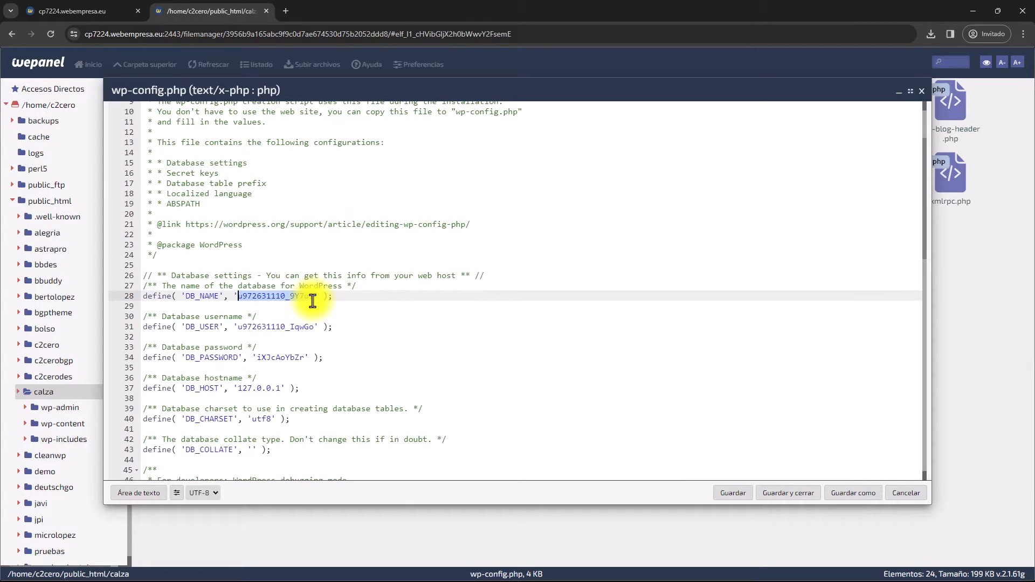
{"action": "type", "text": "c2cero_calza"}
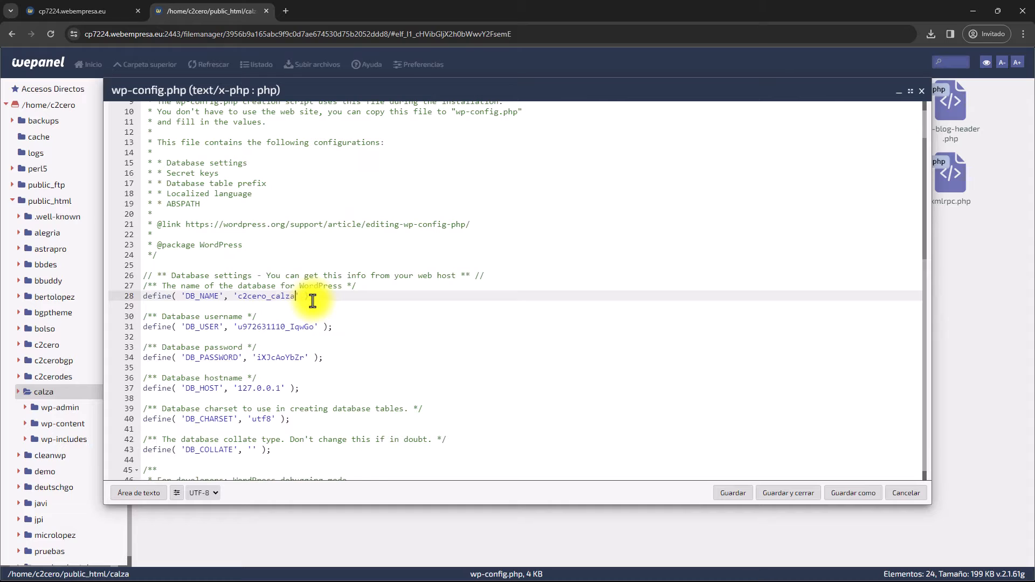
{"action": "left_click", "coordinate": [312, 330]}
{"action": "double_click", "coordinate": [313, 330]}
{"action": "type", "text": "c"}
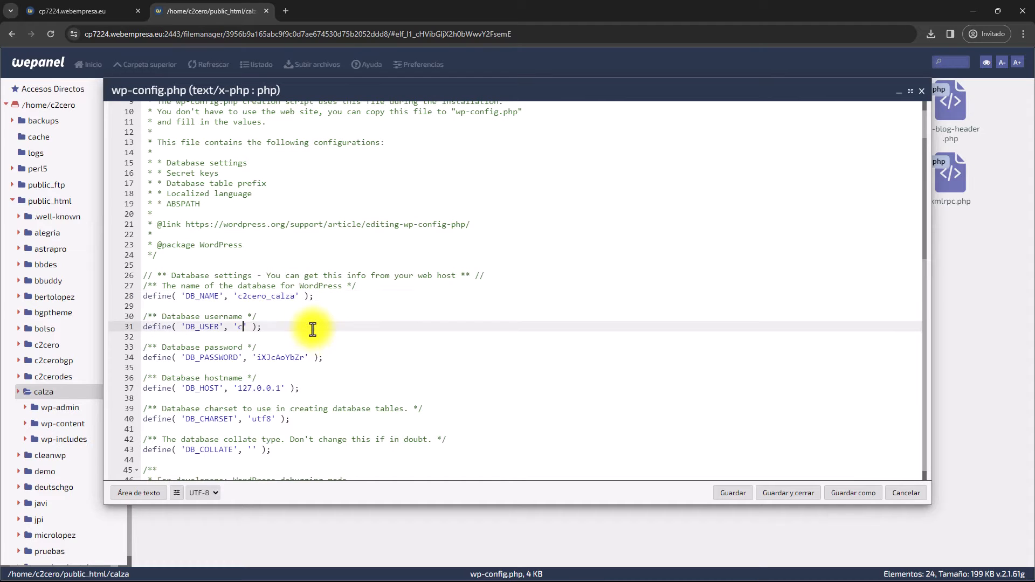
{"action": "type", "text": "2cero_calza"}
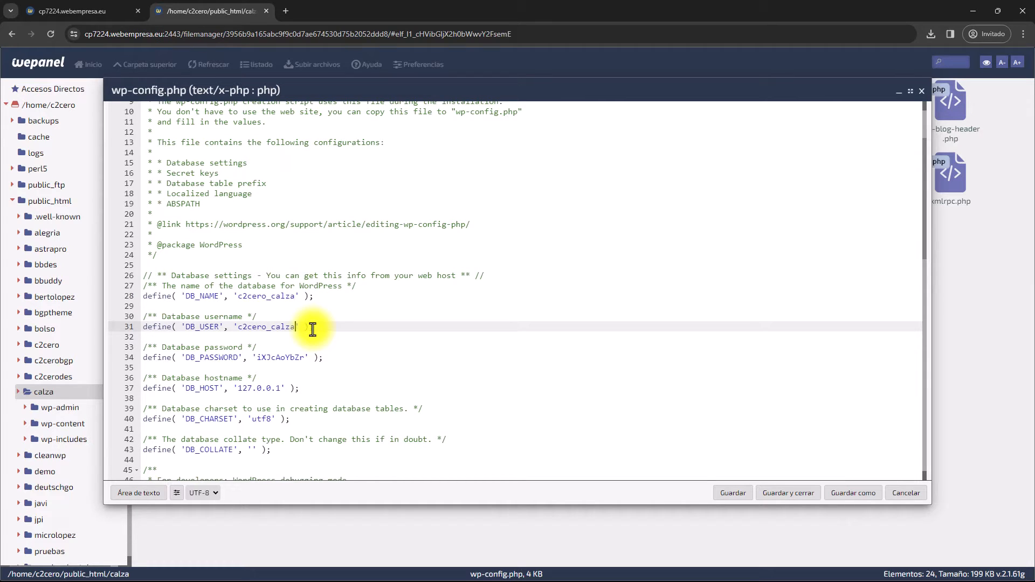
{"action": "double_click", "coordinate": [305, 358]}
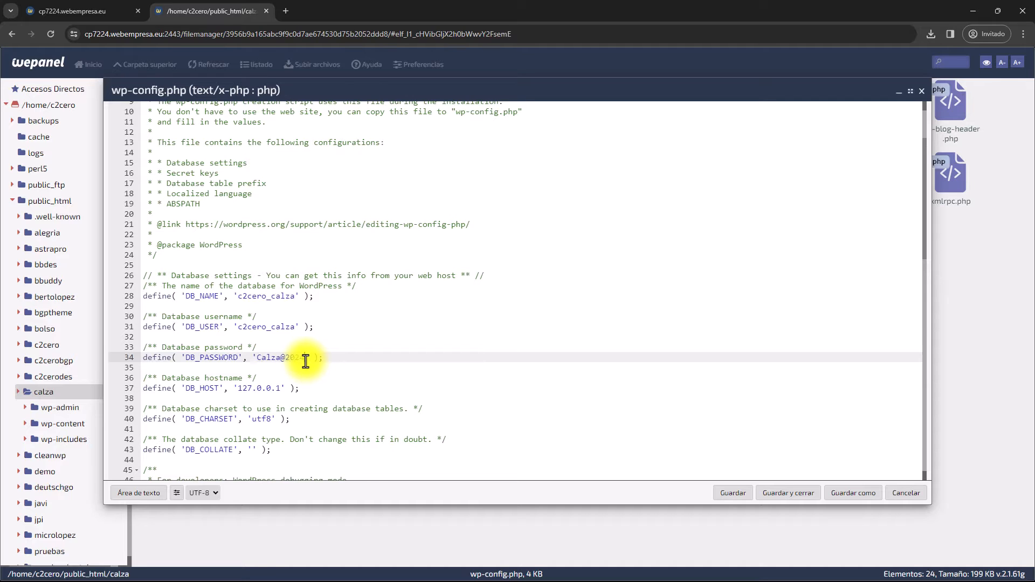
{"action": "left_click", "coordinate": [792, 493]}
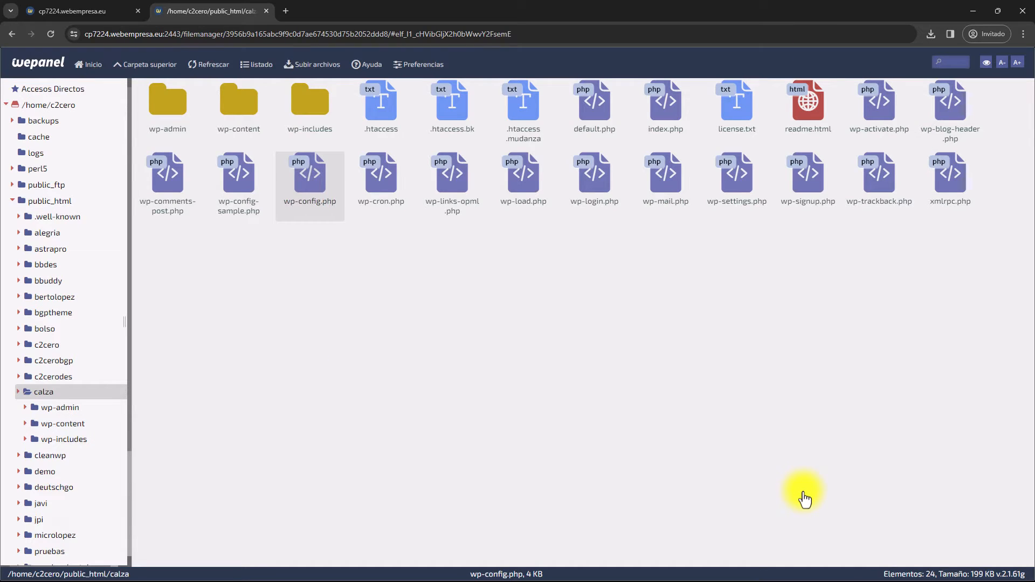
Step: Open the PHP versions page and filter the domain list by 'demo'
{"action": "left_click", "coordinate": [266, 11]}
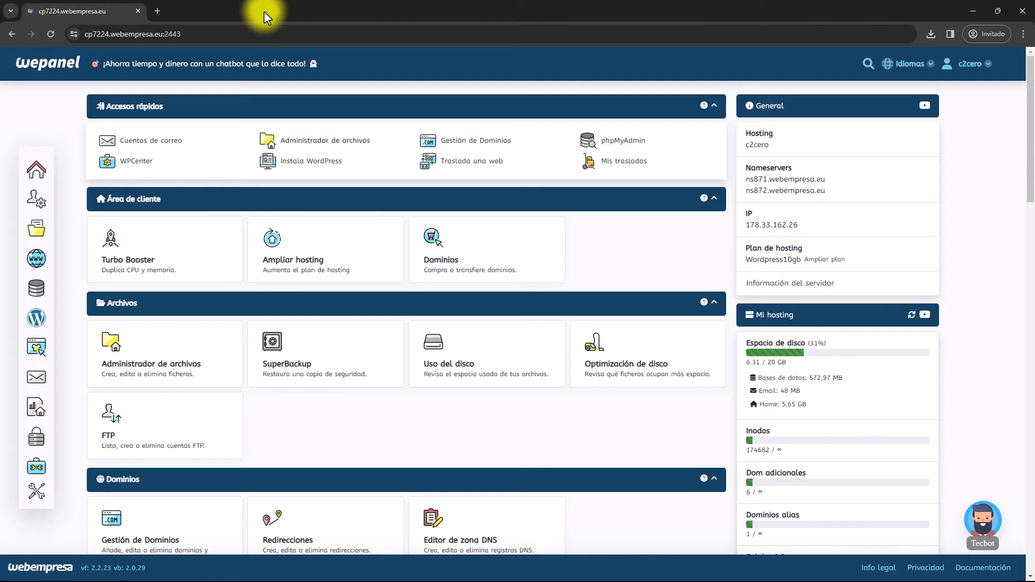
{"action": "left_click", "coordinate": [867, 64]}
{"action": "type", "text": "php"}
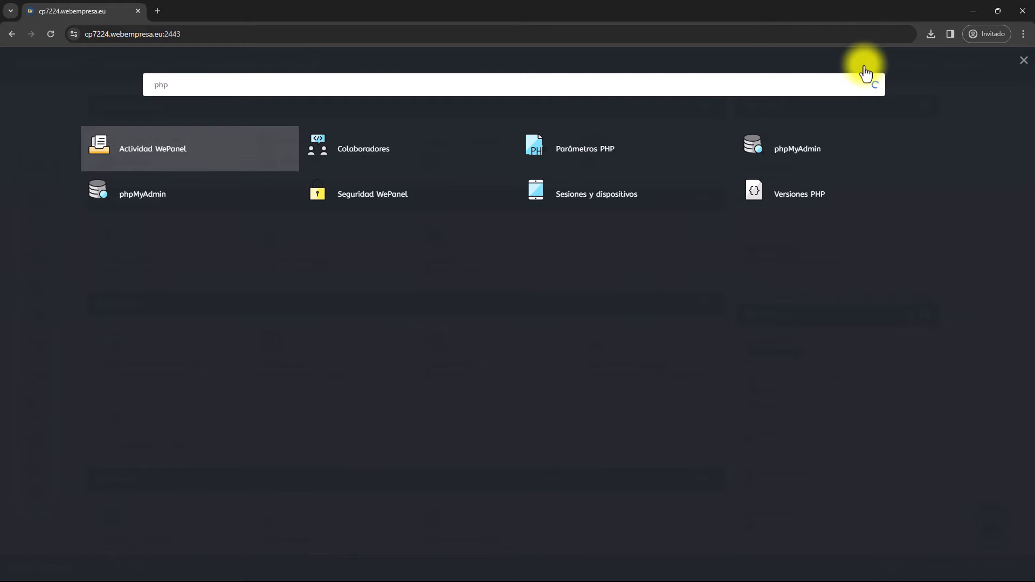
{"action": "left_click", "coordinate": [763, 196]}
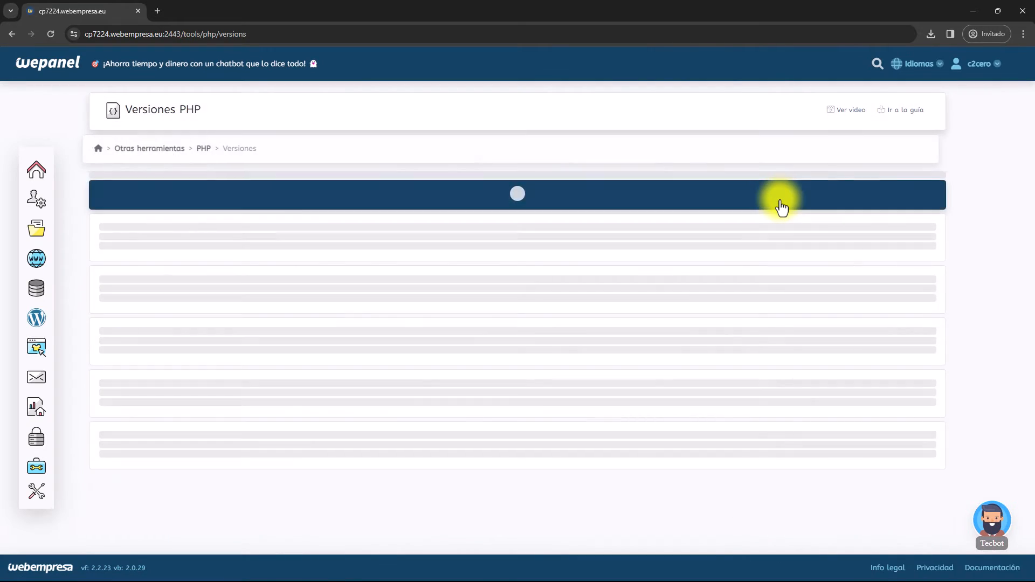
{"action": "left_click", "coordinate": [444, 177]}
{"action": "type", "text": "calza"}
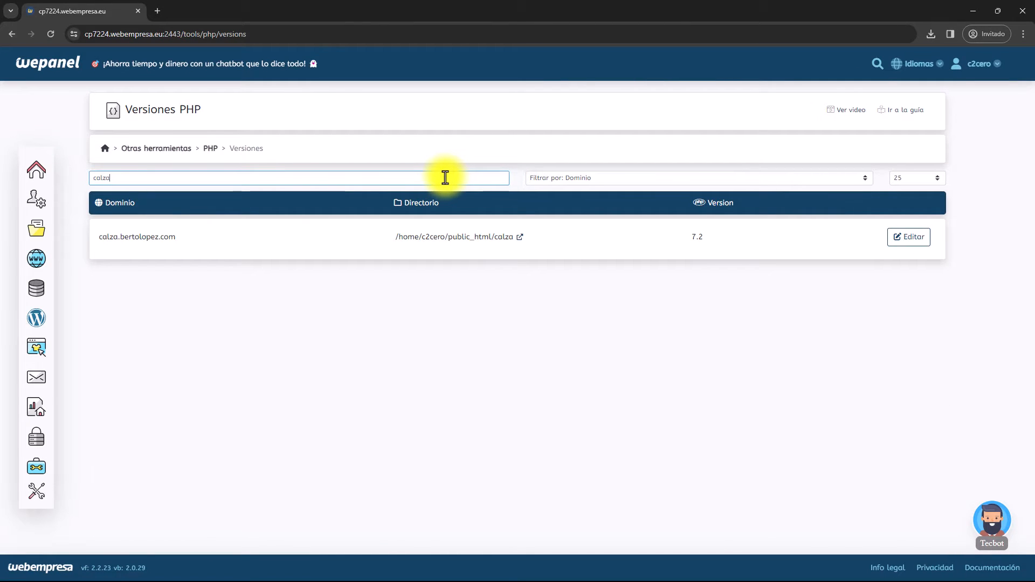
{"action": "key", "text": "BackSpace"}
{"action": "key", "text": "BackSpace"}
{"action": "key", "text": "BackSpace"}
{"action": "key", "text": "BackSpace"}
{"action": "key", "text": "BackSpace"}
{"action": "type", "text": "demo"}
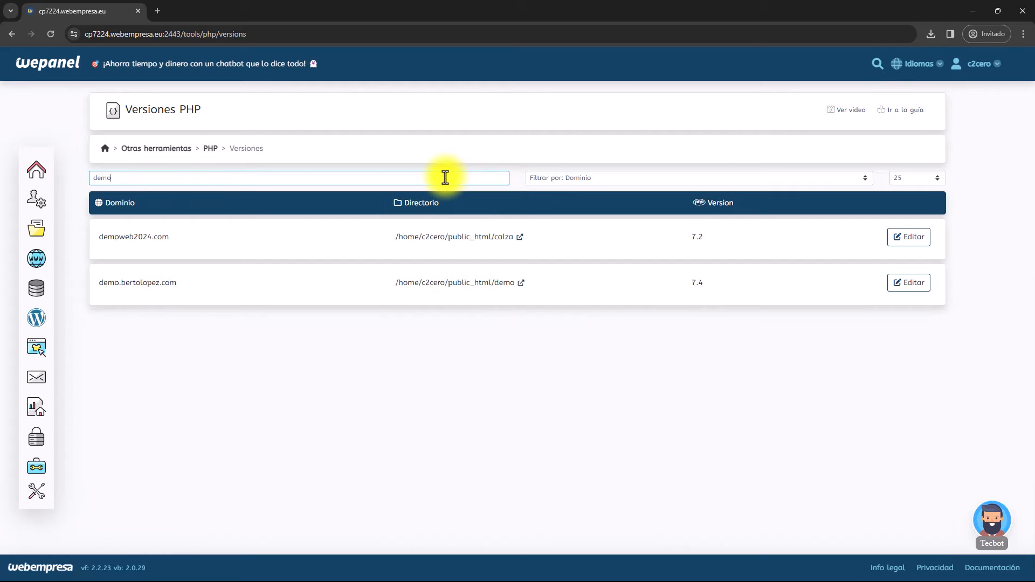
Step: Change demoweb2024.com's PHP version from 7.2 to 7.4
{"action": "left_click", "coordinate": [908, 236]}
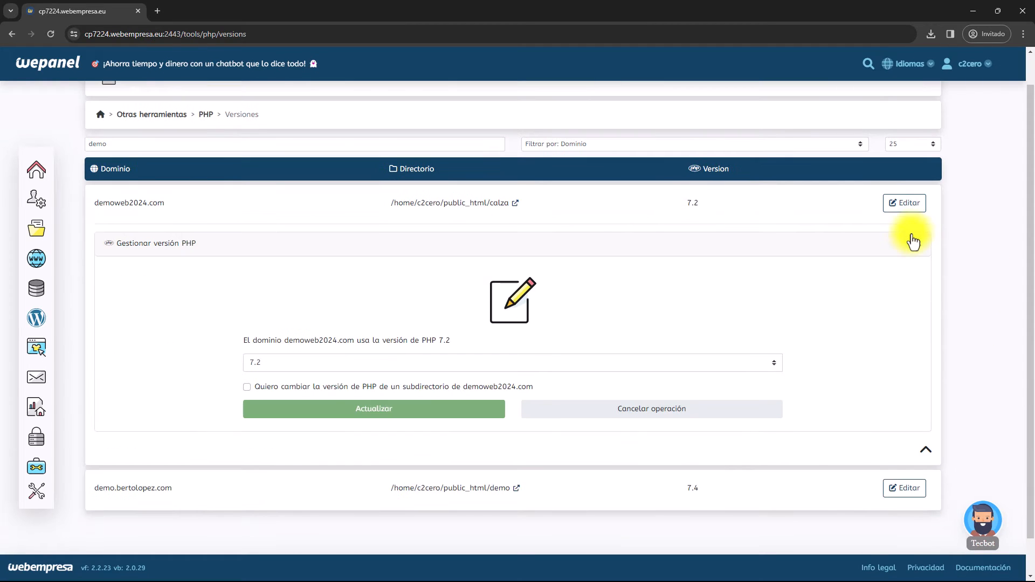
{"action": "left_click", "coordinate": [461, 362]}
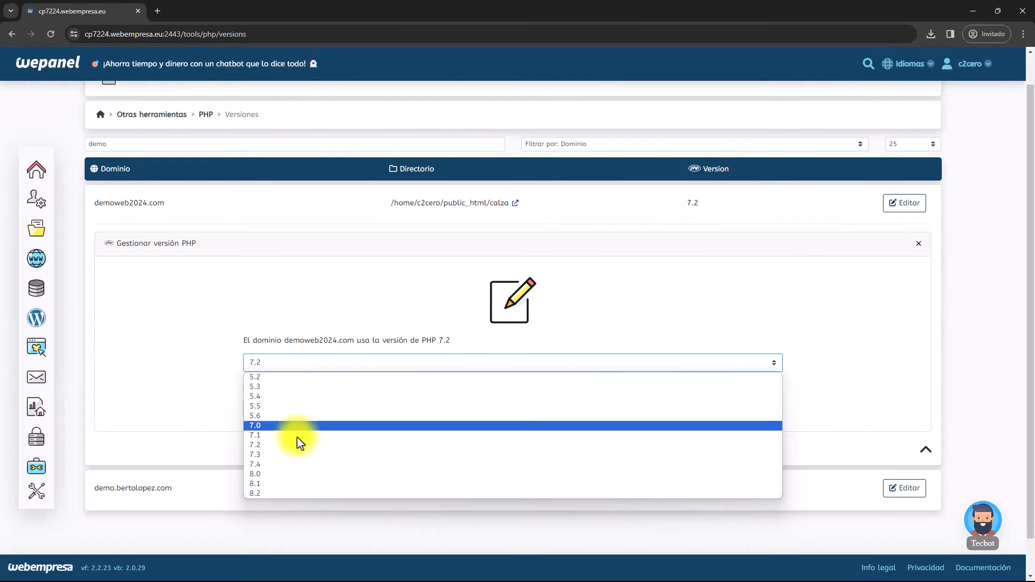
{"action": "left_click", "coordinate": [295, 464]}
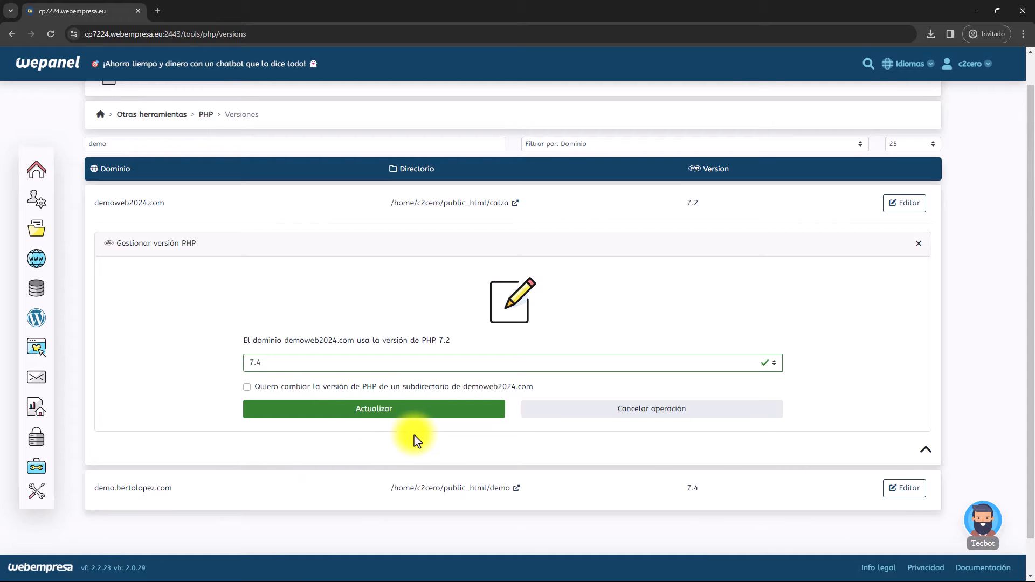
{"action": "left_click", "coordinate": [397, 411]}
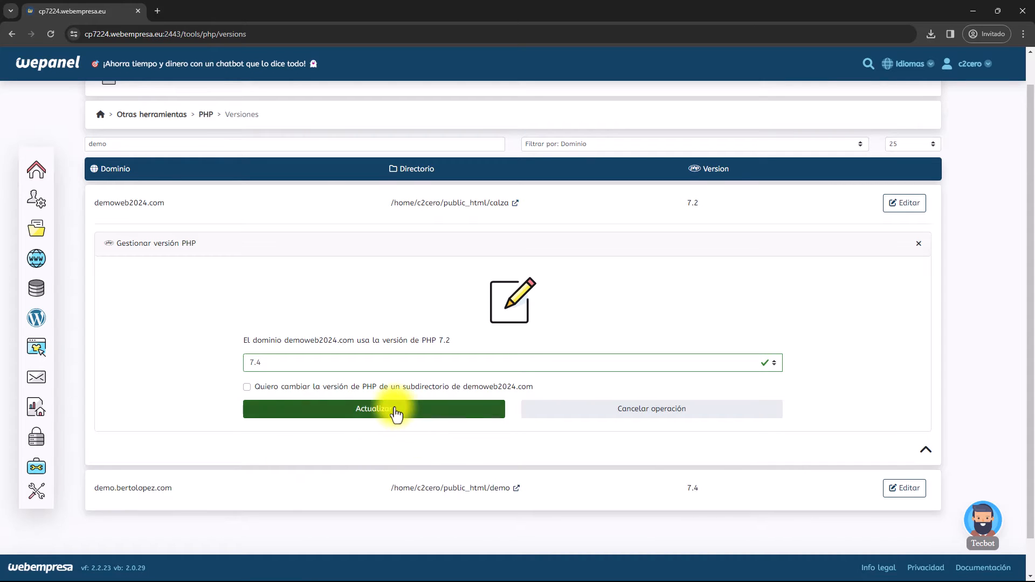
{"action": "left_click", "coordinate": [36, 170]}
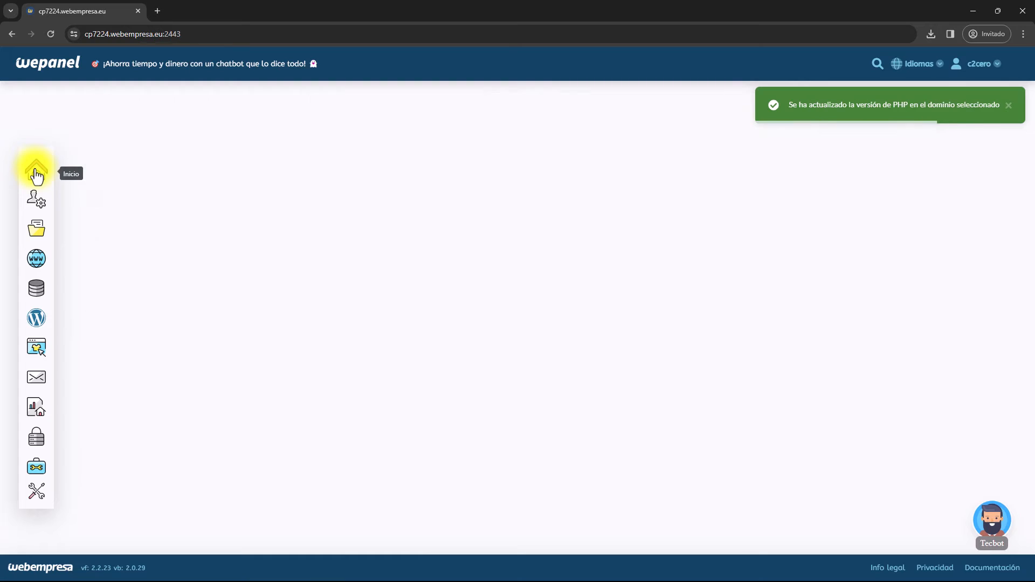
Step: Select the server IP address 178.33.162.26 in the General panel
{"action": "left_click_drag", "start_coordinate": [799, 228], "coordinate": [746, 227]}
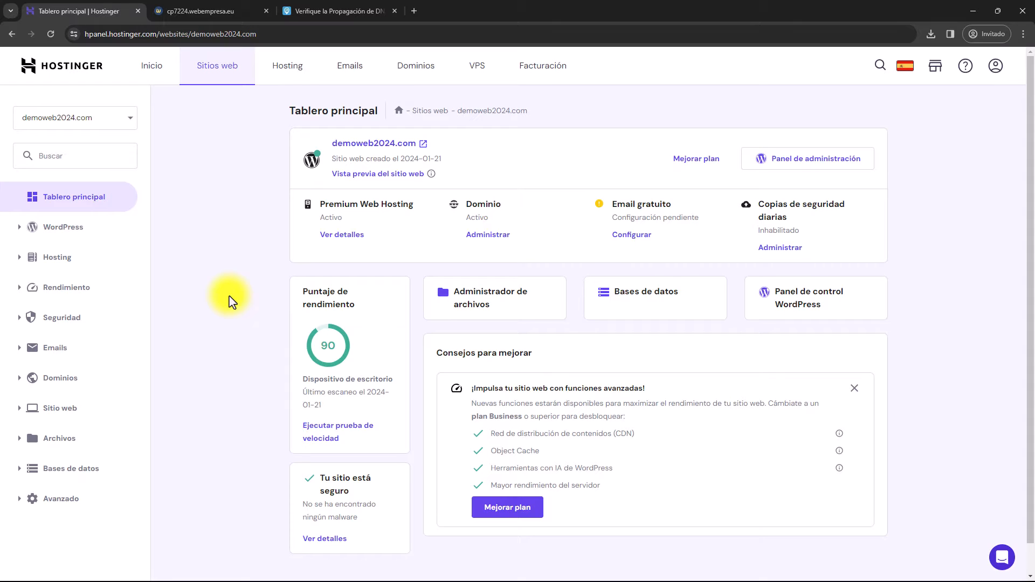
Step: Open demoweb2024.com's nameserver editor and copy ns871.webempresa.eu from WePanel
{"action": "left_click", "coordinate": [477, 235]}
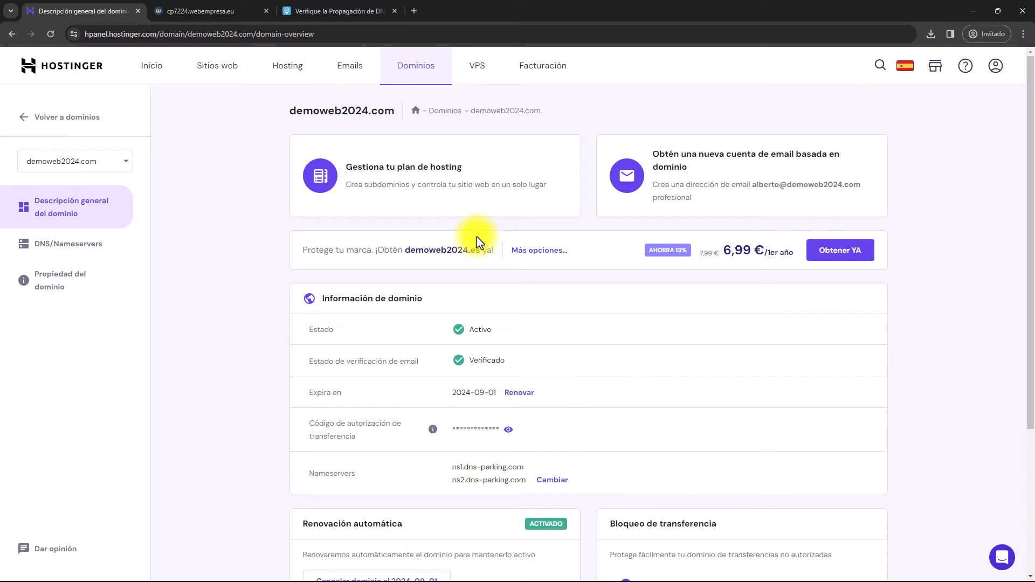
{"action": "scroll", "coordinate": [477, 242], "scroll_direction": "down", "scroll_amount": 2}
{"action": "scroll", "coordinate": [477, 243], "scroll_direction": "down", "scroll_amount": 1}
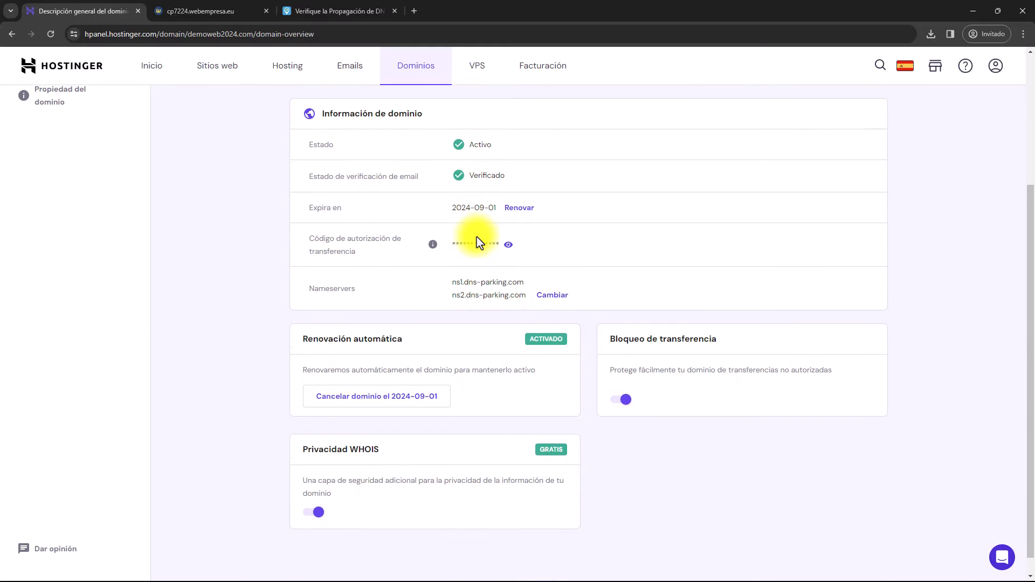
{"action": "left_click", "coordinate": [558, 298]}
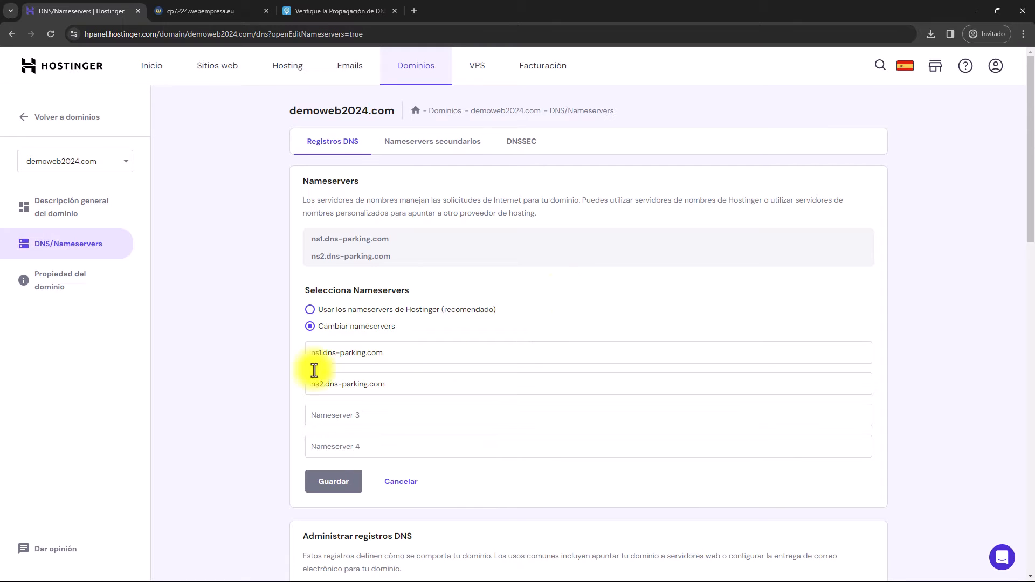
{"action": "left_click", "coordinate": [222, 11]}
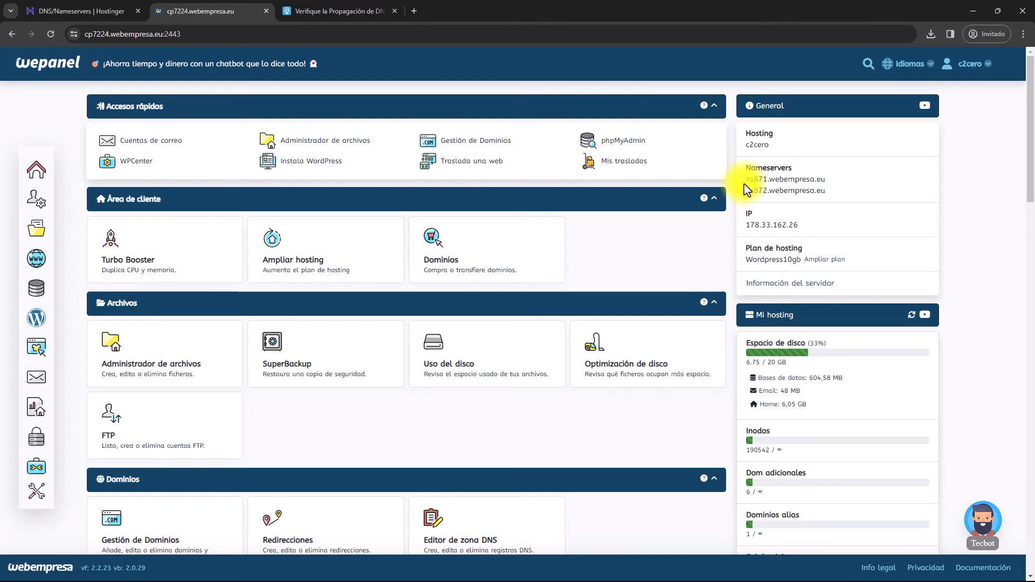
{"action": "left_click_drag", "start_coordinate": [744, 179], "coordinate": [832, 183]}
{"action": "key", "text": "ctrl+c"}
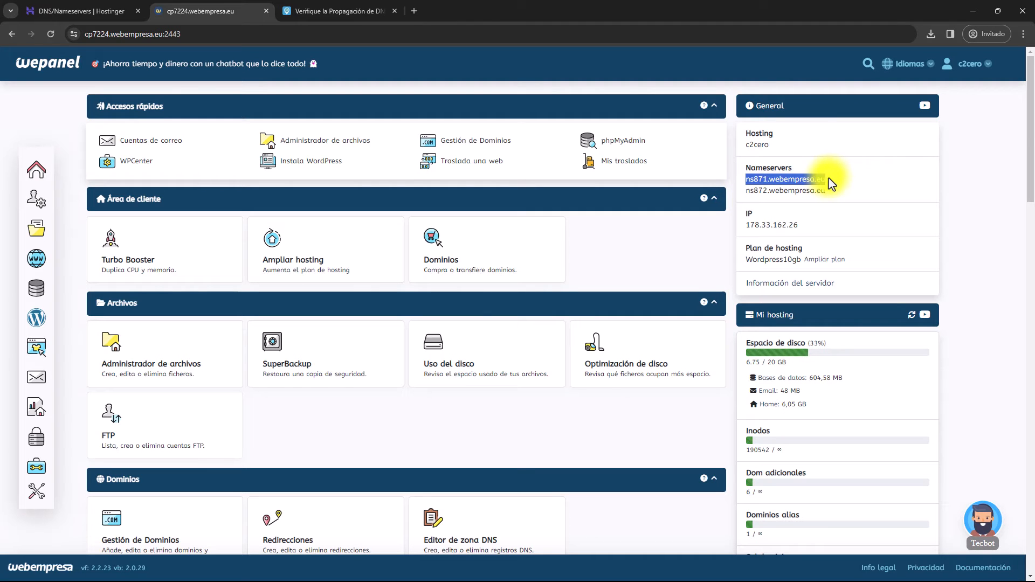
{"action": "left_click", "coordinate": [108, 11]}
Step: Replace the nameservers with ns871.webempresa.eu and ns872.webempresa.eu and save
{"action": "left_click", "coordinate": [423, 350]}
{"action": "key", "text": "ctrl+shift+Left"}
{"action": "key", "text": "ctrl+shift+Left"}
{"action": "key", "text": "ctrl+shift+Left"}
{"action": "key", "text": "ctrl+shift+Left"}
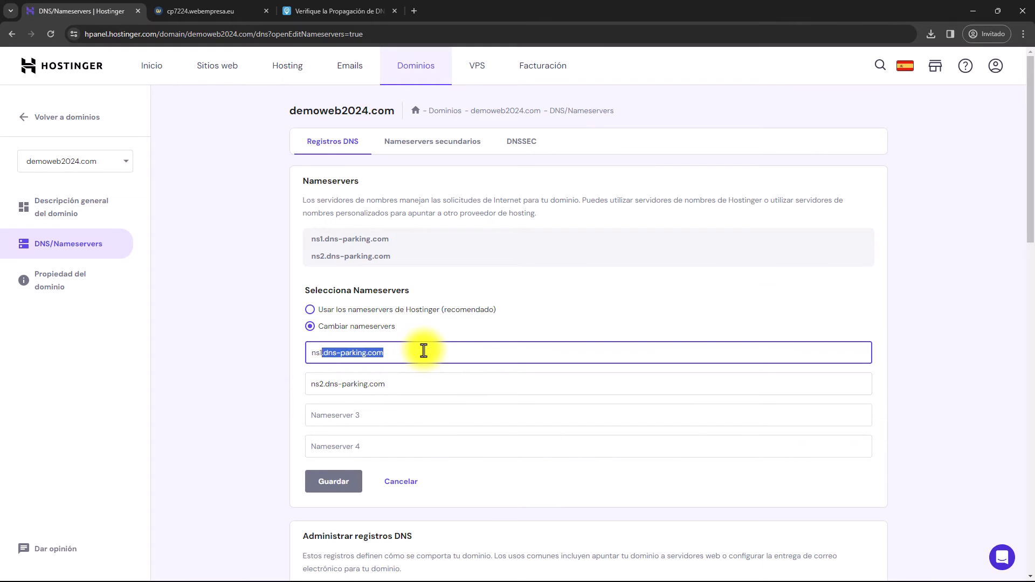
{"action": "key", "text": "ctrl+v"}
{"action": "key", "text": "Tab"}
{"action": "key", "text": "ctrl+v"}
{"action": "key", "text": "ctrl+Left"}
{"action": "key", "text": "ctrl+Left"}
{"action": "key", "text": "Left"}
{"action": "key", "text": "BackSpace"}
{"action": "type", "text": "2"}
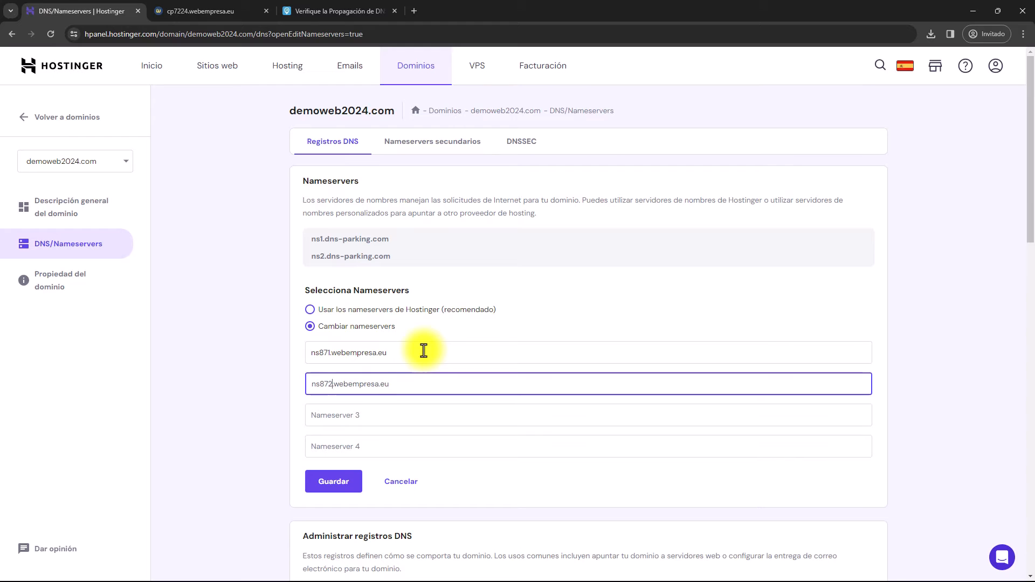
{"action": "left_click", "coordinate": [340, 486]}
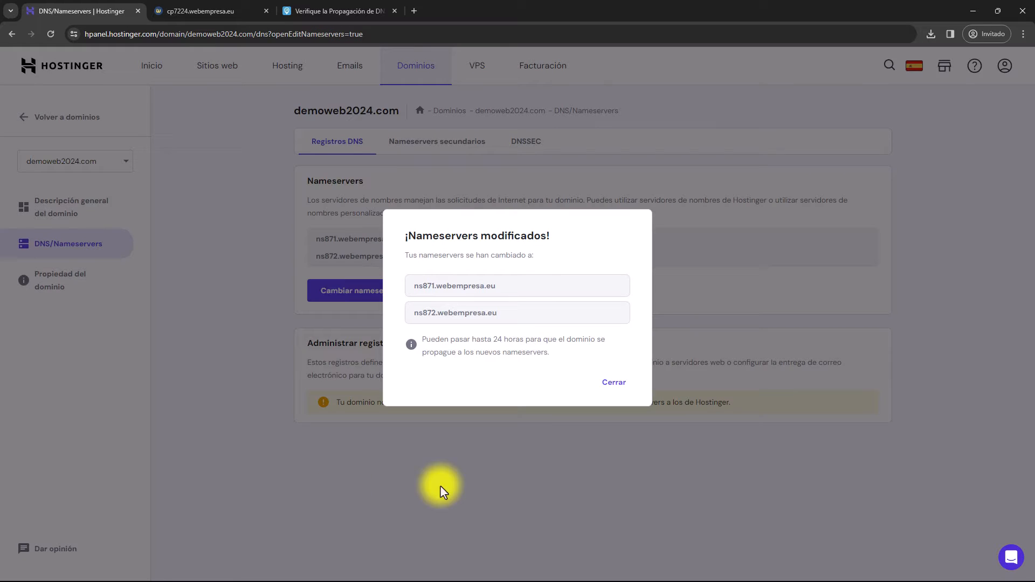
{"action": "left_click", "coordinate": [614, 383]}
{"action": "left_click", "coordinate": [202, 12]}
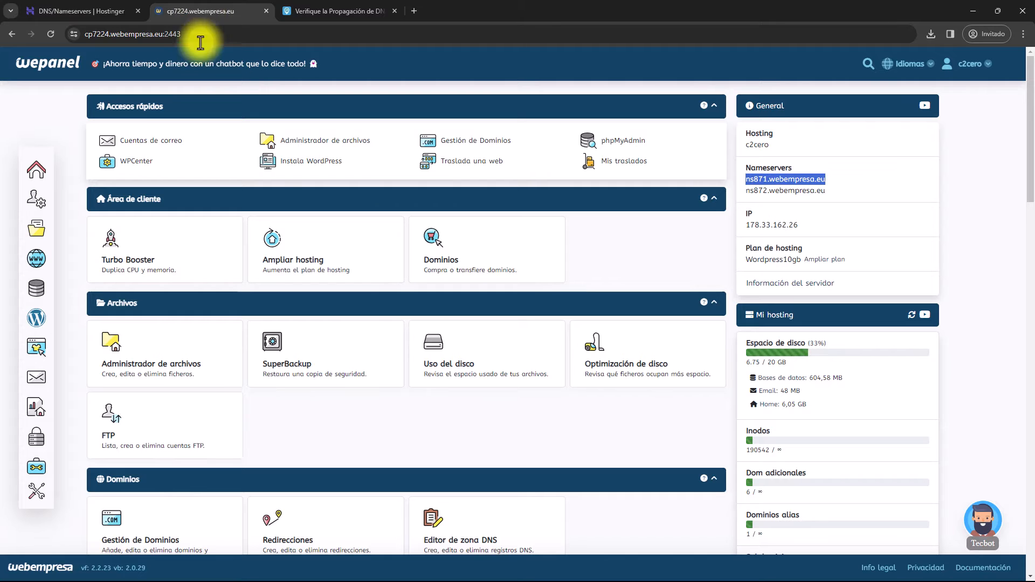
Step: Filter domains by 'demo' and run Comprobar propagación DNS on demoweb2024.com
{"action": "left_click", "coordinate": [478, 142]}
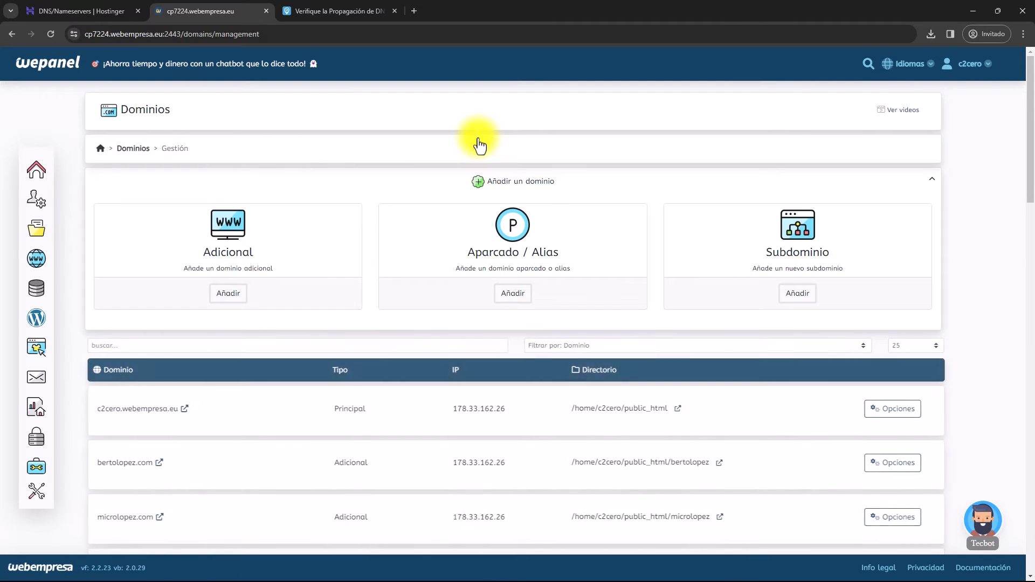
{"action": "left_click", "coordinate": [208, 346]}
{"action": "type", "text": "demo"}
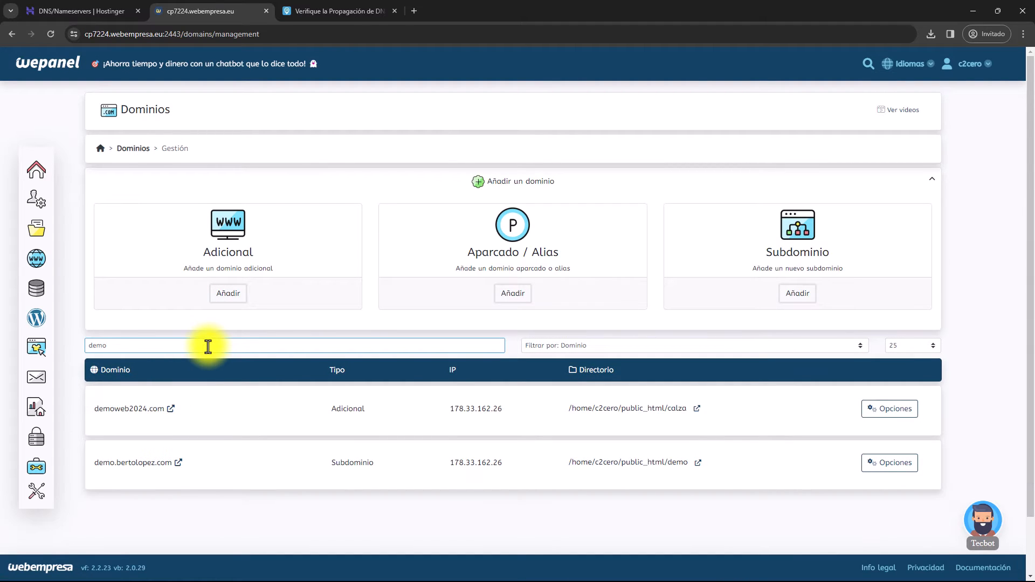
{"action": "left_click", "coordinate": [909, 414]}
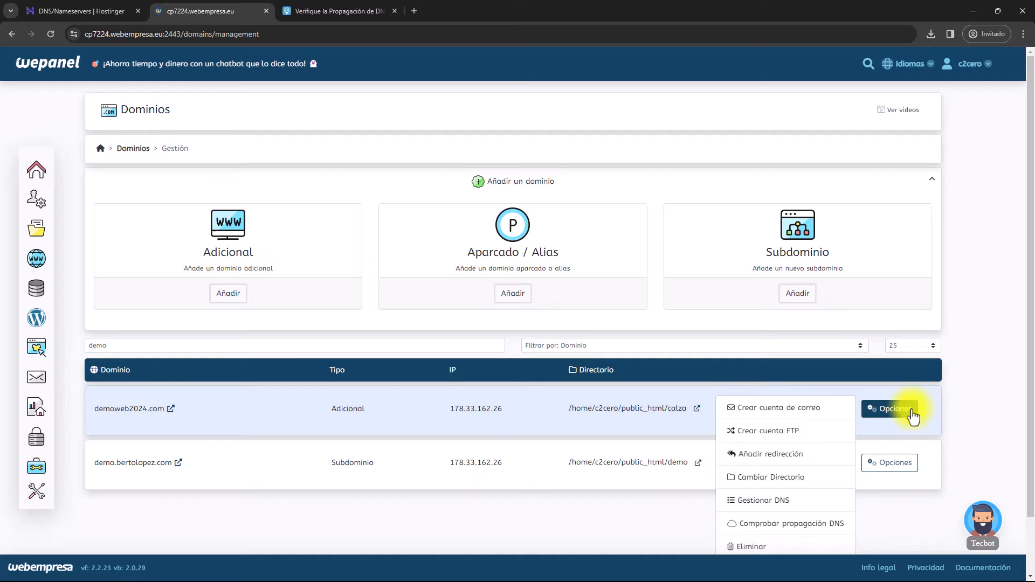
{"action": "left_click", "coordinate": [814, 525]}
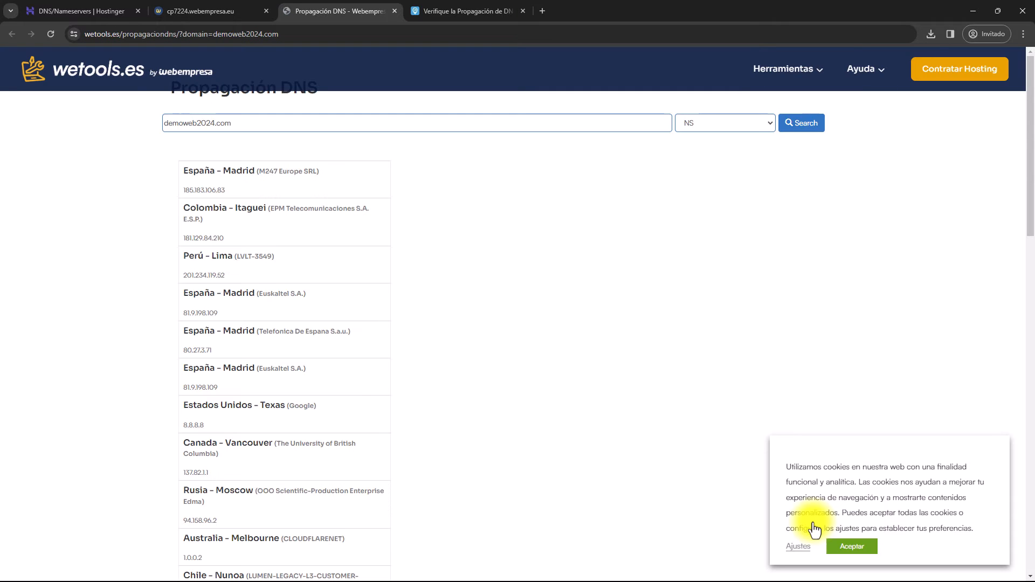
Step: Accept the cookie banner and review the worldwide NS results for demoweb2024.com
{"action": "left_click", "coordinate": [854, 548]}
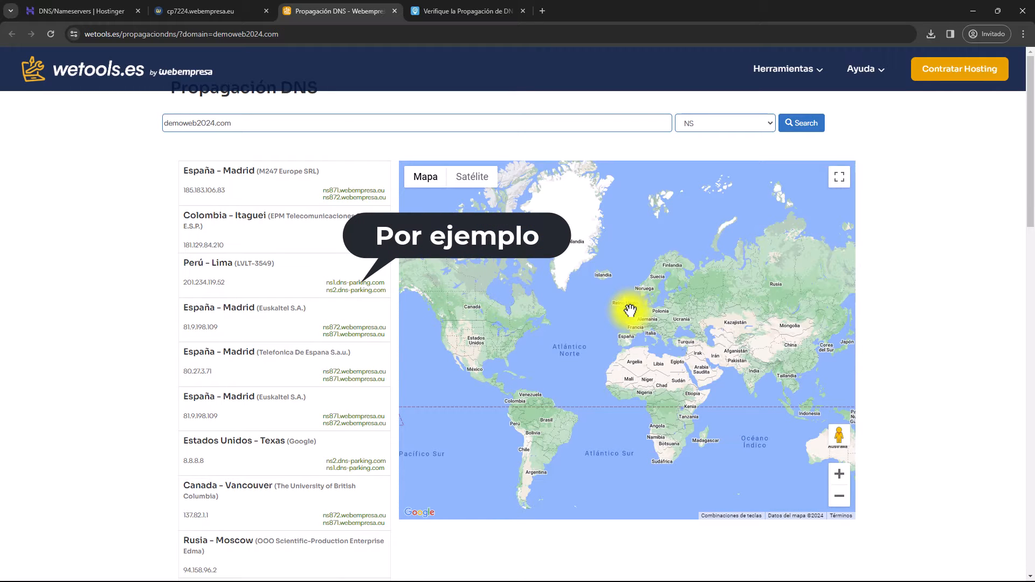
{"action": "scroll", "coordinate": [630, 310], "scroll_direction": "up", "scroll_amount": 2}
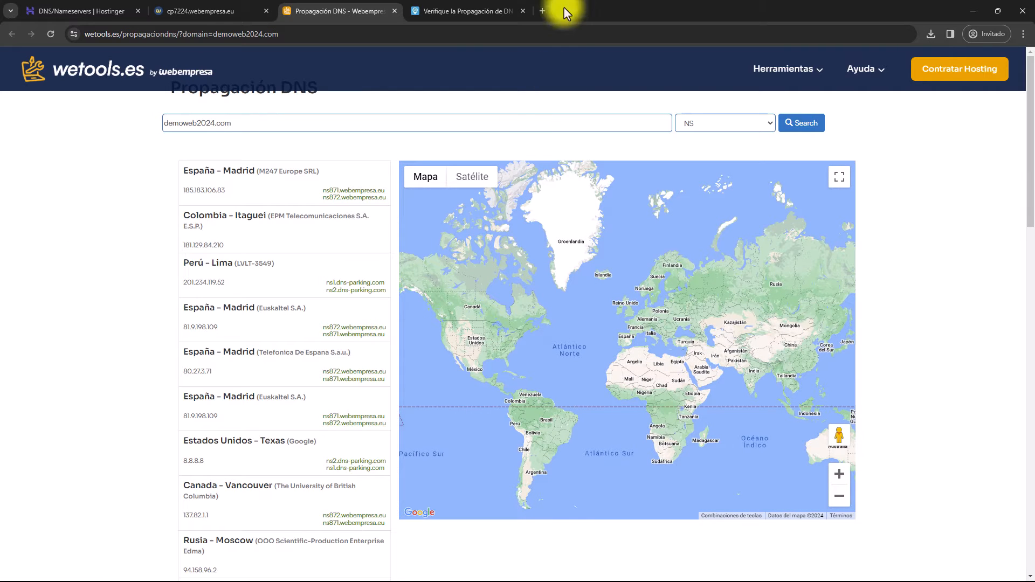
{"action": "left_click", "coordinate": [472, 9]}
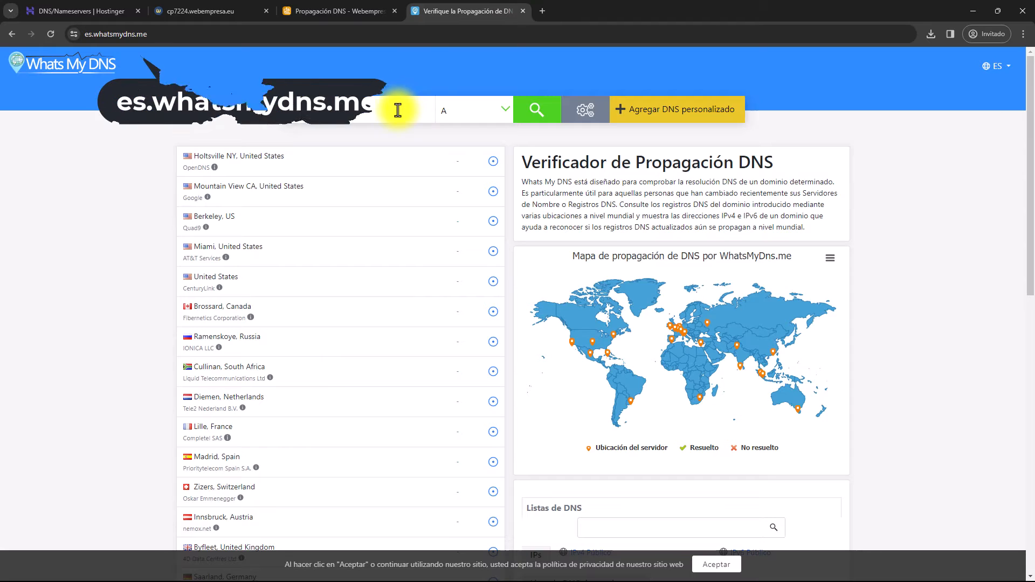
Step: Check demoweb2024.com's A record, confirming every location resolves to 178.33.162.26, then return to WePanel
{"action": "type", "text": "demoweb2024.com"}
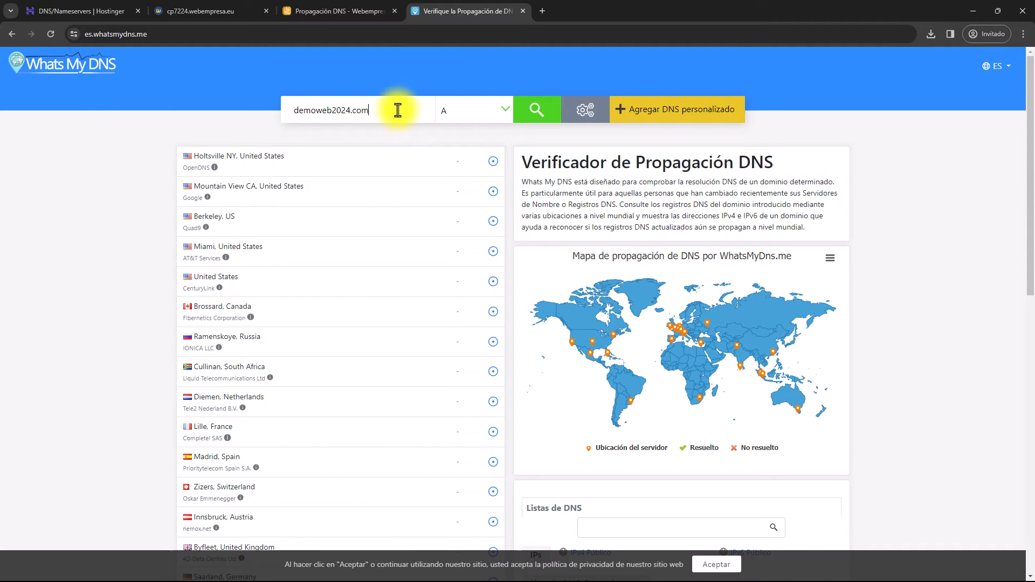
{"action": "key", "text": "Return"}
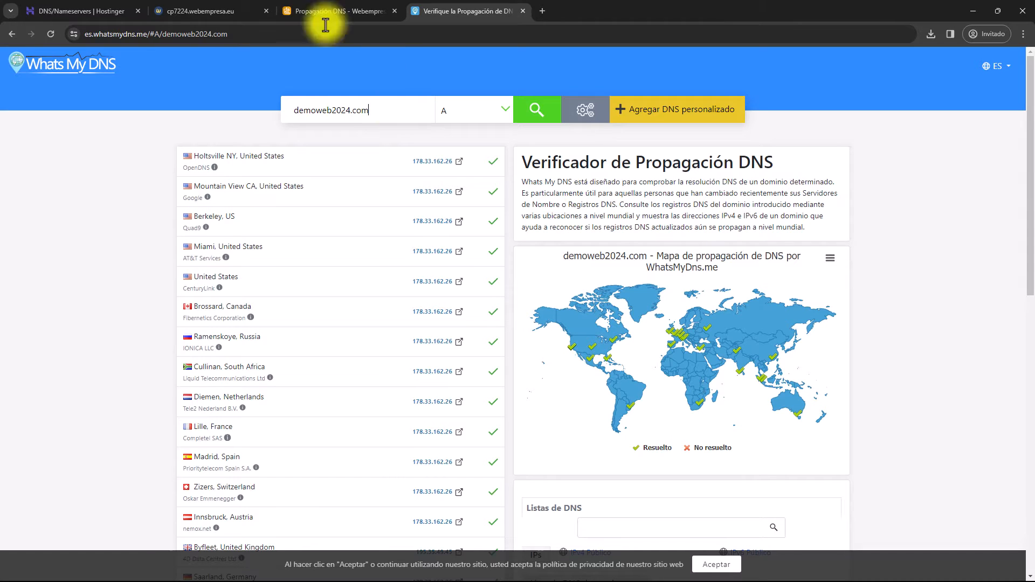
{"action": "left_click", "coordinate": [214, 14]}
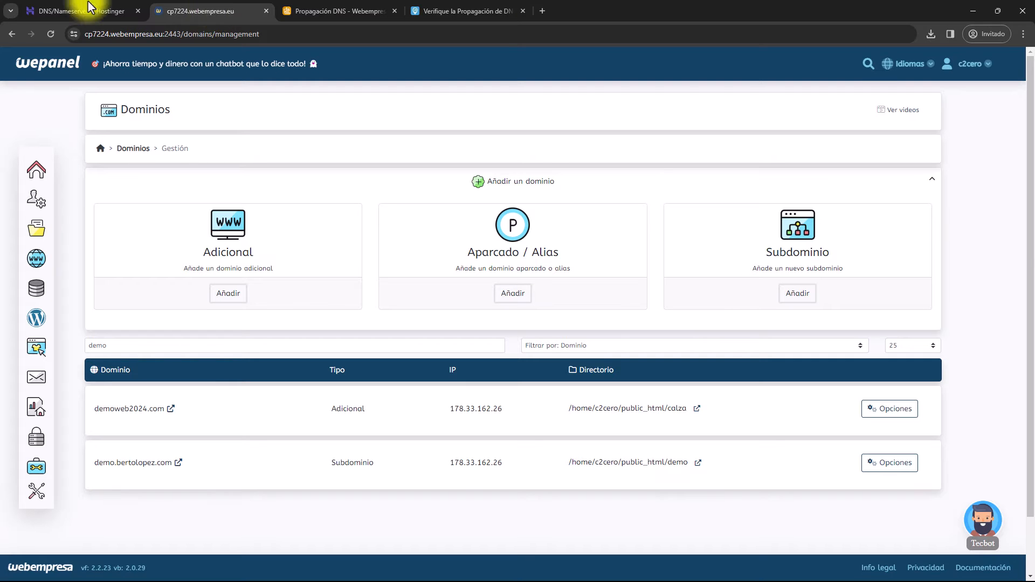
Step: From the home dashboard's security tools, list the SSL certificates of all domains
{"action": "left_click", "coordinate": [36, 171]}
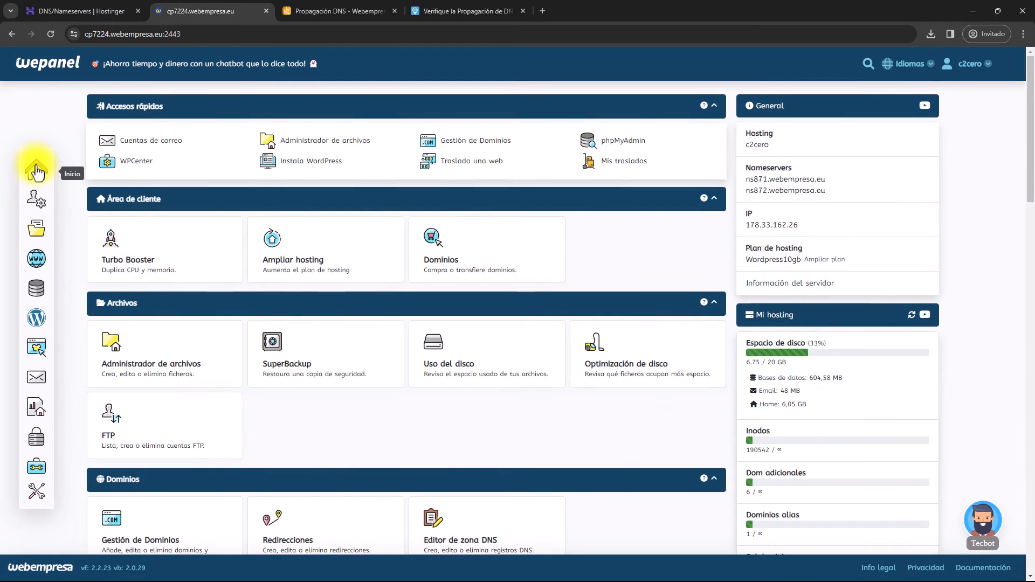
{"action": "left_click", "coordinate": [38, 441]}
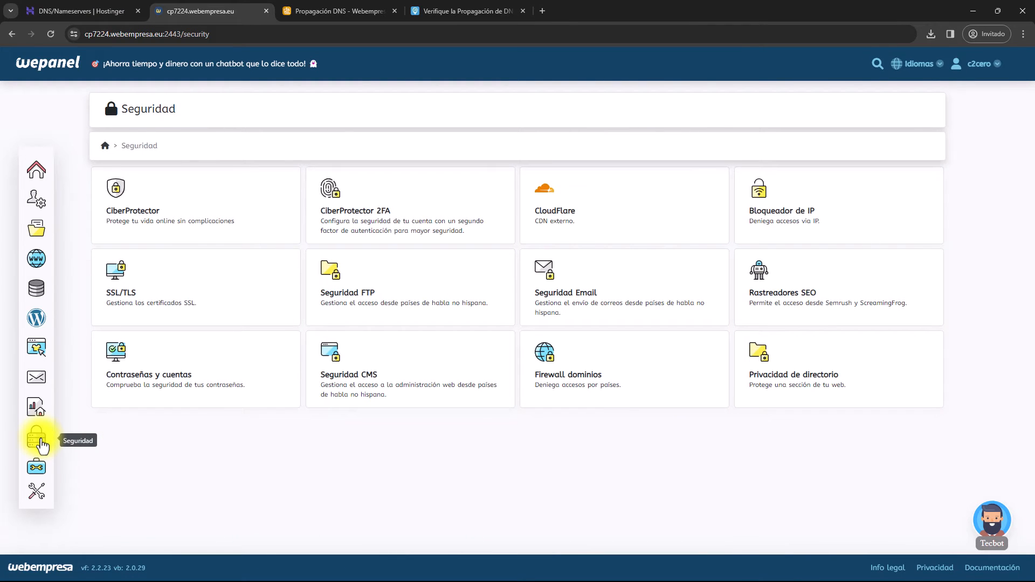
{"action": "left_click", "coordinate": [173, 278]}
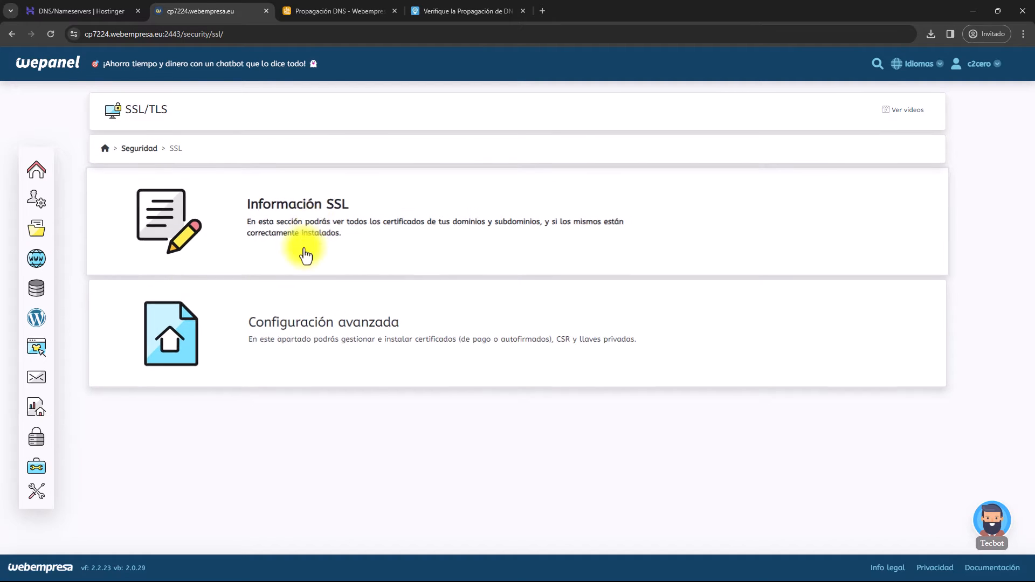
{"action": "left_click", "coordinate": [309, 228]}
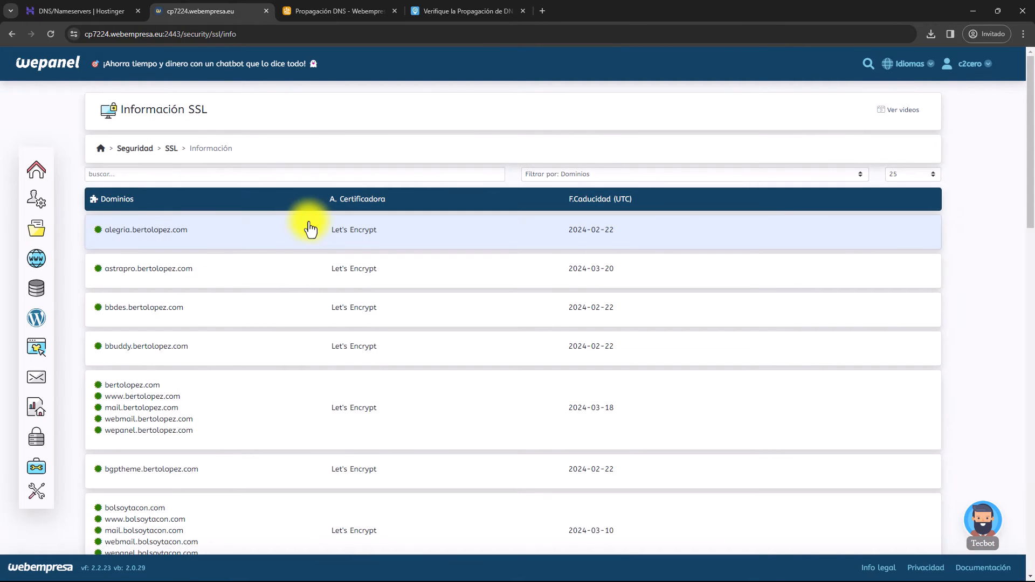
Step: Review the SSL list showing demoweb2024.com's Let's Encrypt certificate dated 2024-04-20, then return home
{"action": "scroll", "coordinate": [311, 229], "scroll_direction": "down", "scroll_amount": 5}
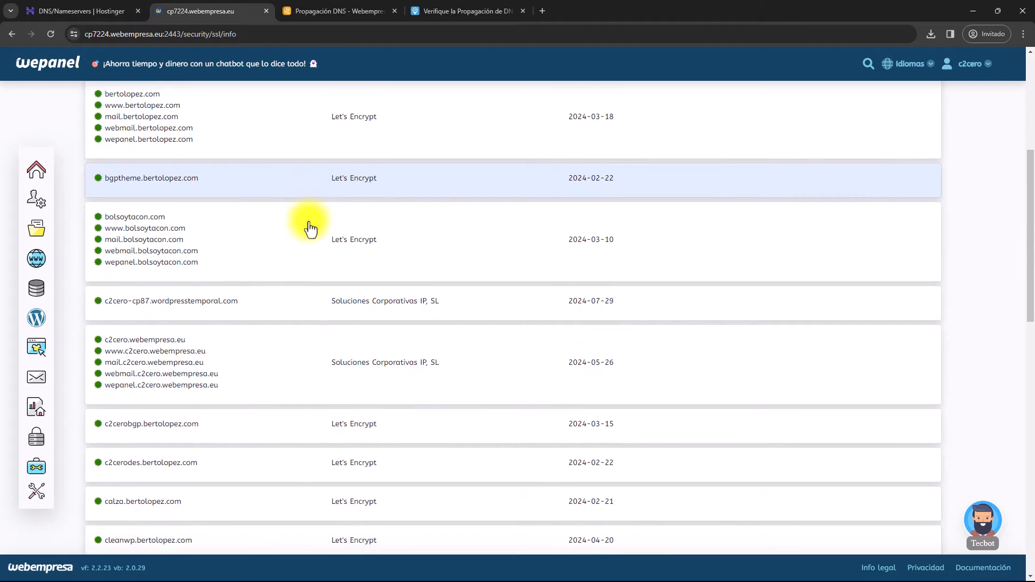
{"action": "scroll", "coordinate": [310, 229], "scroll_direction": "down", "scroll_amount": 6}
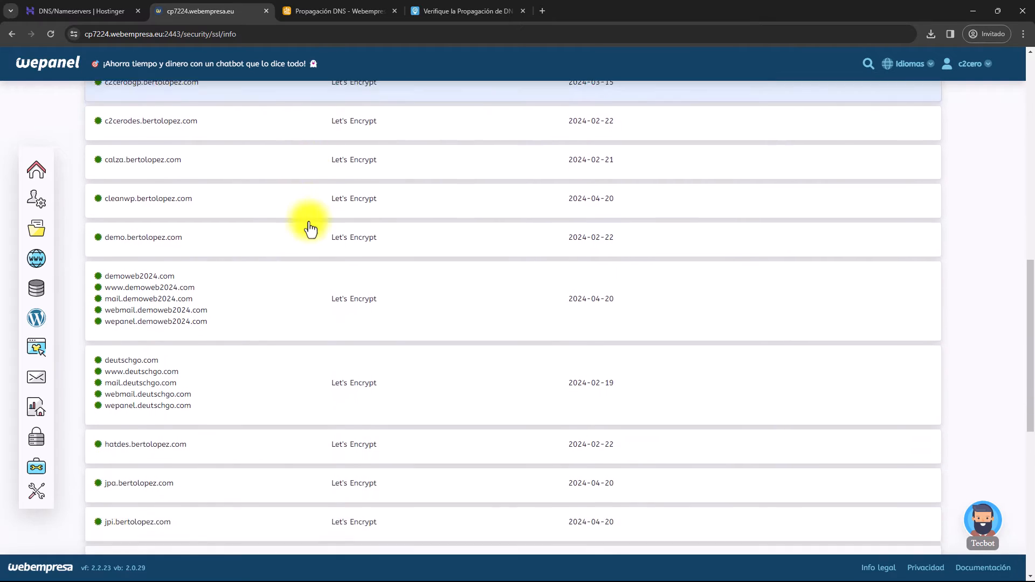
{"action": "scroll", "coordinate": [310, 229], "scroll_direction": "down", "scroll_amount": 1}
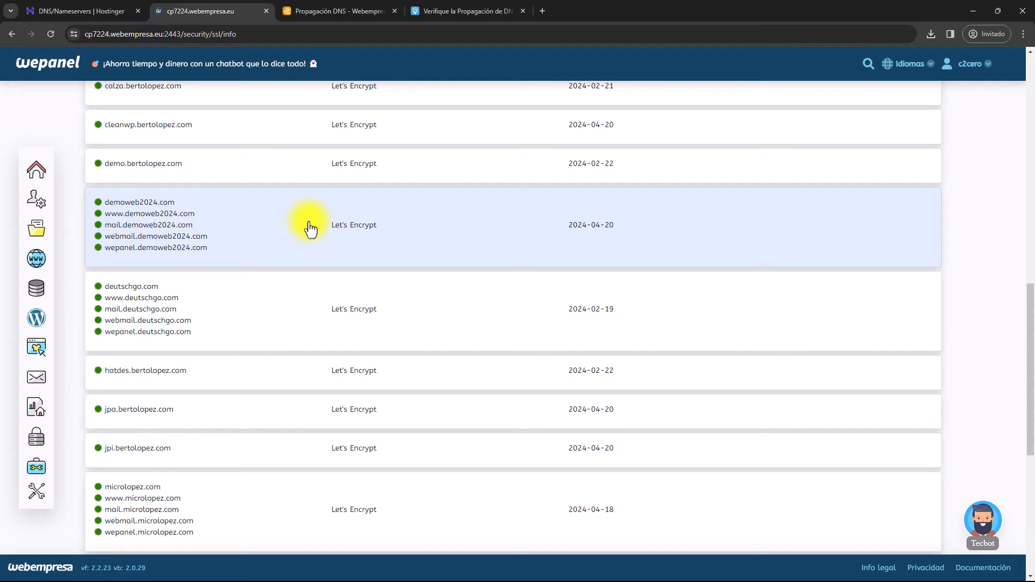
{"action": "scroll", "coordinate": [311, 229], "scroll_direction": "down", "scroll_amount": 5}
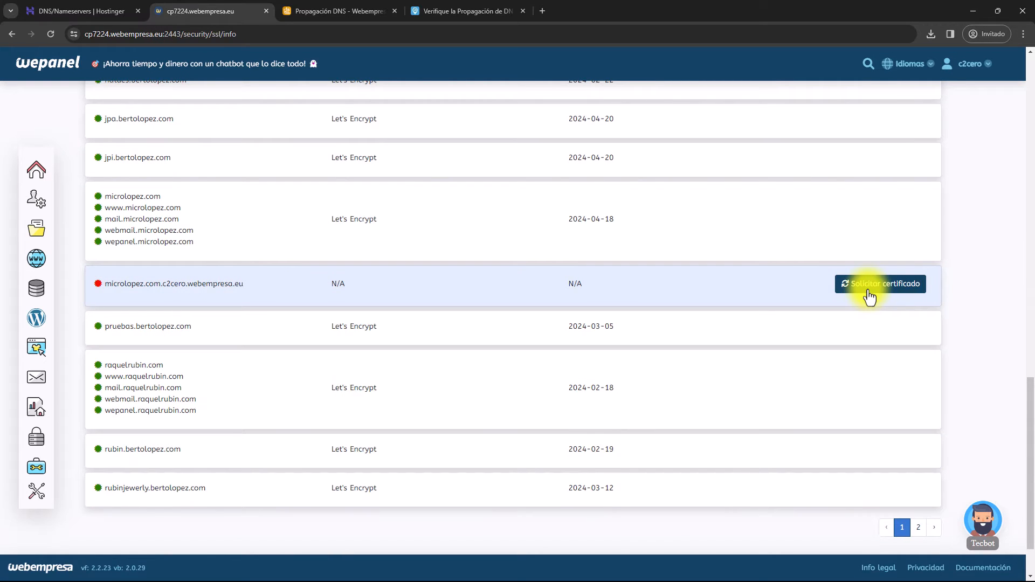
{"action": "scroll", "coordinate": [330, 280], "scroll_direction": "up", "scroll_amount": 10}
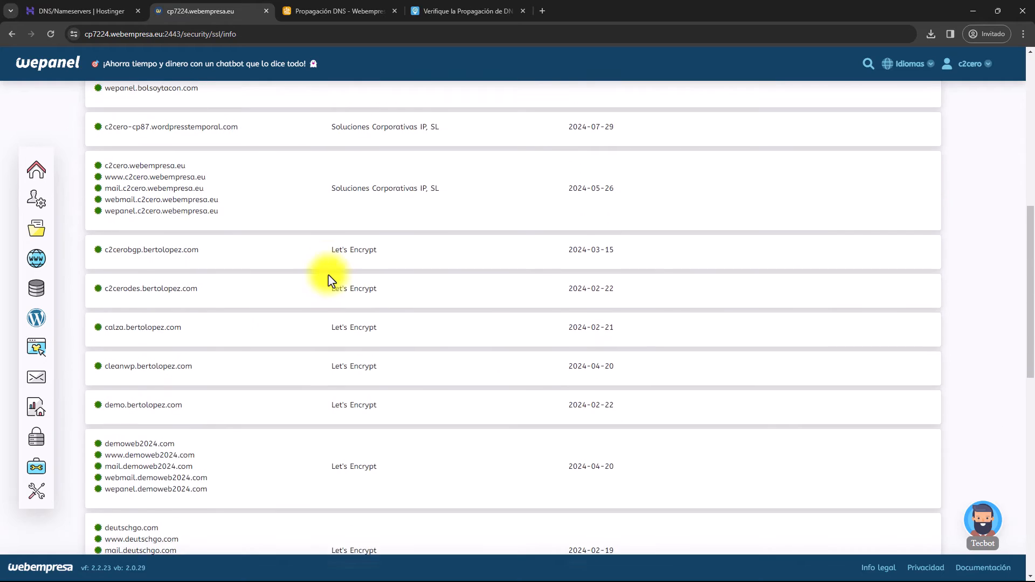
{"action": "scroll", "coordinate": [330, 280], "scroll_direction": "up", "scroll_amount": 1}
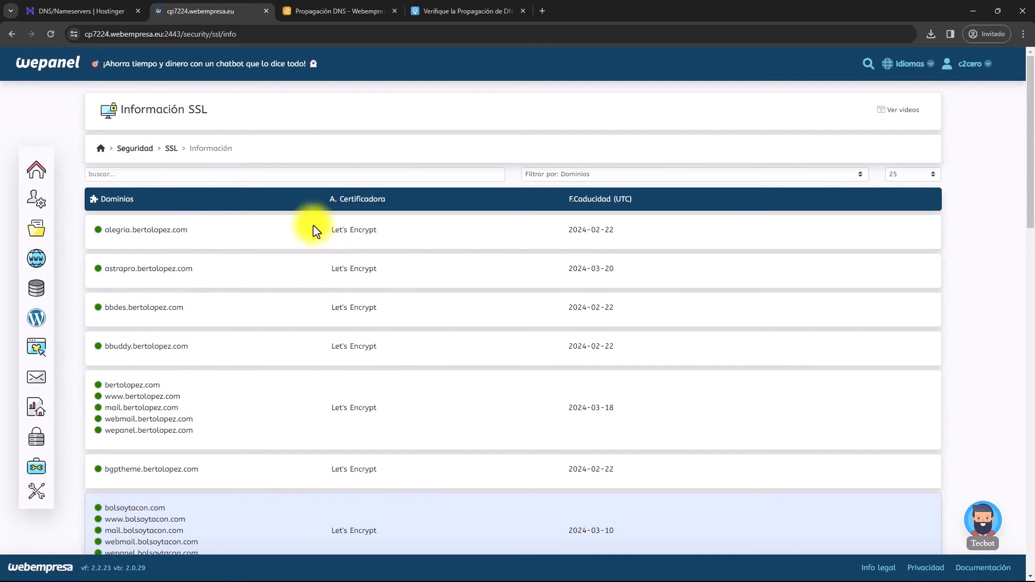
{"action": "left_click", "coordinate": [37, 179]}
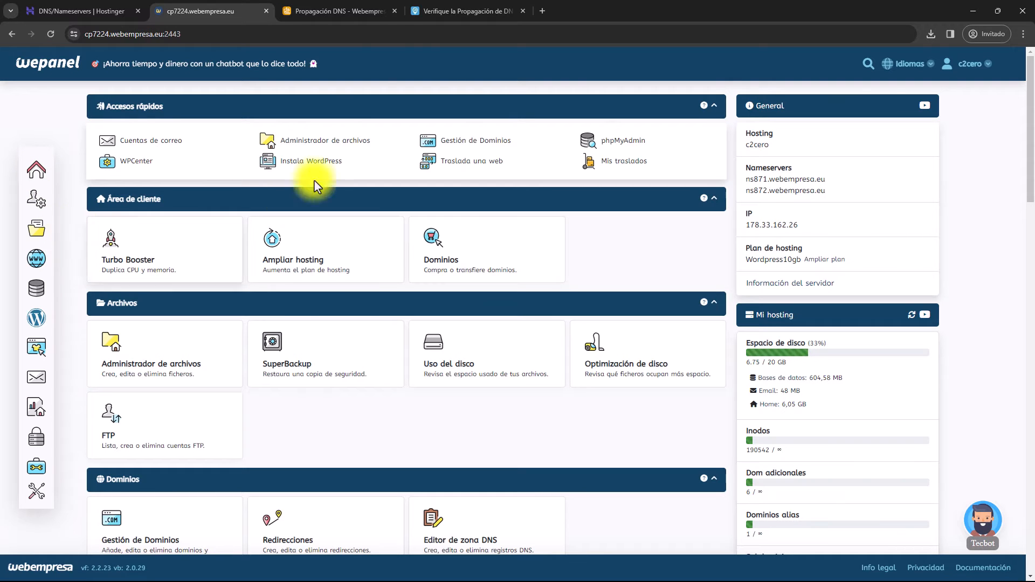
Step: Close the WhatsMyDNS check and review demoweb2024.com's nameserver propagation in wetools Propagación DNS
{"action": "left_click", "coordinate": [470, 8]}
{"action": "left_click", "coordinate": [525, 10]}
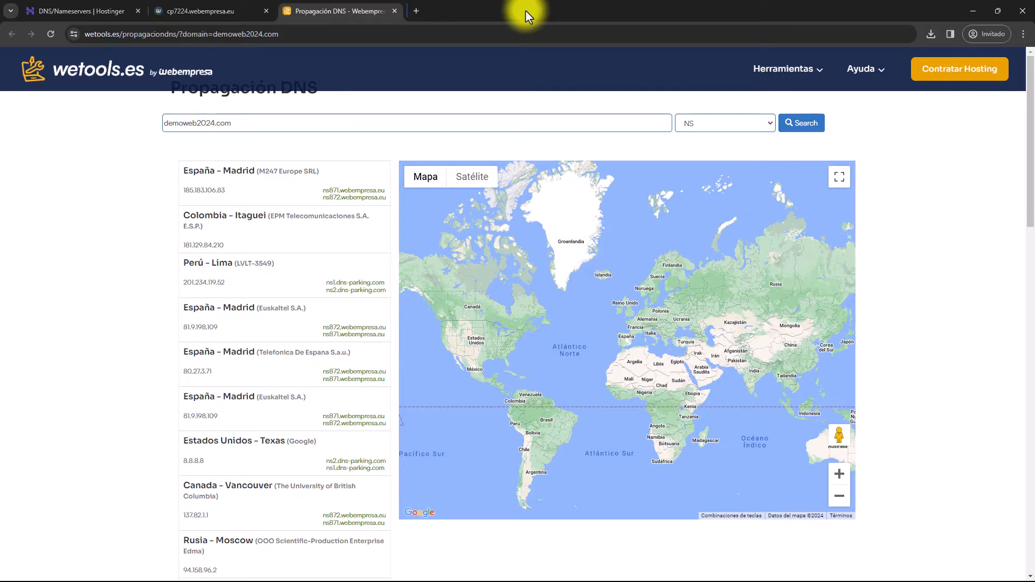
{"action": "left_click", "coordinate": [806, 132]}
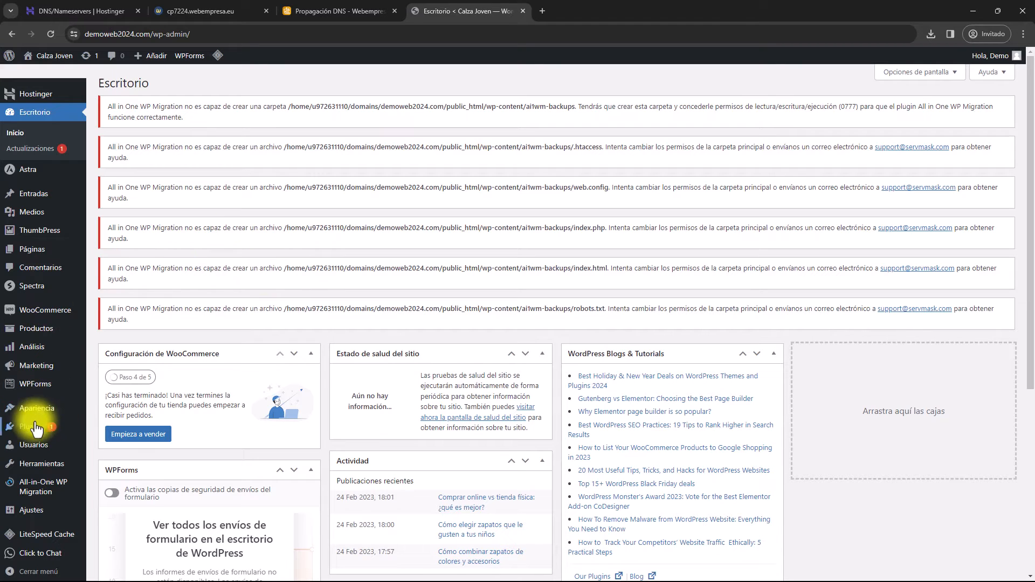
Step: Deactivate the All-in-One WP Migration, Hostinger and LiteSpeed Cache plugins
{"action": "left_click", "coordinate": [33, 428]}
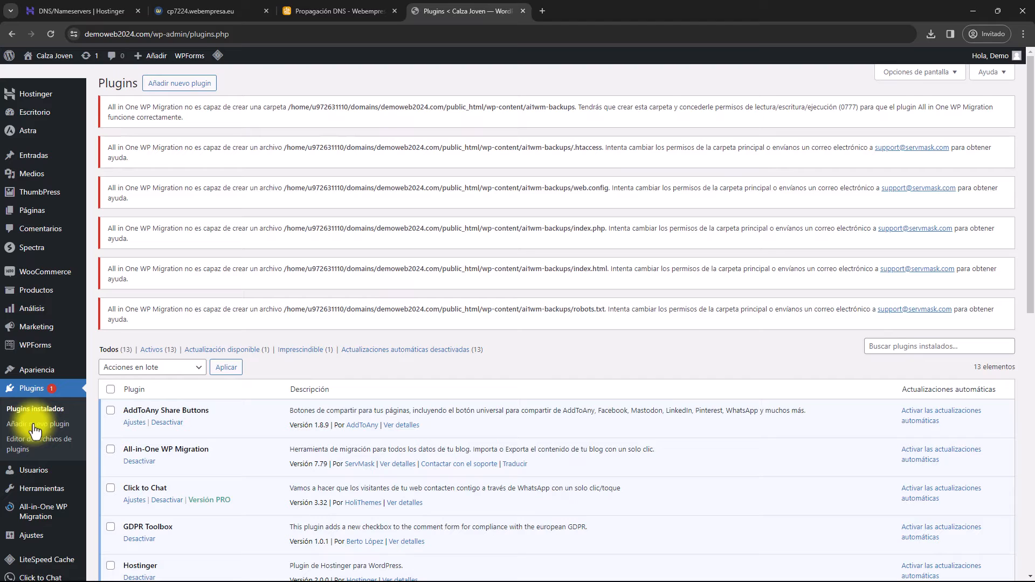
{"action": "scroll", "coordinate": [231, 469], "scroll_direction": "down", "scroll_amount": 4}
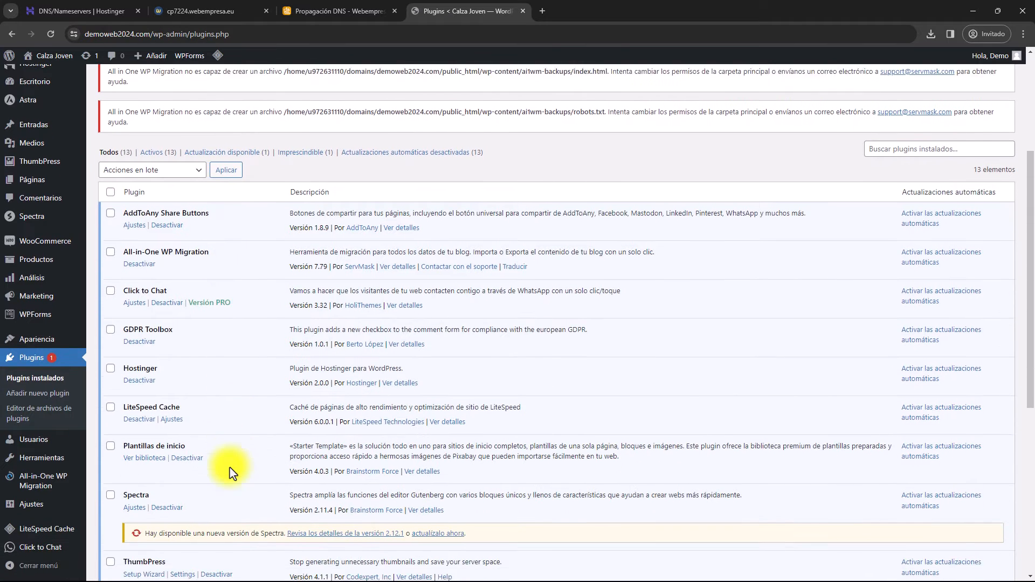
{"action": "left_click", "coordinate": [133, 241]}
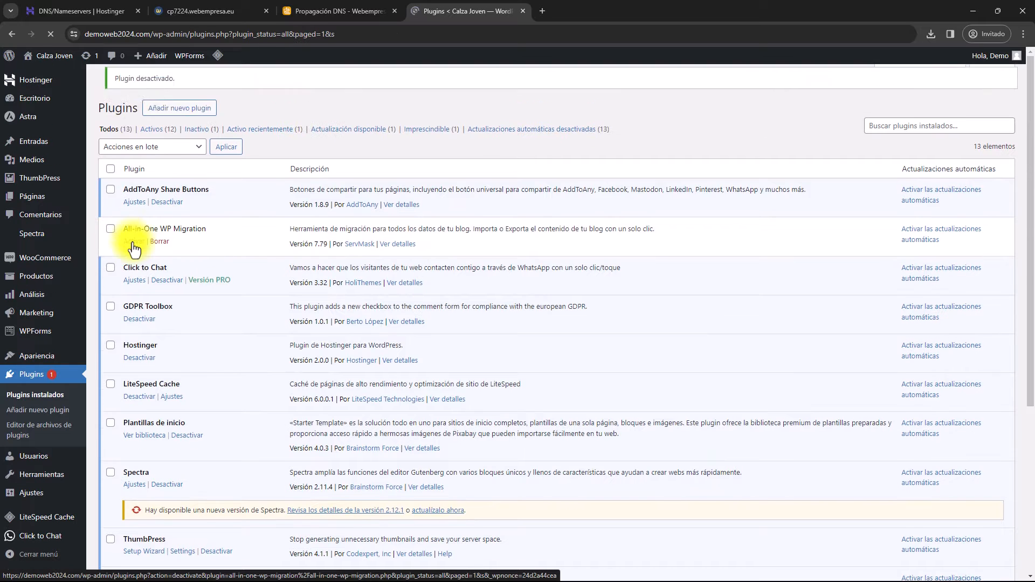
{"action": "scroll", "coordinate": [131, 259], "scroll_direction": "down", "scroll_amount": 1}
{"action": "left_click", "coordinate": [137, 290]}
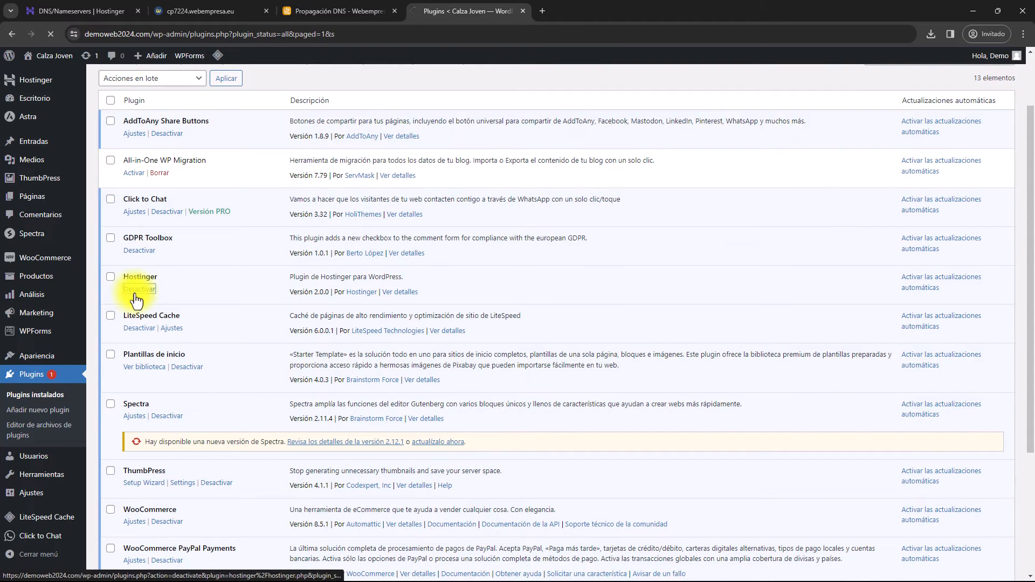
{"action": "scroll", "coordinate": [135, 298], "scroll_direction": "down", "scroll_amount": 1}
{"action": "scroll", "coordinate": [135, 299], "scroll_direction": "down", "scroll_amount": 1}
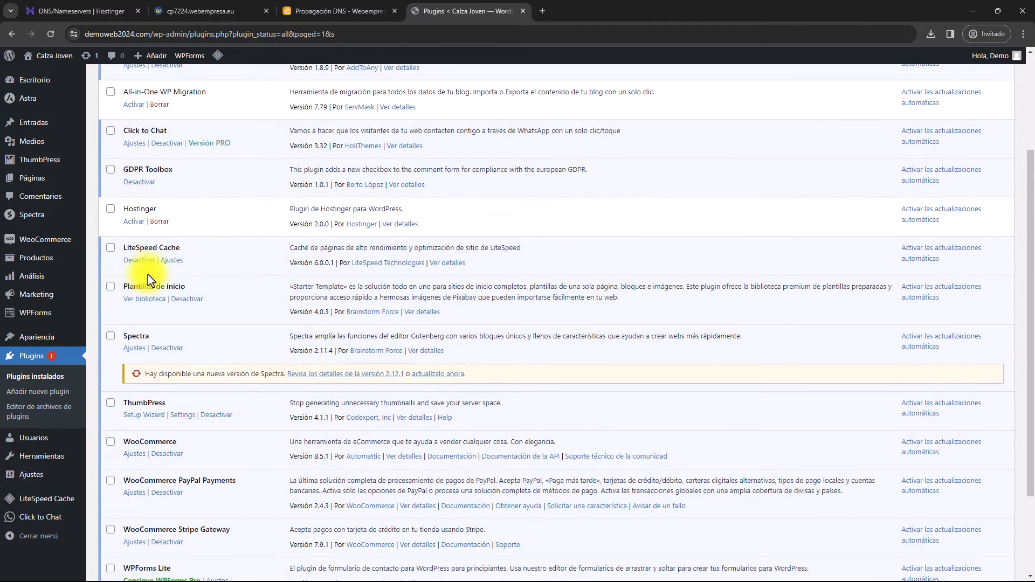
{"action": "left_click", "coordinate": [140, 260]}
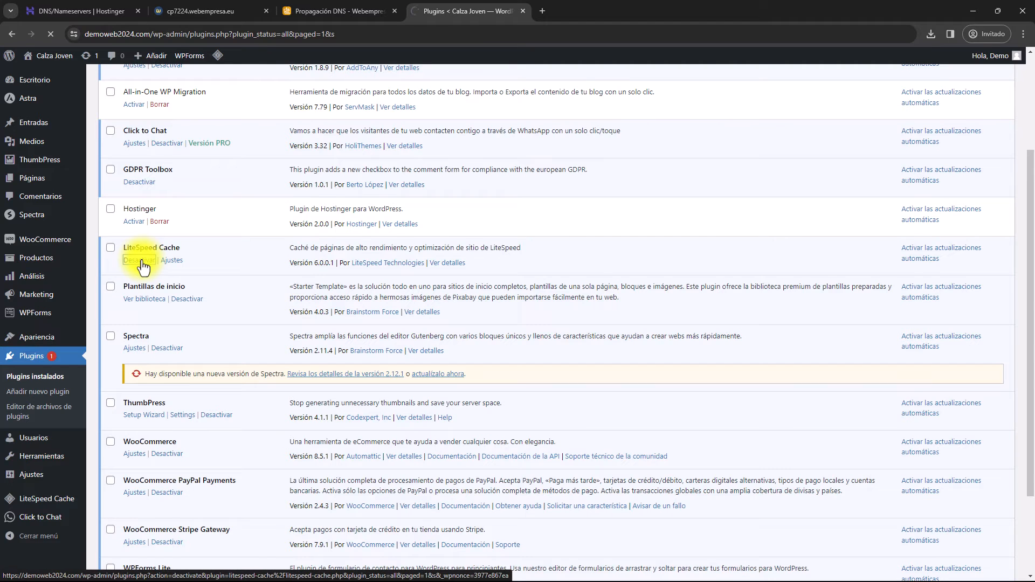
Step: Bulk-delete those three deactivated plugins, leaving 10 installed
{"action": "left_click", "coordinate": [111, 237]}
{"action": "left_click", "coordinate": [111, 354]}
{"action": "left_click", "coordinate": [111, 393]}
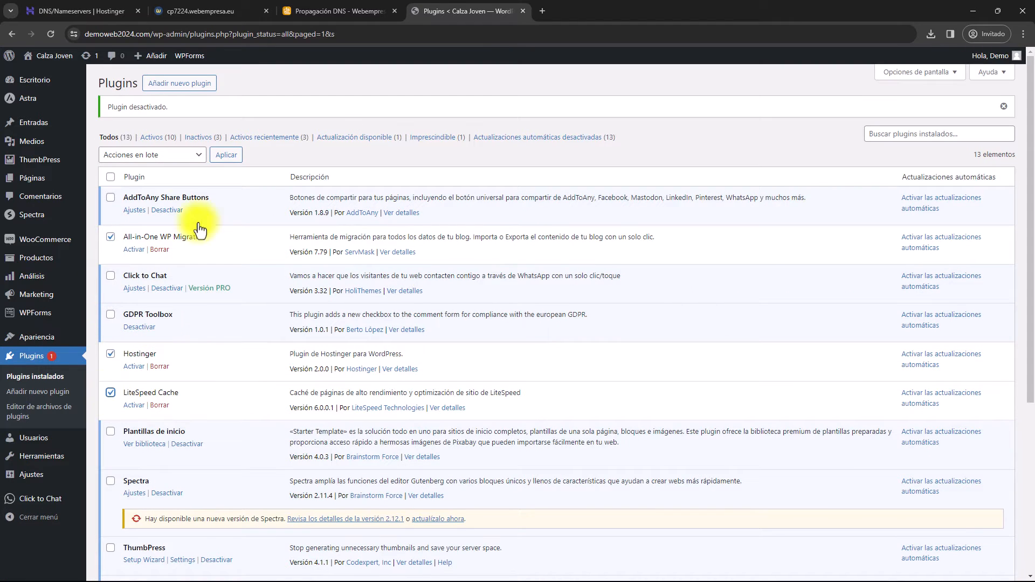
{"action": "left_click", "coordinate": [152, 154]}
{"action": "left_click", "coordinate": [138, 205]}
{"action": "left_click", "coordinate": [230, 158]}
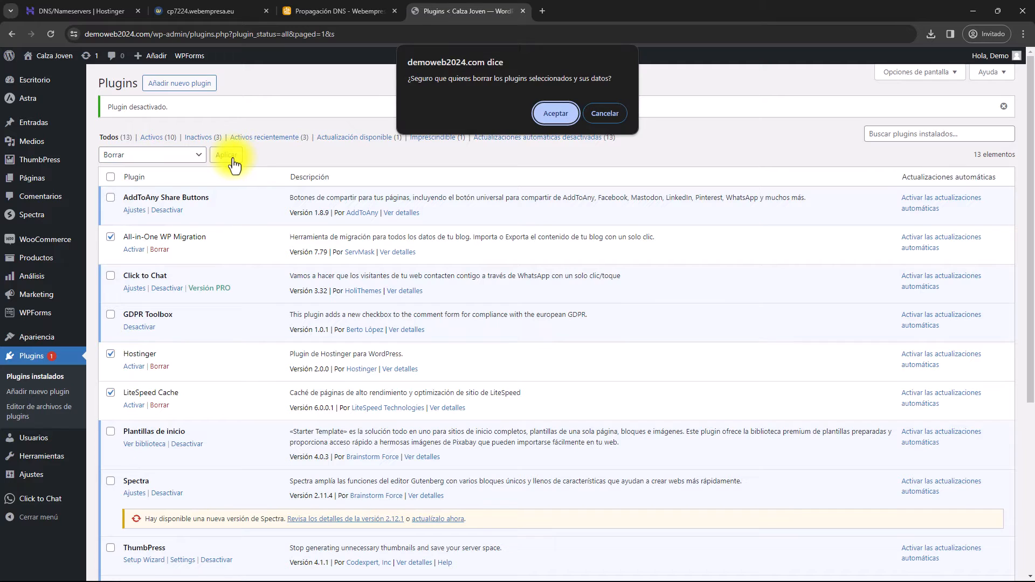
{"action": "left_click", "coordinate": [569, 115]}
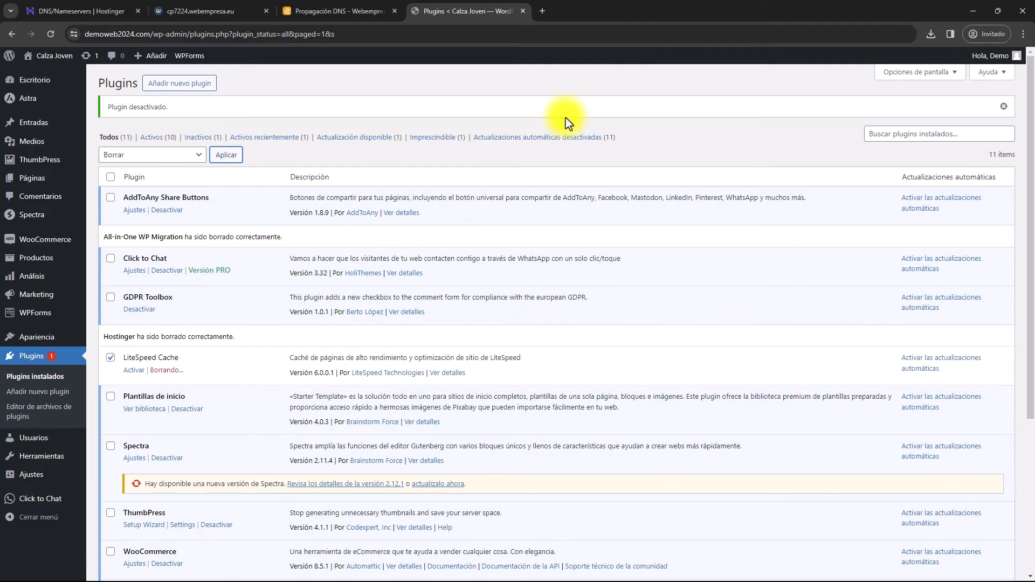
Step: Re-save the permalink settings with the post-name structure, then return to the admin dashboard
{"action": "mouse_move", "coordinate": [32, 474]}
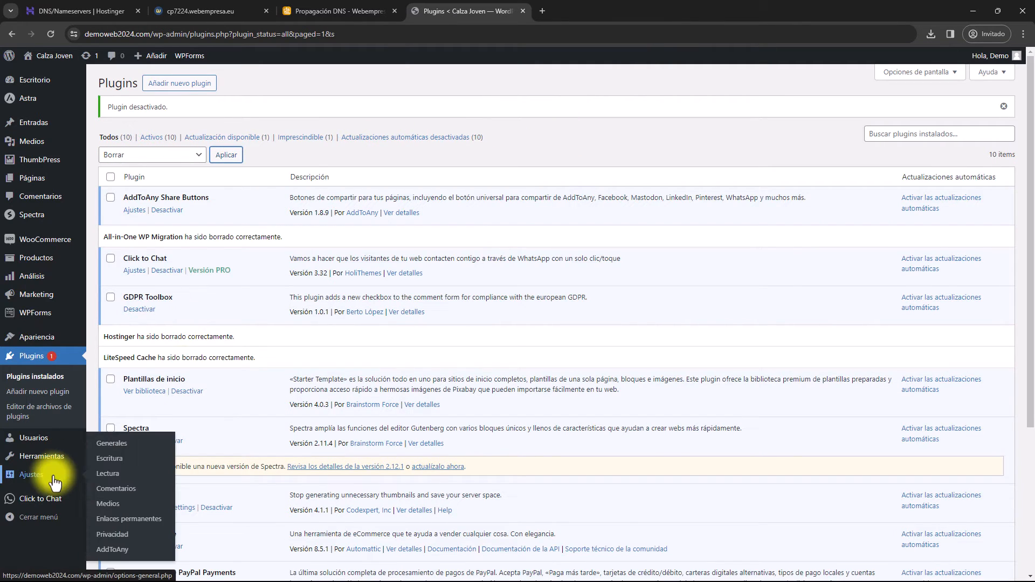
{"action": "left_click", "coordinate": [141, 521]}
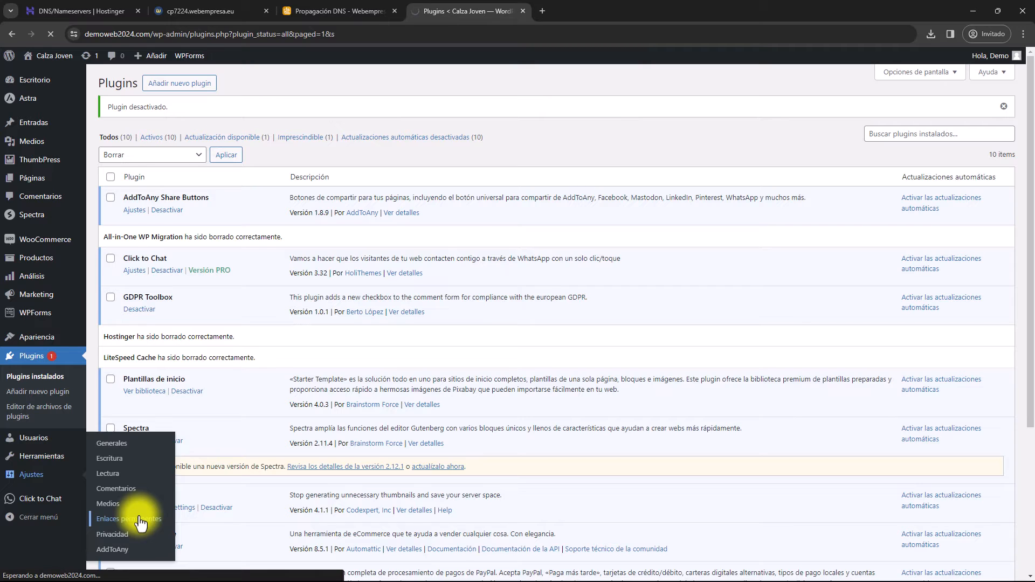
{"action": "scroll", "coordinate": [141, 522], "scroll_direction": "down", "scroll_amount": 6}
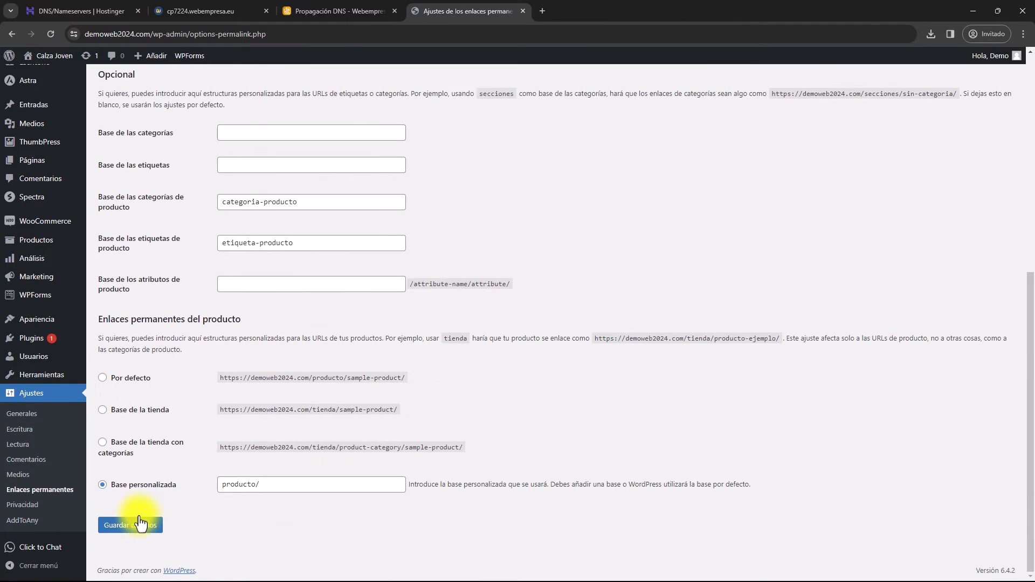
{"action": "left_click", "coordinate": [138, 527]}
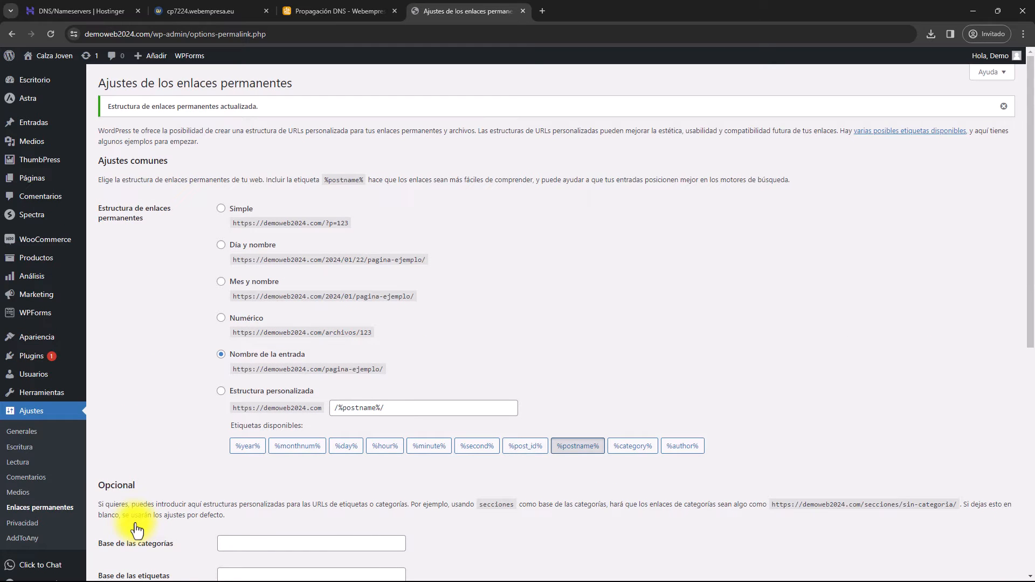
{"action": "left_click", "coordinate": [28, 85]}
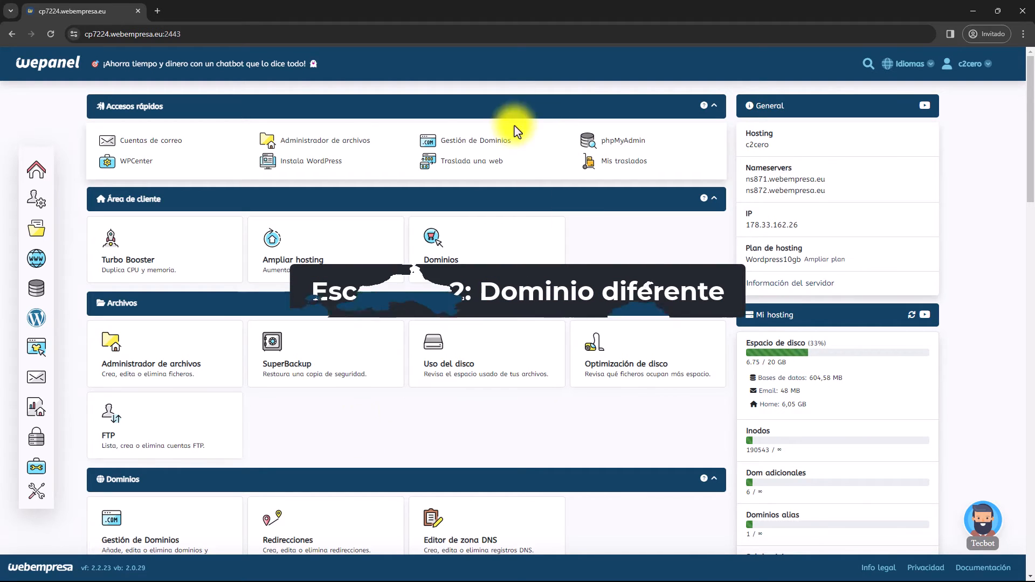
Step: Filter the domain list by 'demo' and then 'ca' to inspect the demo and calza subdomains
{"action": "left_click", "coordinate": [485, 141]}
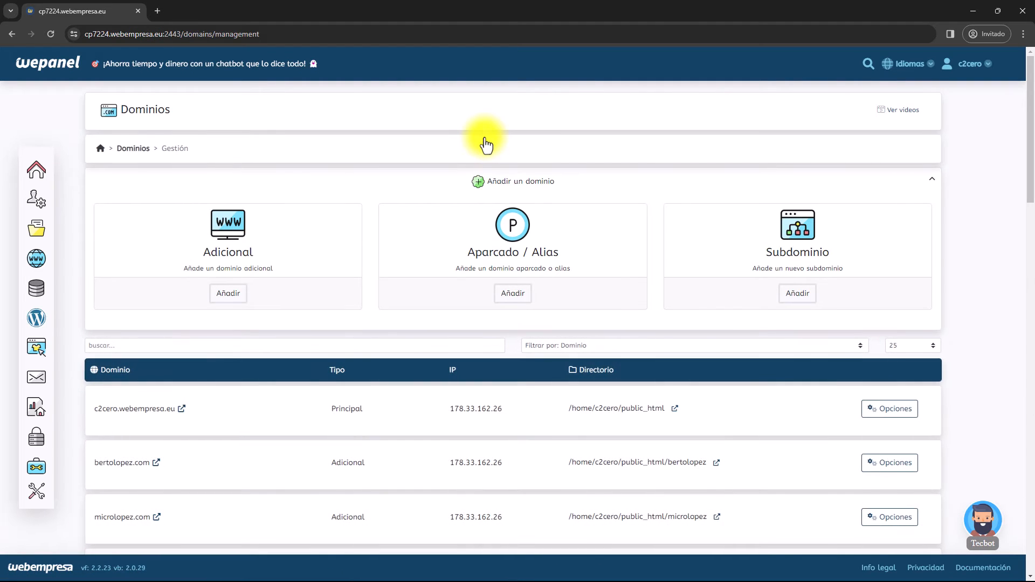
{"action": "left_click", "coordinate": [141, 345]}
{"action": "type", "text": "demo"}
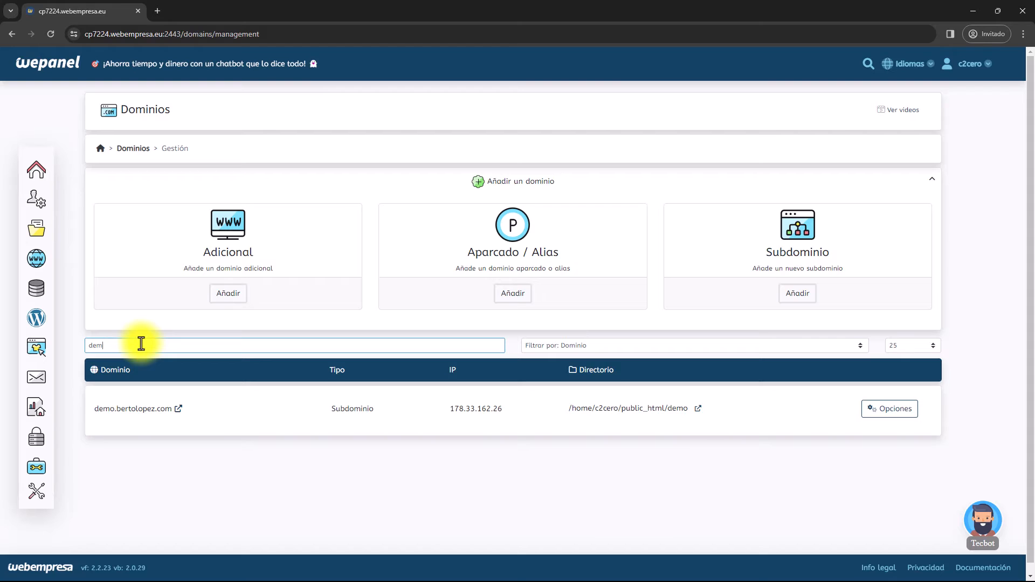
{"action": "key", "text": "BackSpace"}
{"action": "key", "text": "BackSpace"}
{"action": "key", "text": "BackSpace"}
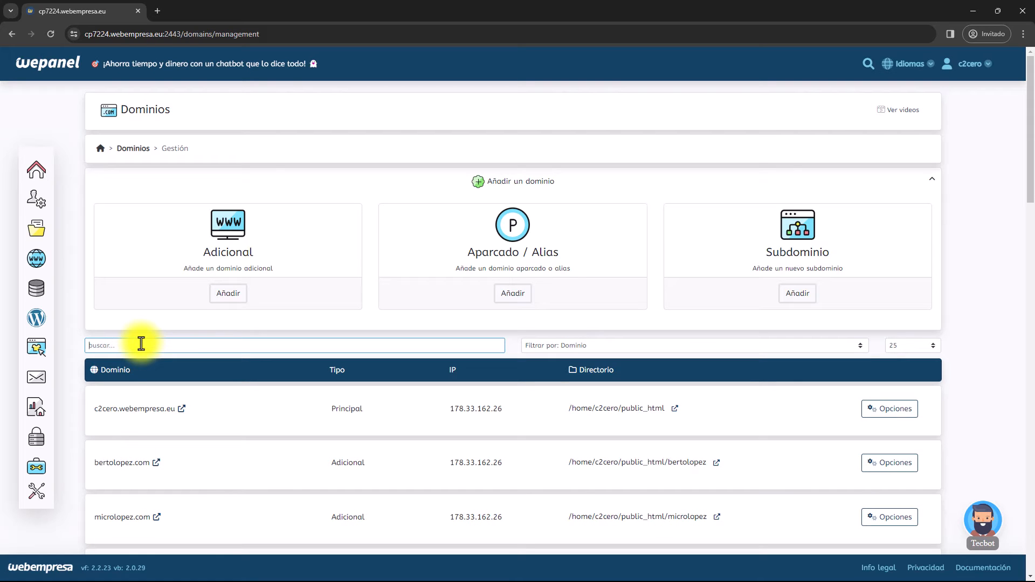
{"action": "type", "text": "ca"}
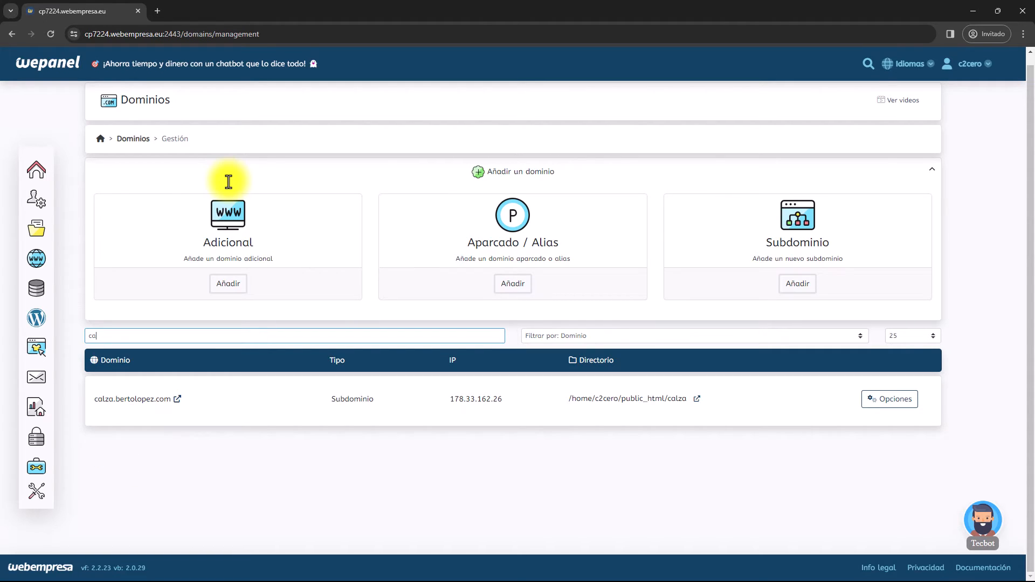
{"action": "key", "text": "BackSpace"}
{"action": "key", "text": "BackSpace"}
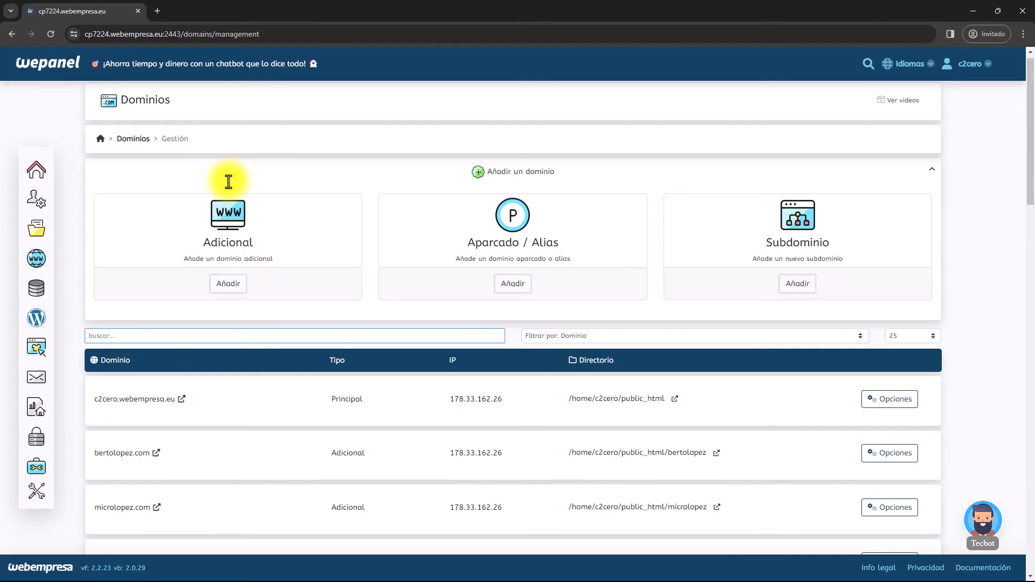
Step: Load calza.bertolopez.com in a new tab, confirm the Calza Joven store appears, then close it
{"action": "left_click", "coordinate": [159, 10]}
{"action": "type", "text": "cal"}
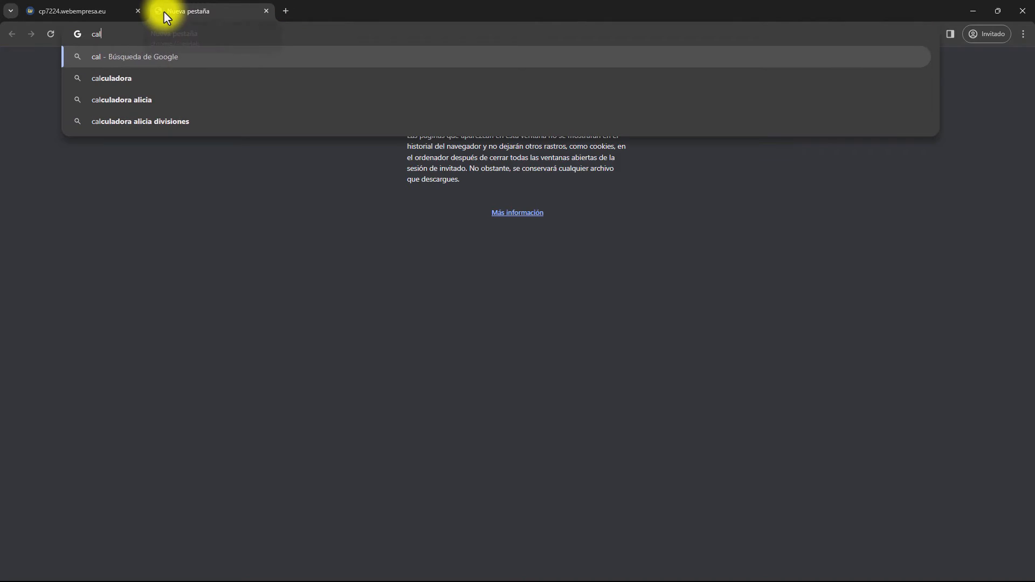
{"action": "type", "text": "za.bertolopez.com"}
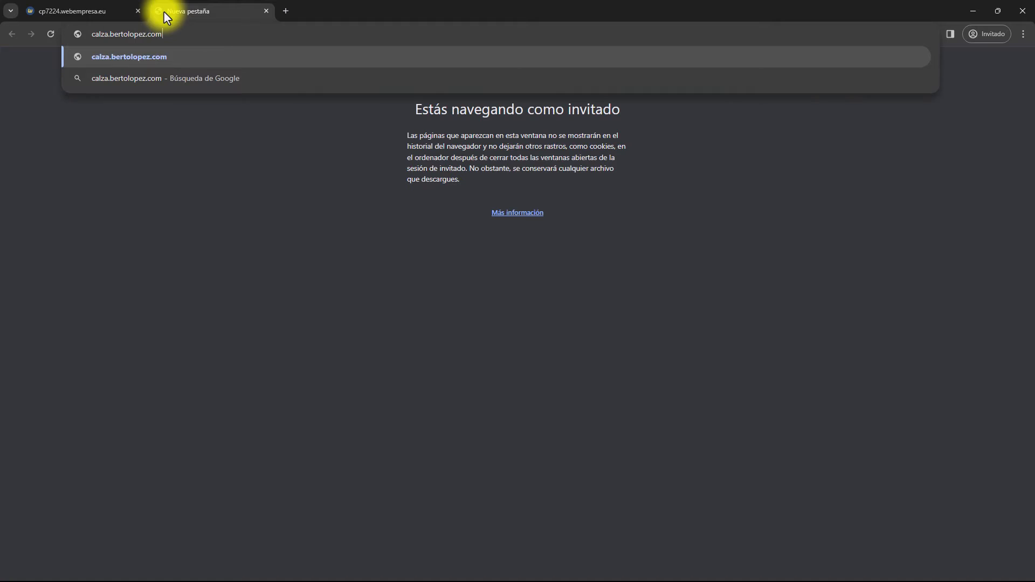
{"action": "key", "text": "Return"}
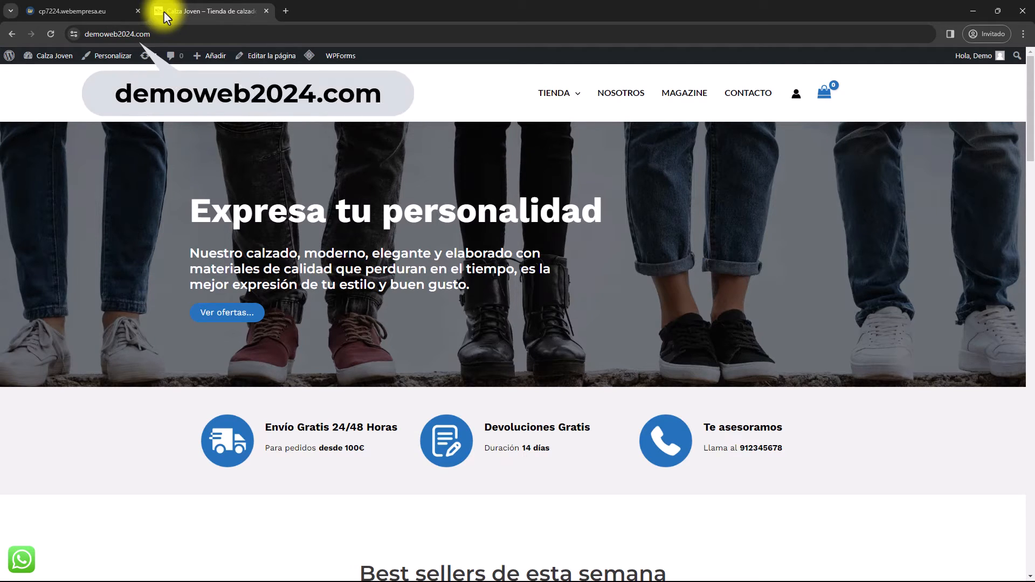
{"action": "left_click", "coordinate": [267, 12]}
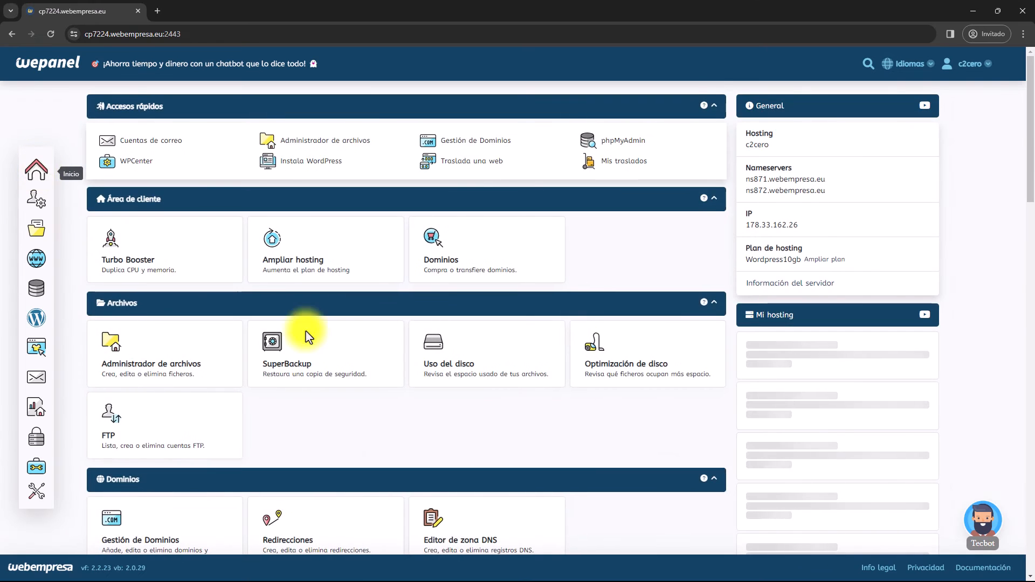
Step: Open the wp_options table of the c2cero_calza database in phpMyAdmin
{"action": "left_click", "coordinate": [607, 141]}
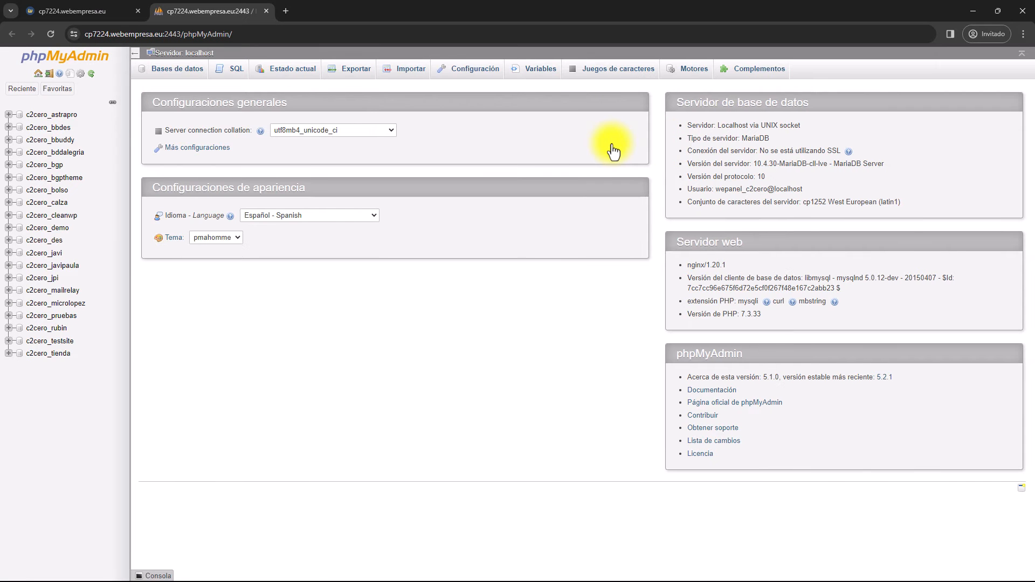
{"action": "left_click", "coordinate": [48, 203]}
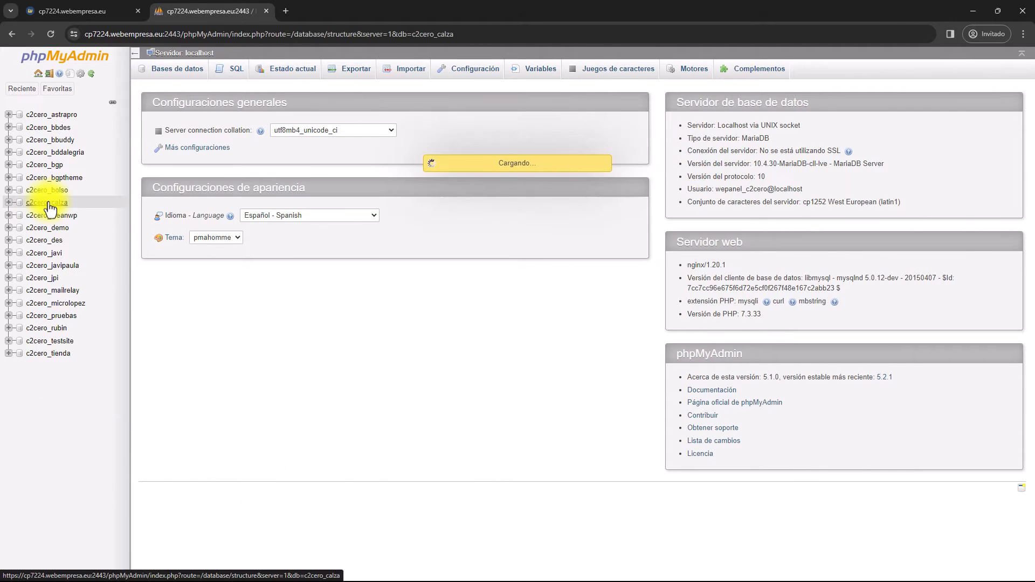
{"action": "left_click", "coordinate": [56, 277]}
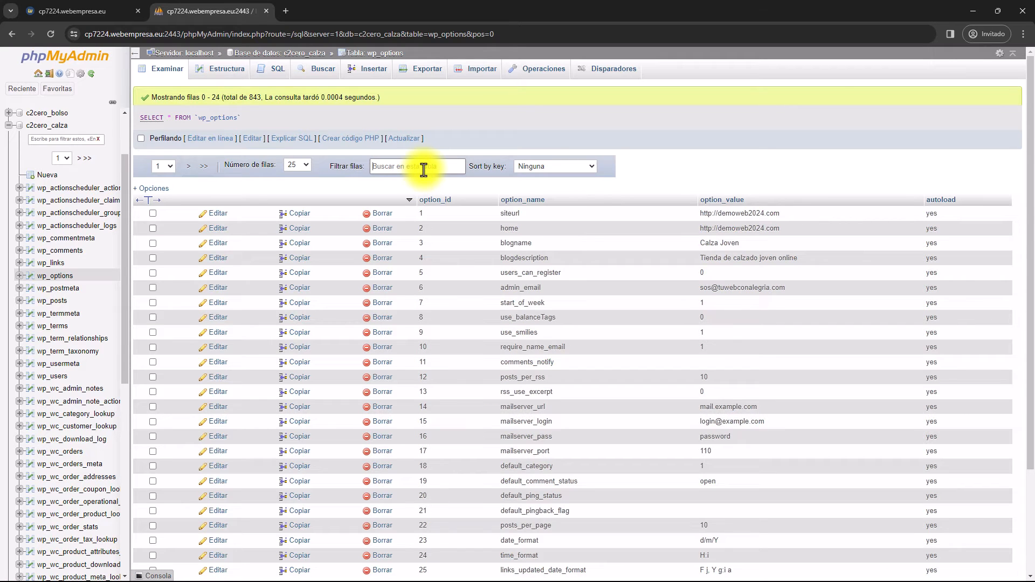
{"action": "type", "text": "site"}
{"action": "key", "text": "BackSpace"}
{"action": "key", "text": "BackSpace"}
{"action": "key", "text": "BackSpace"}
{"action": "key", "text": "BackSpace"}
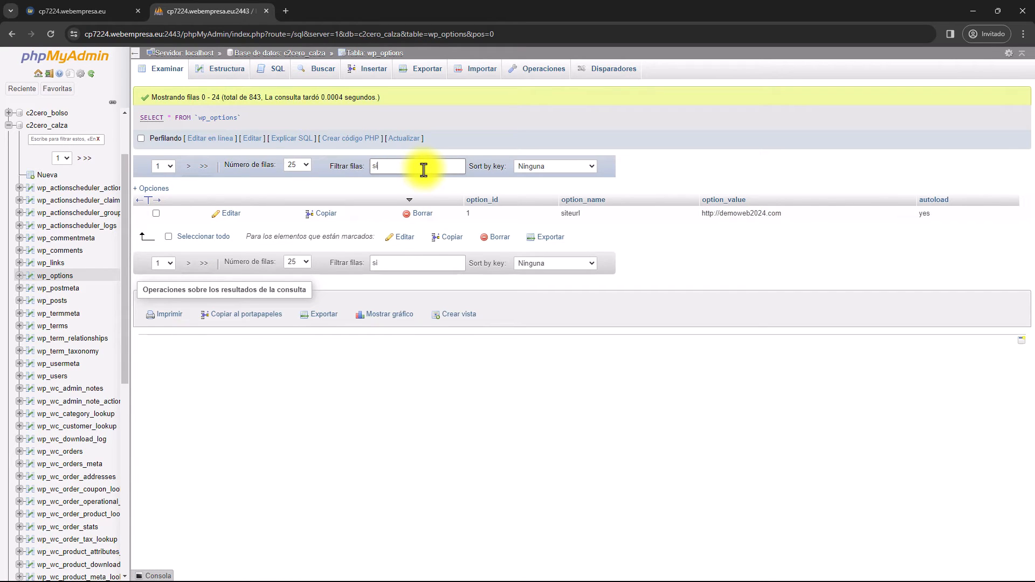
{"action": "double_click", "coordinate": [803, 214]}
{"action": "key", "text": "Home"}
{"action": "key", "text": "Right"}
{"action": "key", "text": "Right"}
{"action": "key", "text": "Right"}
{"action": "key", "text": "Right"}
{"action": "type", "text": "s"}
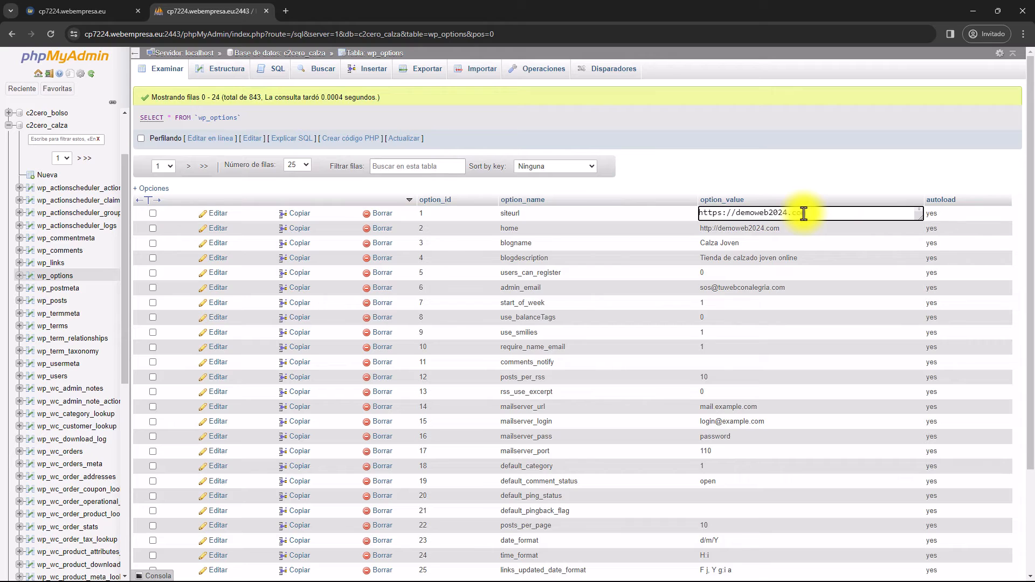
{"action": "key", "text": "Right"}
{"action": "key", "text": "Right"}
{"action": "key", "text": "Right"}
{"action": "key", "text": "Delete"}
{"action": "key", "text": "Delete"}
{"action": "key", "text": "Delete"}
{"action": "key", "text": "Delete"}
{"action": "key", "text": "Delete"}
{"action": "key", "text": "Delete"}
{"action": "key", "text": "Delete"}
{"action": "key", "text": "Delete"}
{"action": "key", "text": "Delete"}
{"action": "key", "text": "Delete"}
{"action": "key", "text": "Delete"}
{"action": "type", "text": "calza.bertolopez"}
{"action": "key", "text": "Return"}
{"action": "double_click", "coordinate": [805, 268]}
{"action": "key", "text": "Home"}
{"action": "key", "text": "Right"}
{"action": "key", "text": "Right"}
{"action": "key", "text": "Right"}
{"action": "key", "text": "Right"}
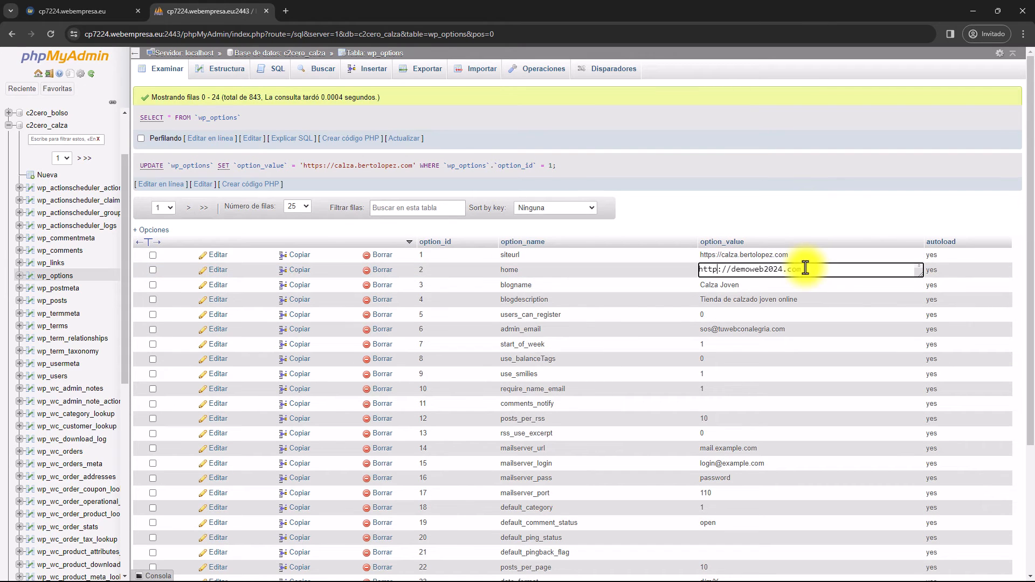
{"action": "type", "text": "s"}
{"action": "key", "text": "Right"}
{"action": "key", "text": "Right"}
{"action": "key", "text": "Right"}
{"action": "key", "text": "Delete"}
{"action": "key", "text": "Delete"}
{"action": "key", "text": "Delete"}
{"action": "key", "text": "Delete"}
{"action": "key", "text": "Delete"}
{"action": "key", "text": "Delete"}
{"action": "key", "text": "Delete"}
{"action": "key", "text": "Delete"}
{"action": "key", "text": "Delete"}
{"action": "key", "text": "Delete"}
{"action": "key", "text": "Delete"}
{"action": "type", "text": "calza.bertolopez"}
{"action": "key", "text": "Return"}
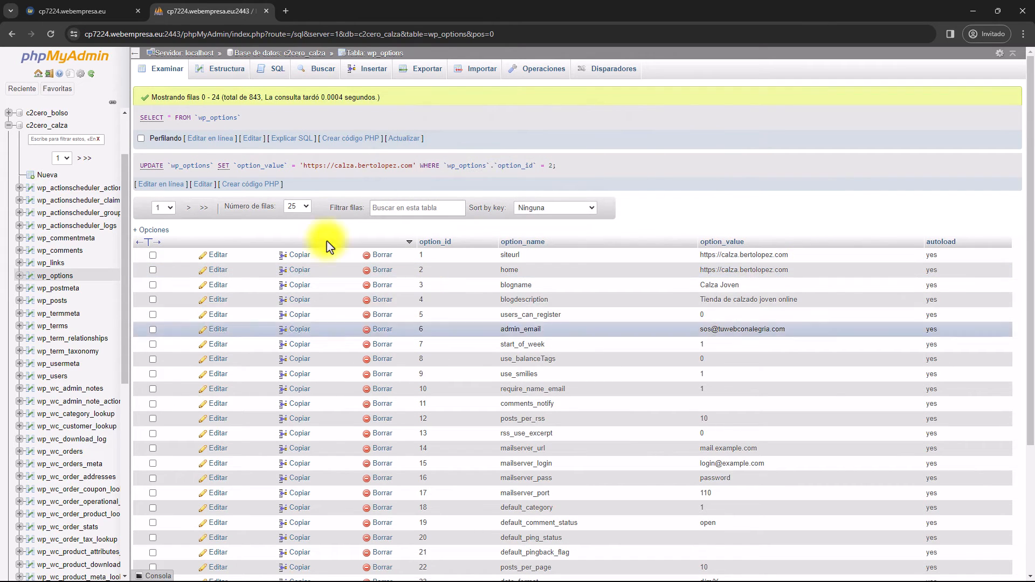
{"action": "left_click", "coordinate": [286, 11]}
Step: Load calza.bertolopez.com in the new tab, then minimize both Chrome and Firefox
{"action": "type", "text": "calza.bertolopez.com"}
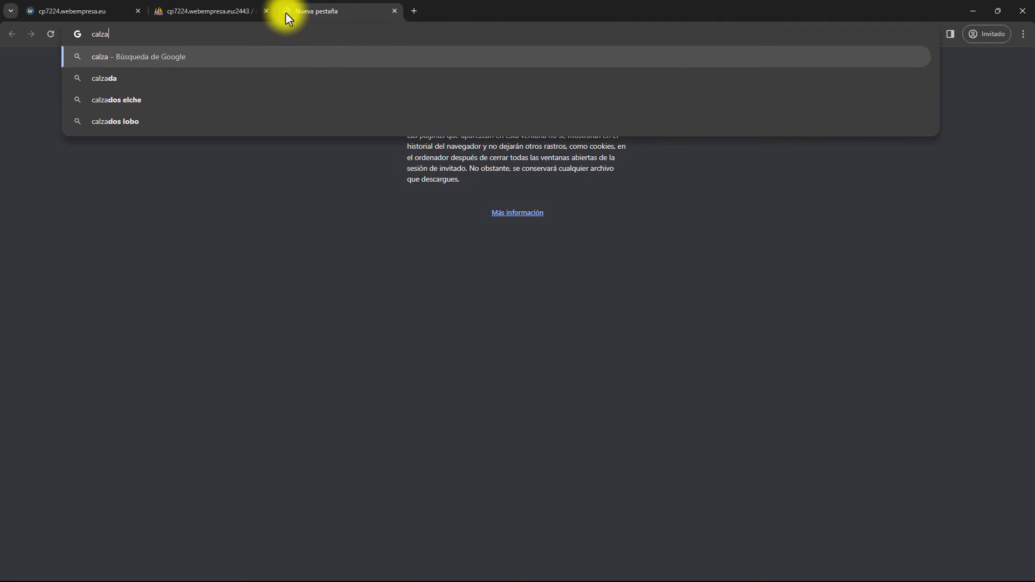
{"action": "key", "text": "Return"}
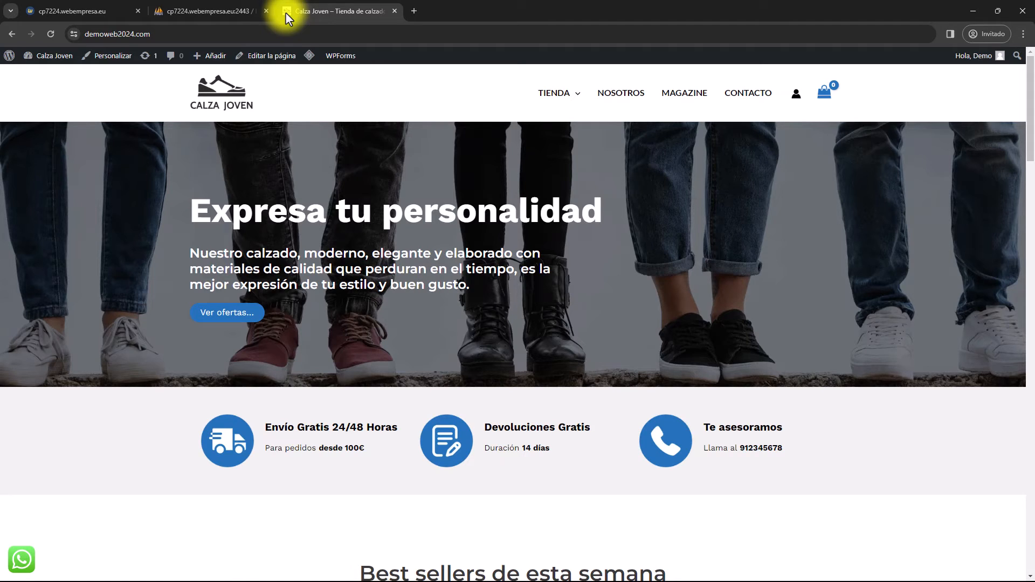
{"action": "left_click", "coordinate": [973, 11]}
{"action": "left_click", "coordinate": [973, 12]}
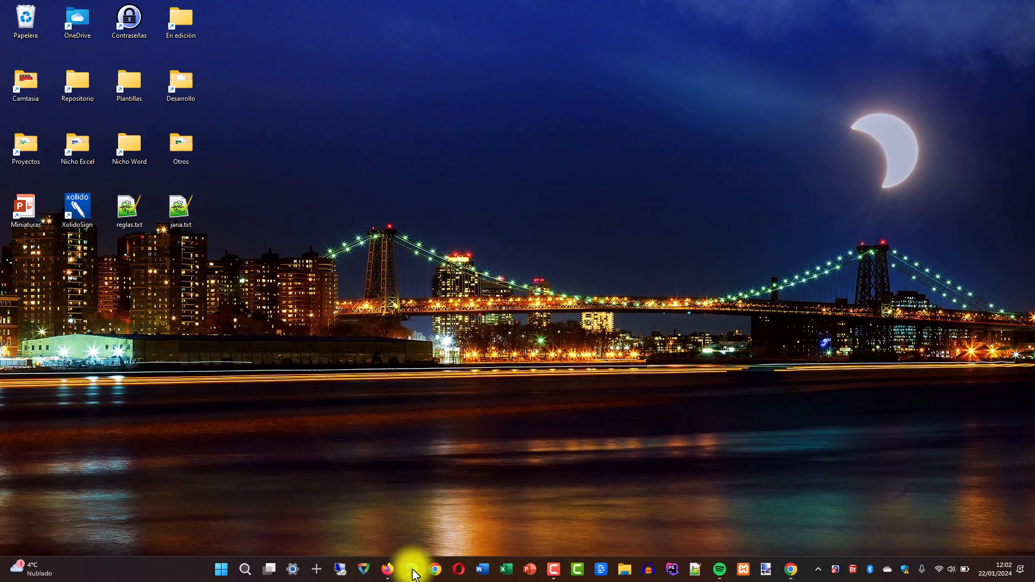
Step: Launch Microsoft Edge and load calza.bertolopez.com to view the Calza Joven store
{"action": "left_click", "coordinate": [411, 574]}
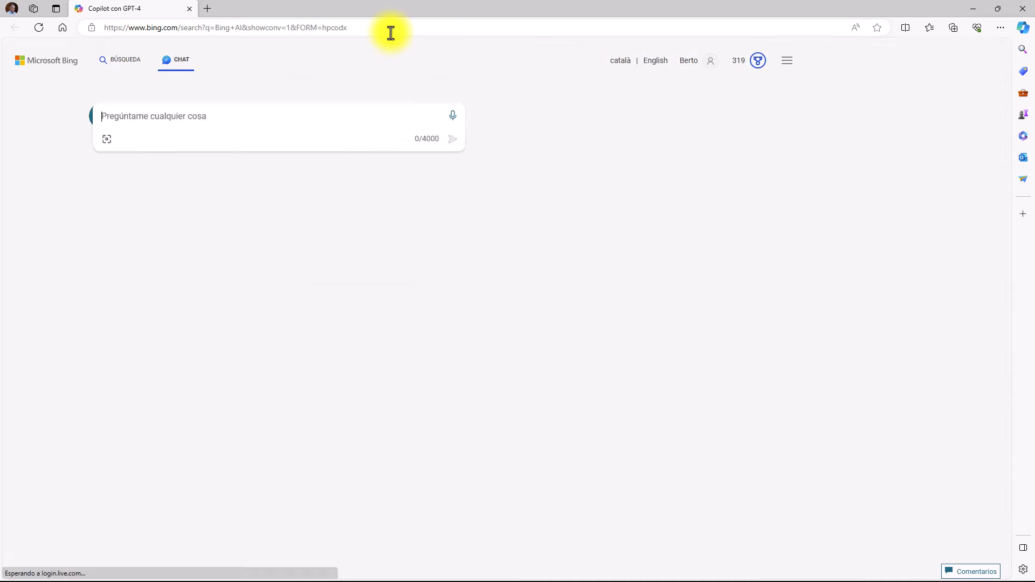
{"action": "left_click", "coordinate": [377, 32]}
{"action": "type", "text": "calza."}
{"action": "key", "text": "Return"}
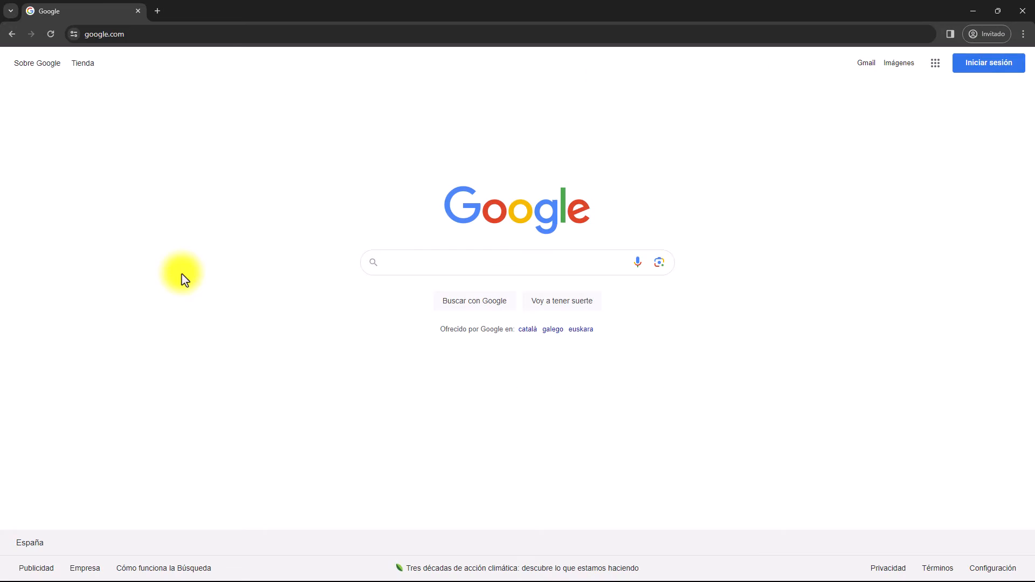
{"action": "left_click", "coordinate": [156, 38]}
Step: Load calza.bertolopez.com and inspect the Magazine blog's first post image address in a new tab
{"action": "key", "text": "ctrl+a"}
{"action": "type", "text": "calza.bertolopez.com"}
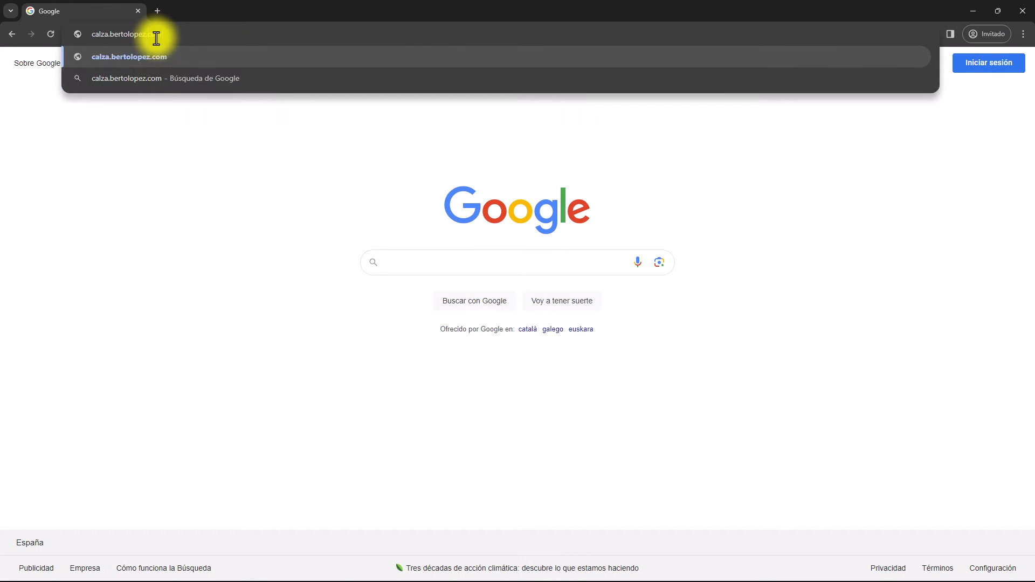
{"action": "key", "text": "Return"}
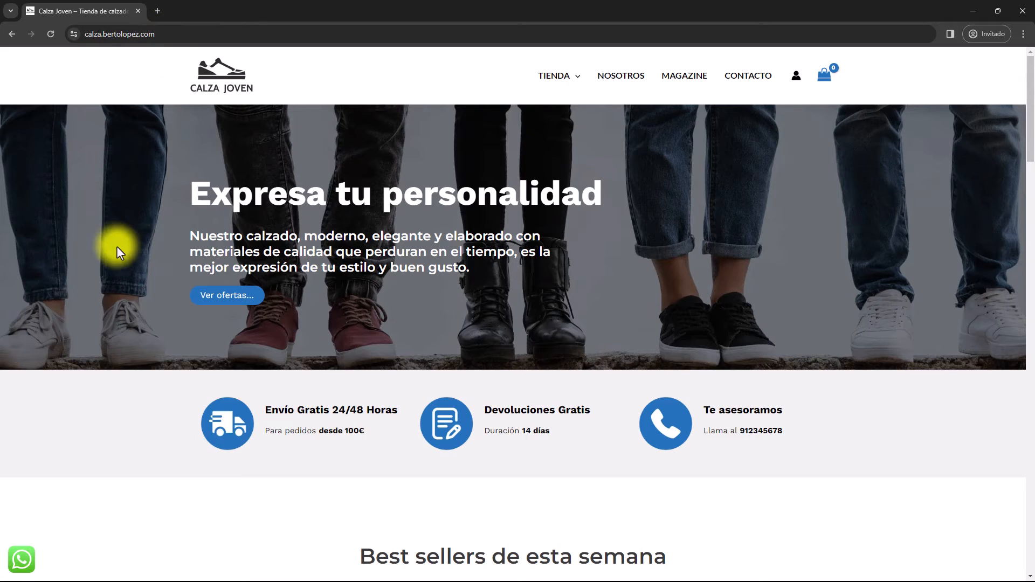
{"action": "left_click", "coordinate": [688, 80]}
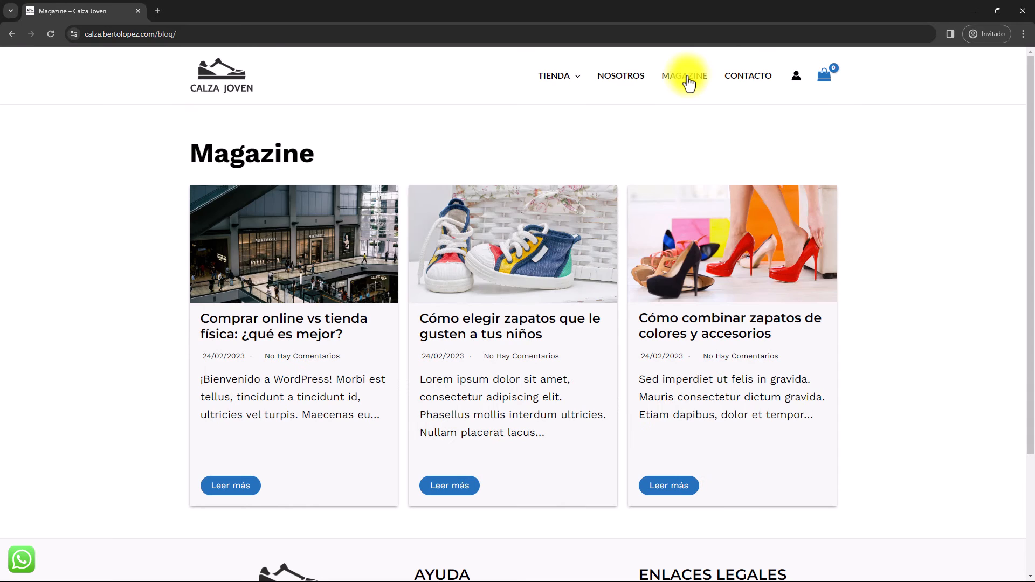
{"action": "right_click", "coordinate": [300, 243]}
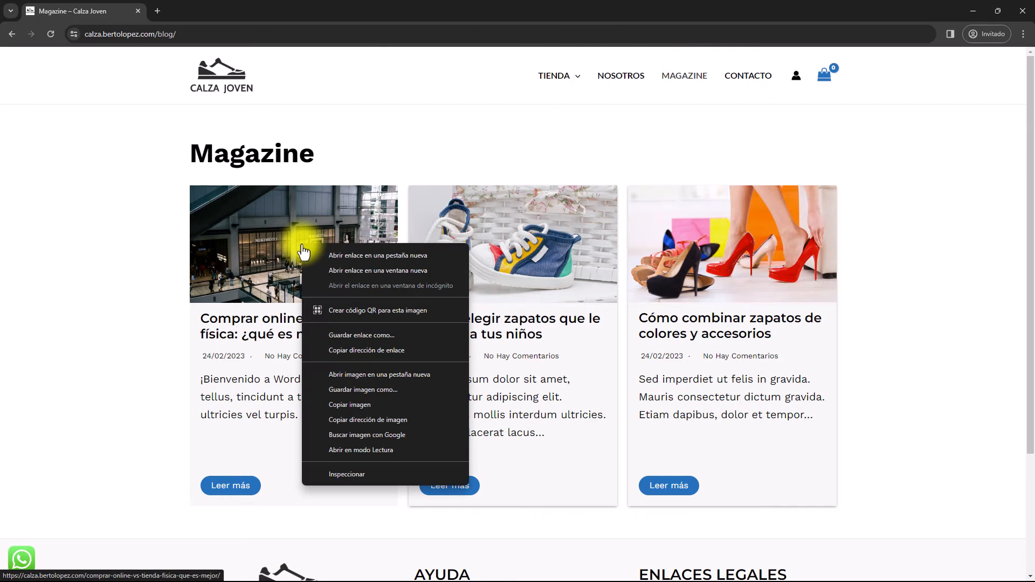
{"action": "left_click", "coordinate": [364, 422]}
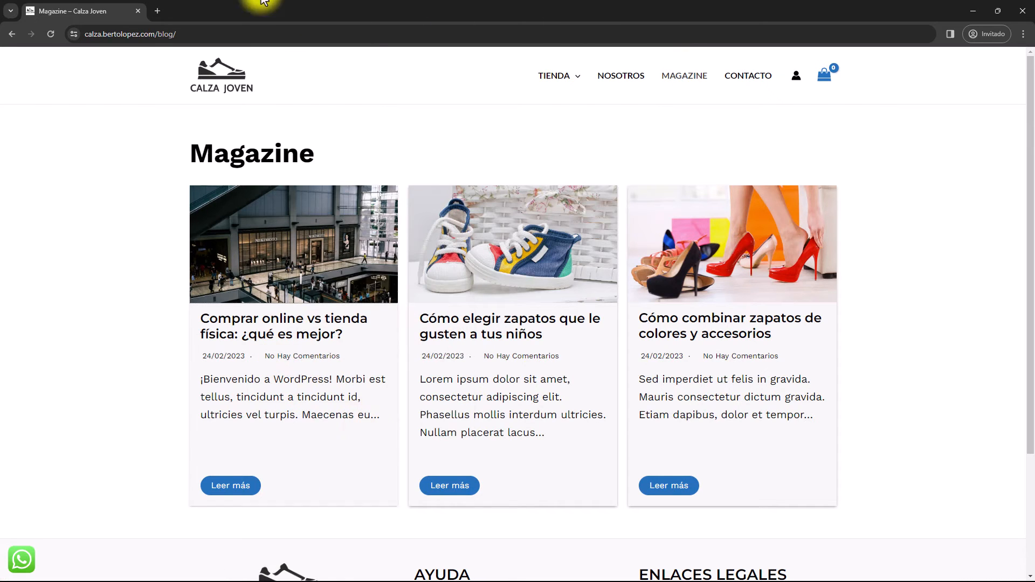
{"action": "left_click", "coordinate": [156, 12]}
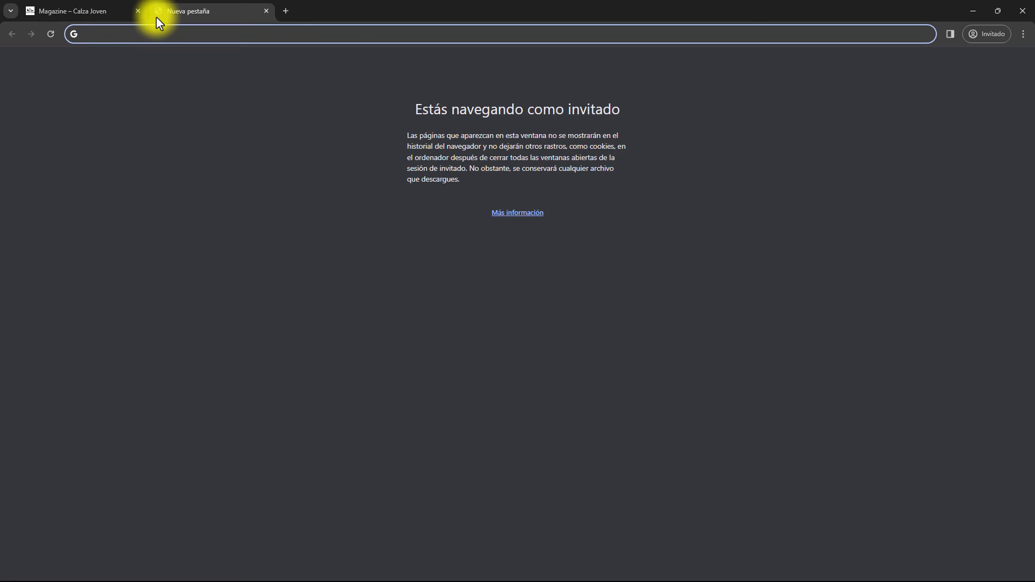
{"action": "type", "text": "https://calza.bertolopez.com/wp-content/uploads/2023/02/centro-comercial.webp"}
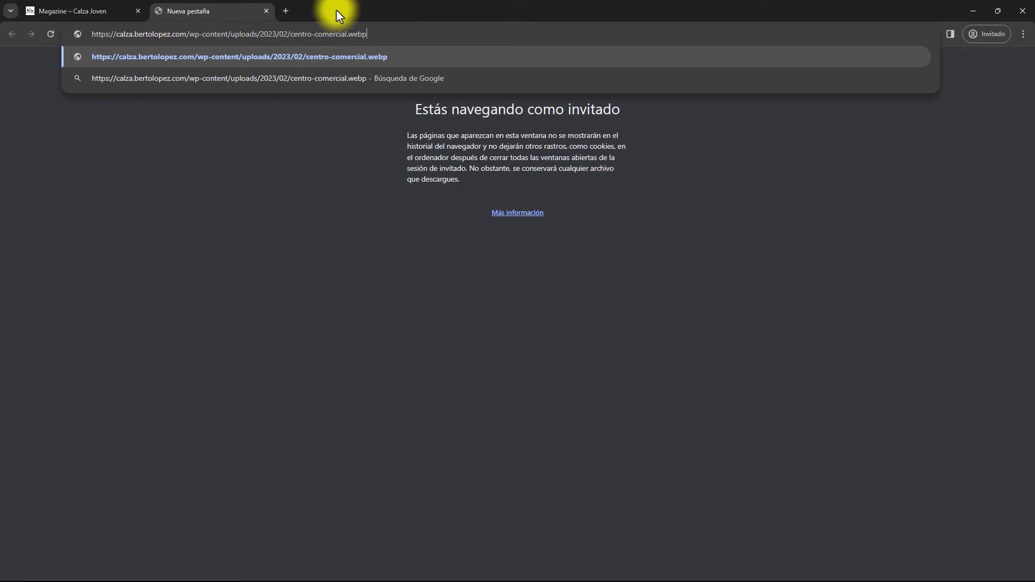
{"action": "left_click", "coordinate": [267, 11]}
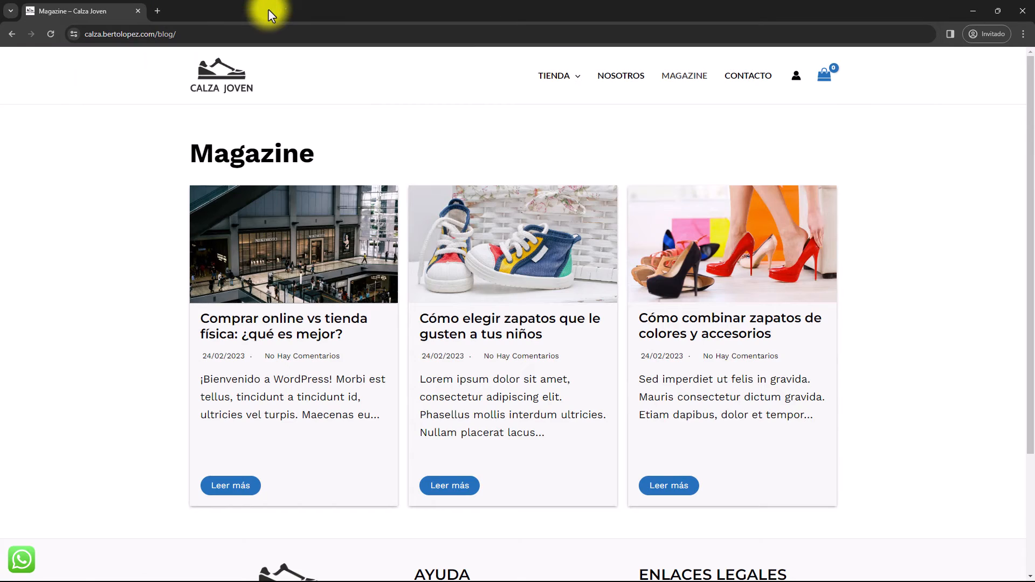
Step: Check the adidas logo's image address on the homepage, which still points to demoweb2024.com
{"action": "left_click", "coordinate": [223, 75]}
{"action": "scroll", "coordinate": [201, 388], "scroll_direction": "down", "scroll_amount": 15}
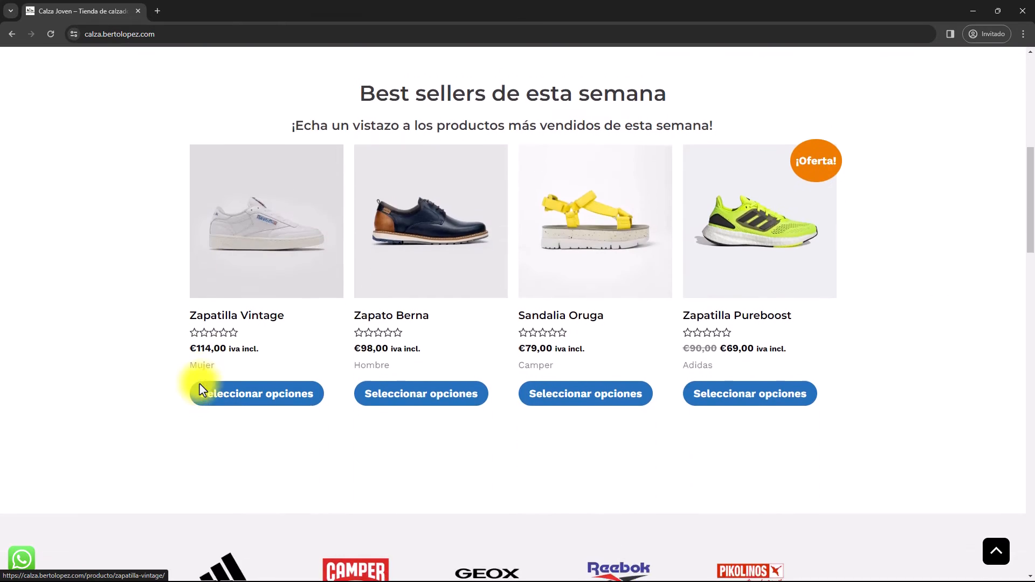
{"action": "right_click", "coordinate": [225, 224]}
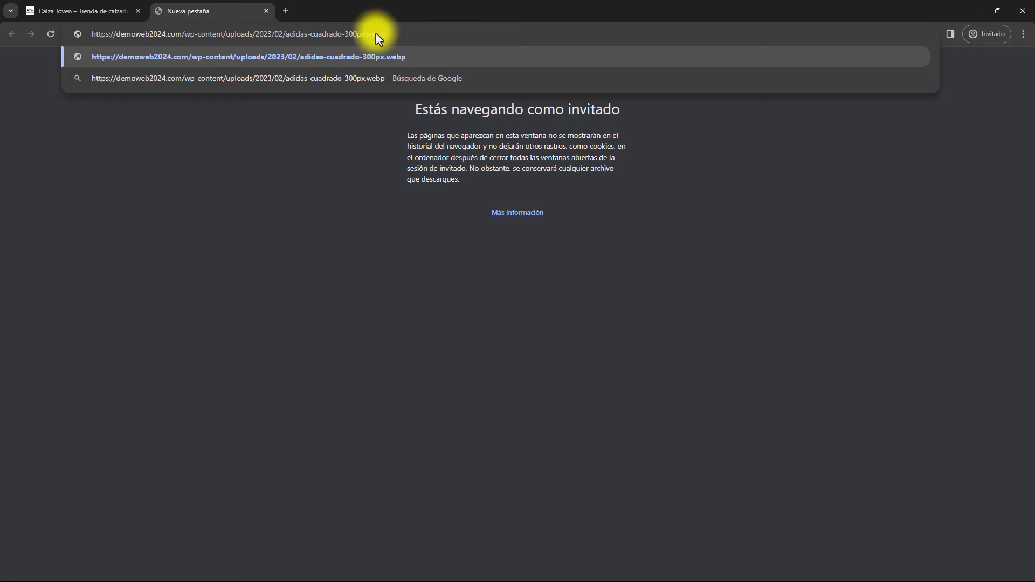
{"action": "key", "text": "Return"}
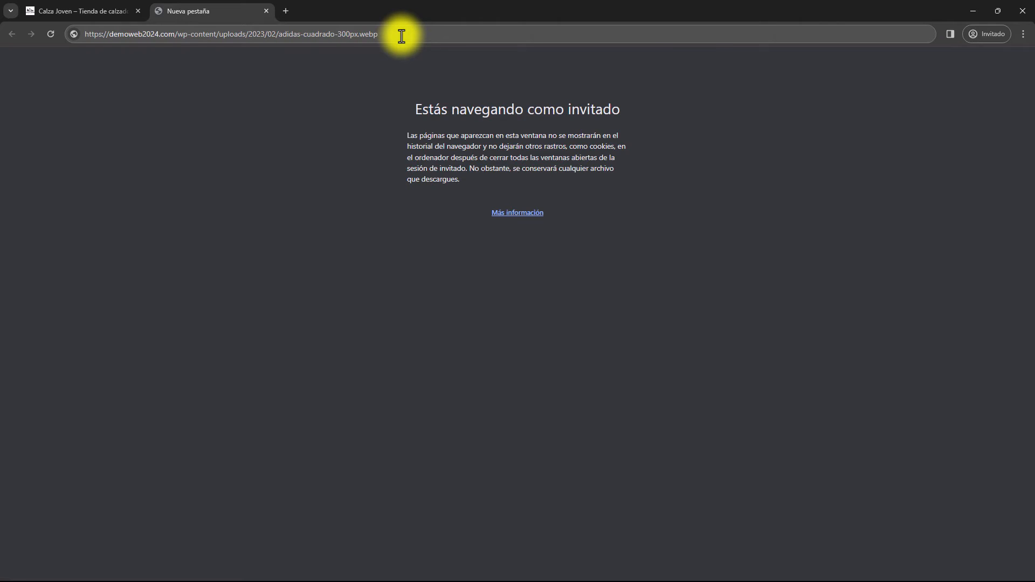
{"action": "left_click", "coordinate": [402, 36]}
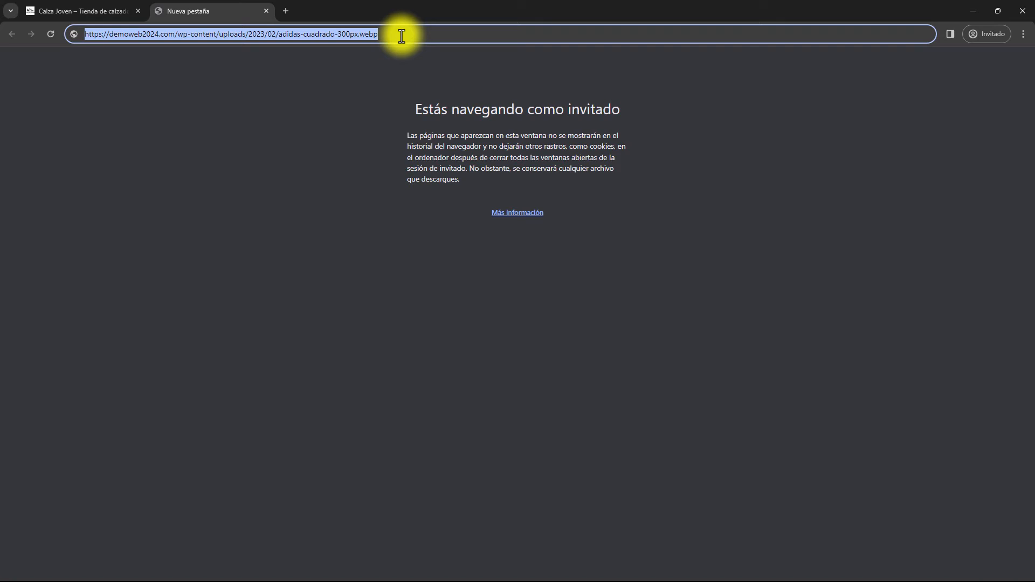
{"action": "key", "text": "Return"}
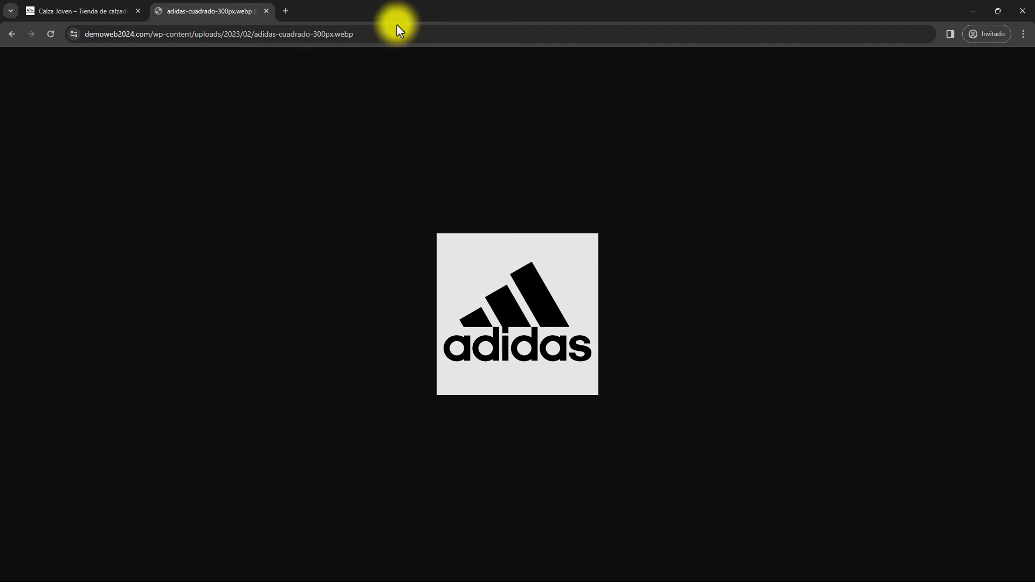
{"action": "left_click", "coordinate": [264, 11]}
{"action": "scroll", "coordinate": [180, 106], "scroll_direction": "up", "scroll_amount": 10}
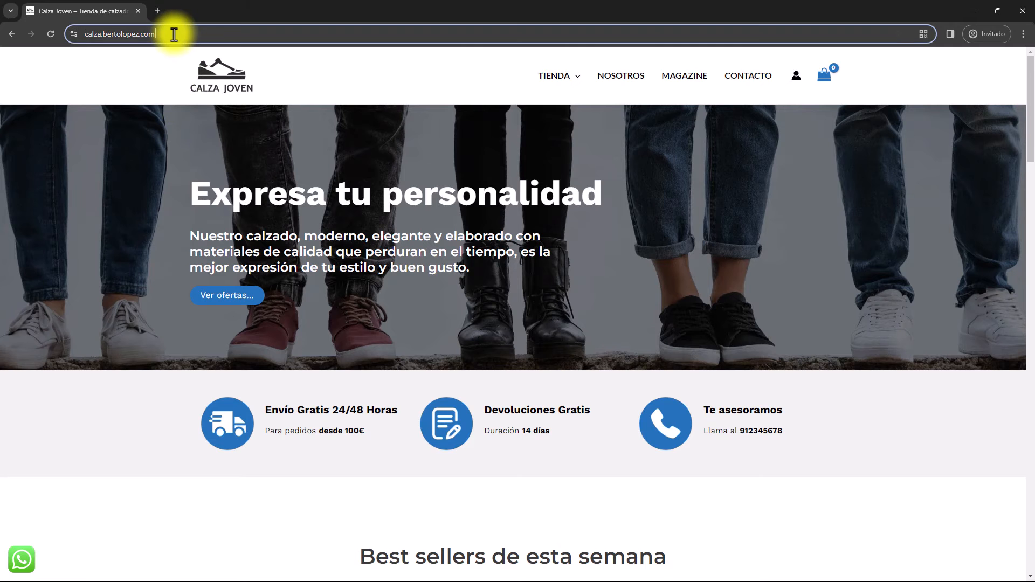
Step: Log in to the store's WordPress admin at /wp-admin with the admin credentials, remembering the login
{"action": "left_click", "coordinate": [174, 33]}
{"action": "type", "text": "wp-admin/"}
{"action": "key", "text": "Return"}
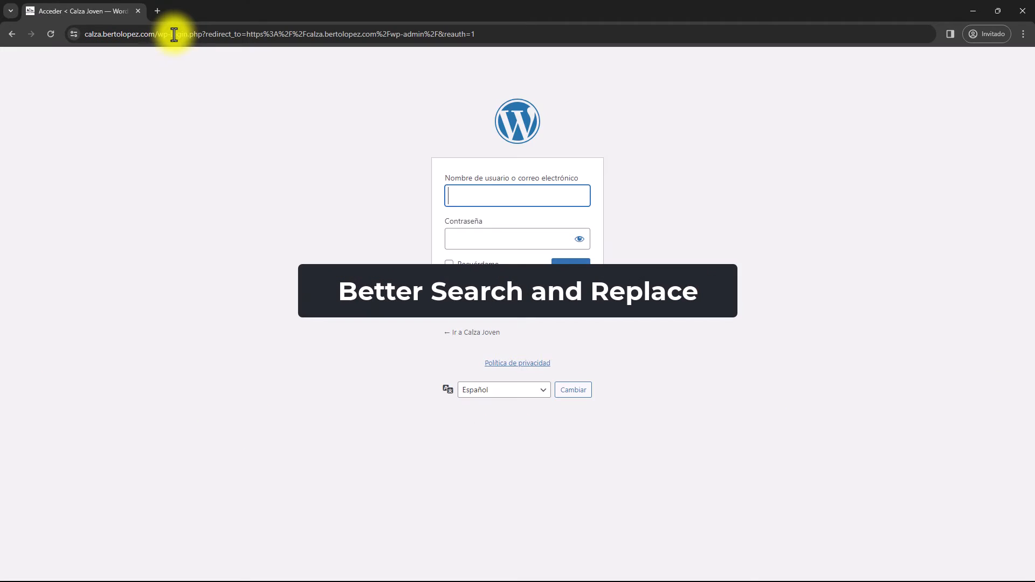
{"action": "type", "text": "tienda"}
{"action": "key", "text": "Tab"}
{"action": "type", "text": "****"}
{"action": "left_click", "coordinate": [449, 263]}
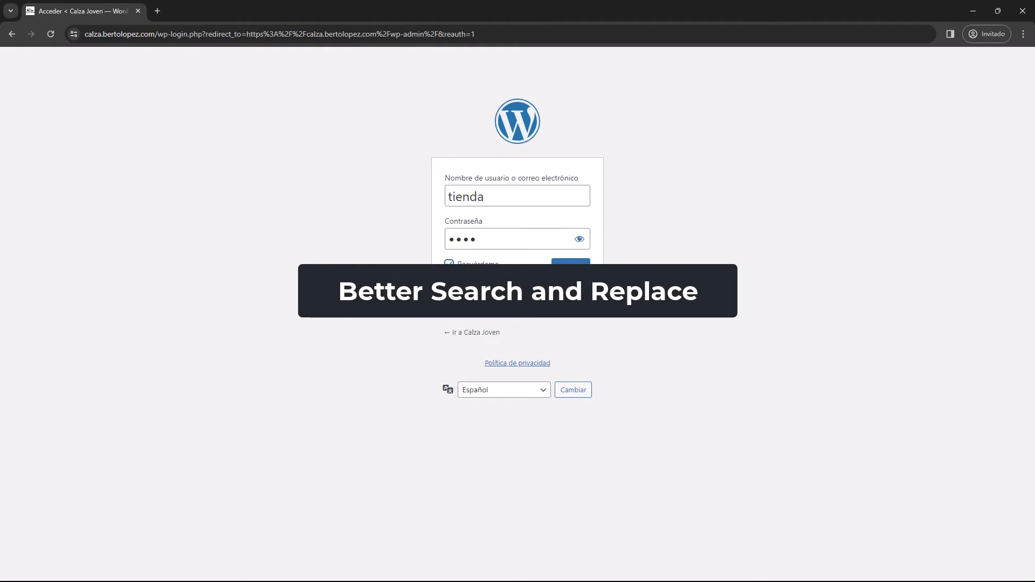
{"action": "left_click", "coordinate": [580, 272]}
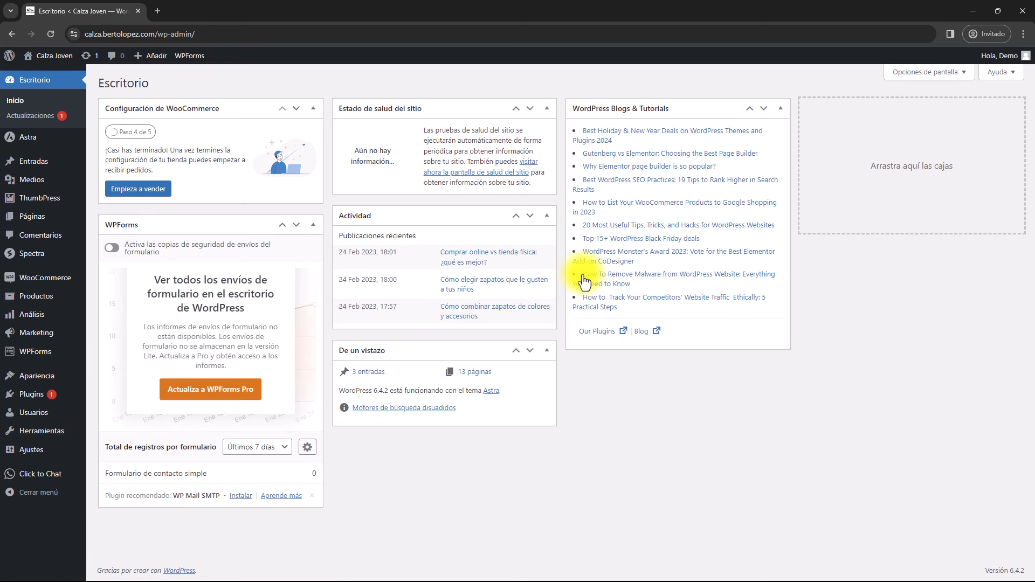
Step: Install and activate the Better Search Replace plugin, found by searching 'better search'
{"action": "left_click", "coordinate": [31, 394]}
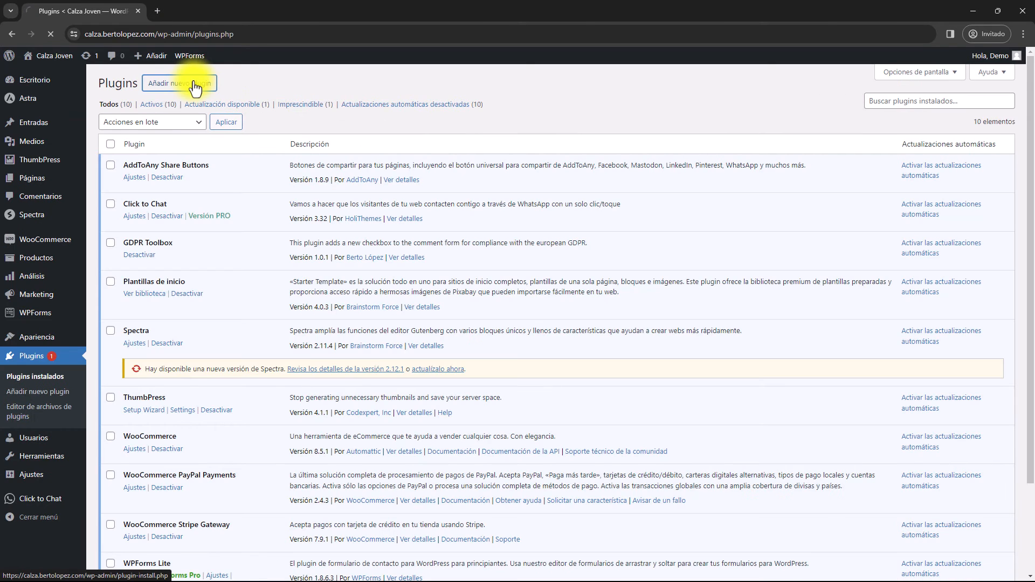
{"action": "left_click", "coordinate": [196, 85]}
{"action": "left_click", "coordinate": [913, 116]}
{"action": "type", "text": "better search"}
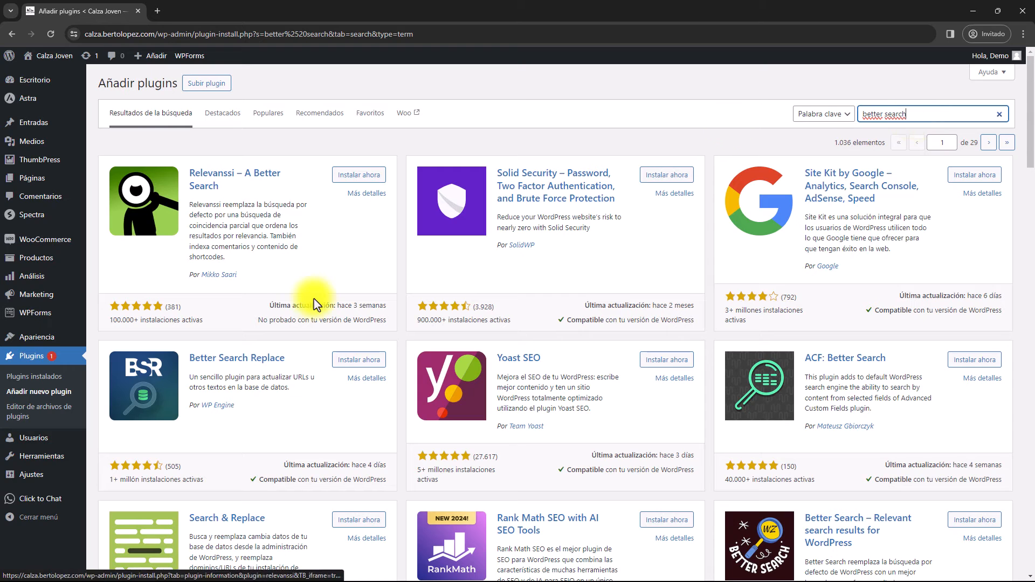
{"action": "left_click", "coordinate": [359, 360]}
{"action": "left_click", "coordinate": [362, 360]}
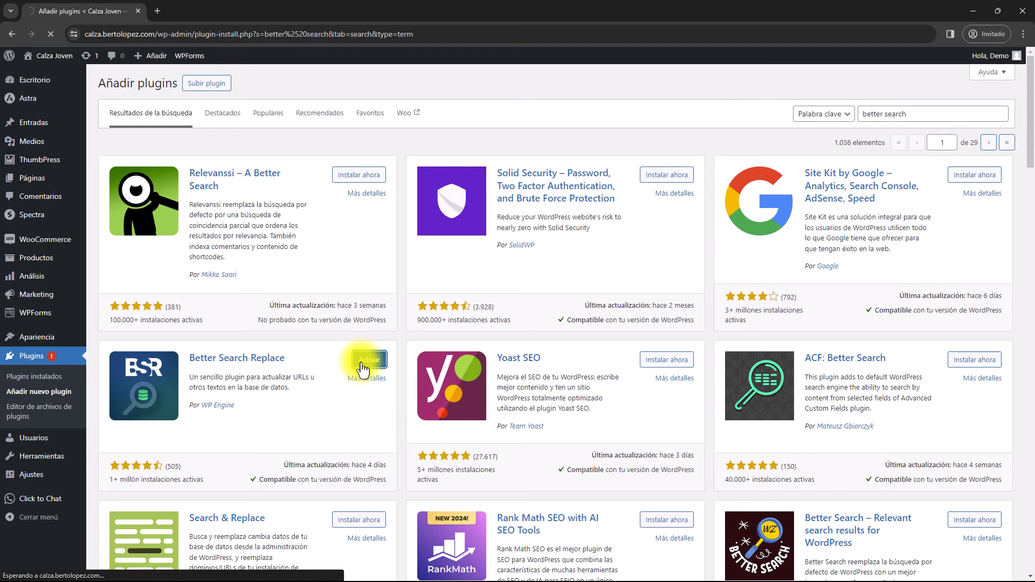
{"action": "mouse_move", "coordinate": [48, 461]}
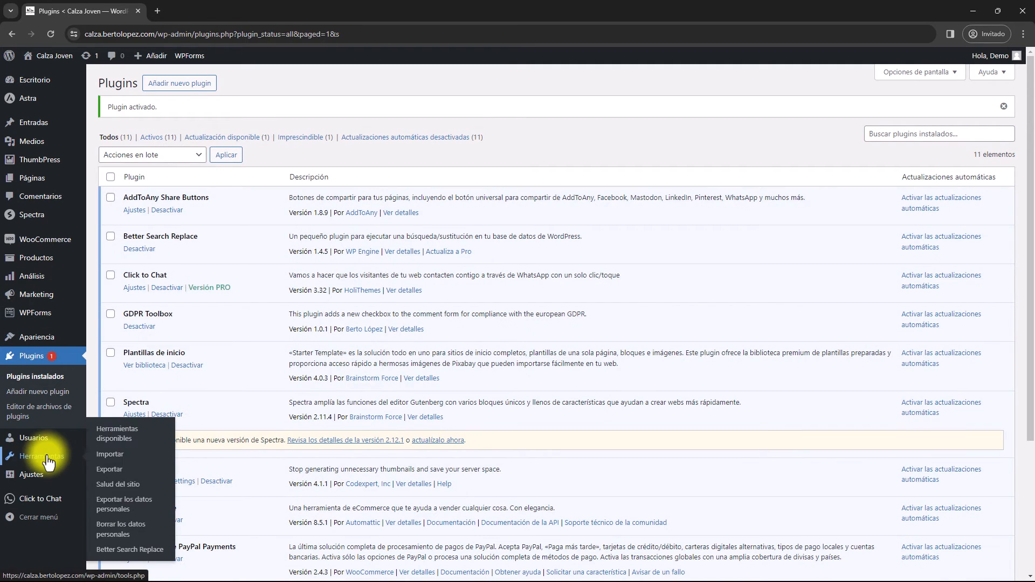
{"action": "left_click", "coordinate": [129, 549]}
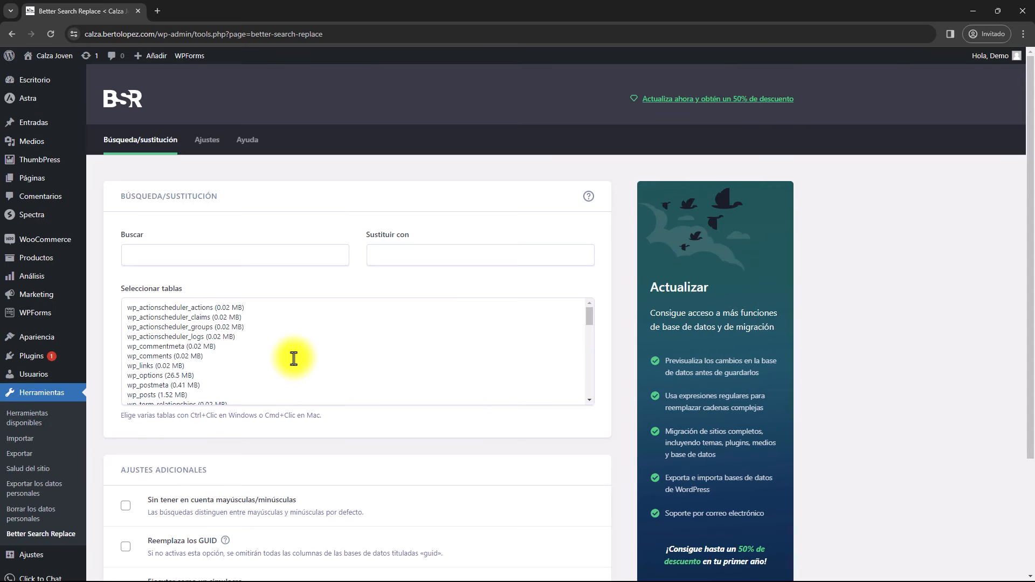
Step: Enter demoweb2024.com as the search text and calza.bertolopez.com as the replacement
{"action": "left_click", "coordinate": [241, 255]}
{"action": "type", "text": "demoweb2024.com"}
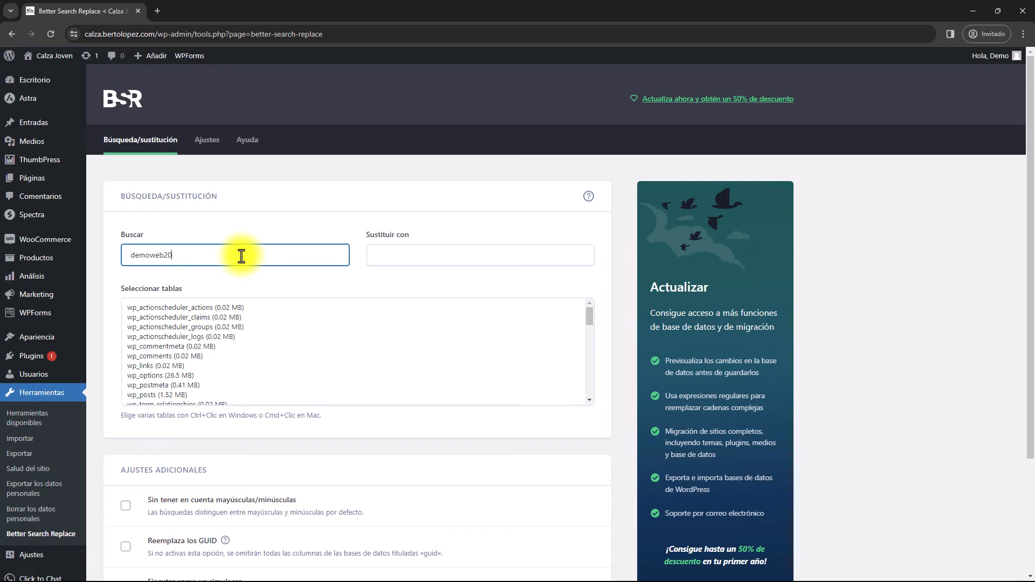
{"action": "left_click", "coordinate": [449, 258]}
{"action": "type", "text": "ca"}
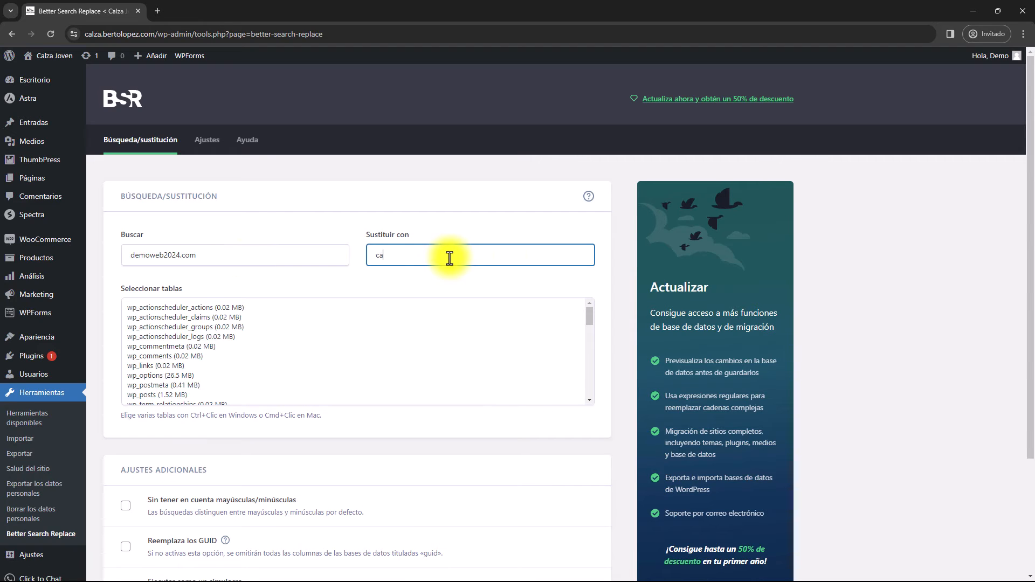
{"action": "type", "text": "lza.bertolopez.com"}
{"action": "left_click", "coordinate": [366, 286]}
Step: Select every database table and start a dry run of the replacement
{"action": "scroll", "coordinate": [367, 285], "scroll_direction": "down", "scroll_amount": 3}
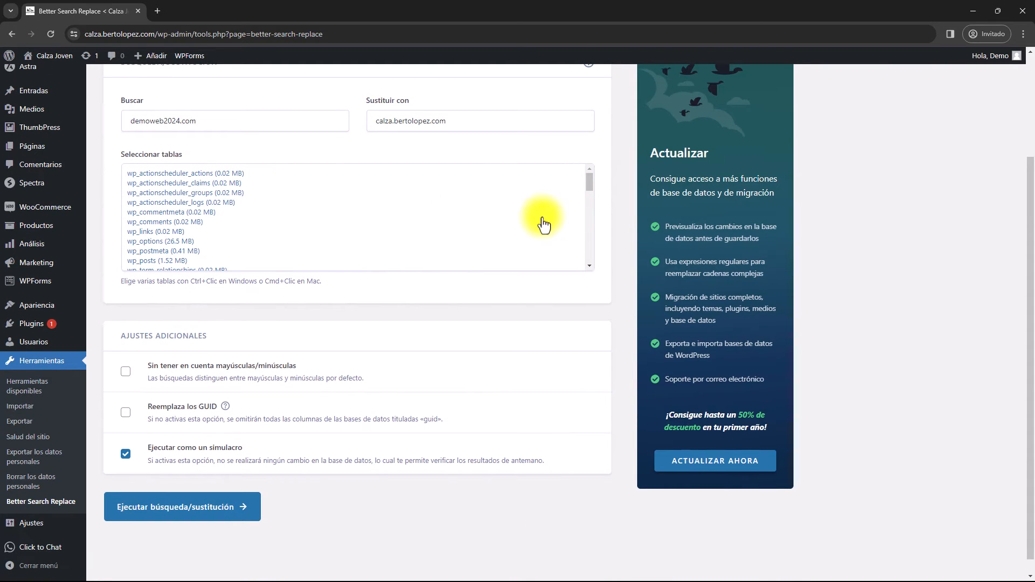
{"action": "left_click_drag", "start_coordinate": [588, 188], "coordinate": [589, 253]}
{"action": "left_click", "coordinate": [504, 173]}
{"action": "left_click", "coordinate": [528, 262], "text": "shift"}
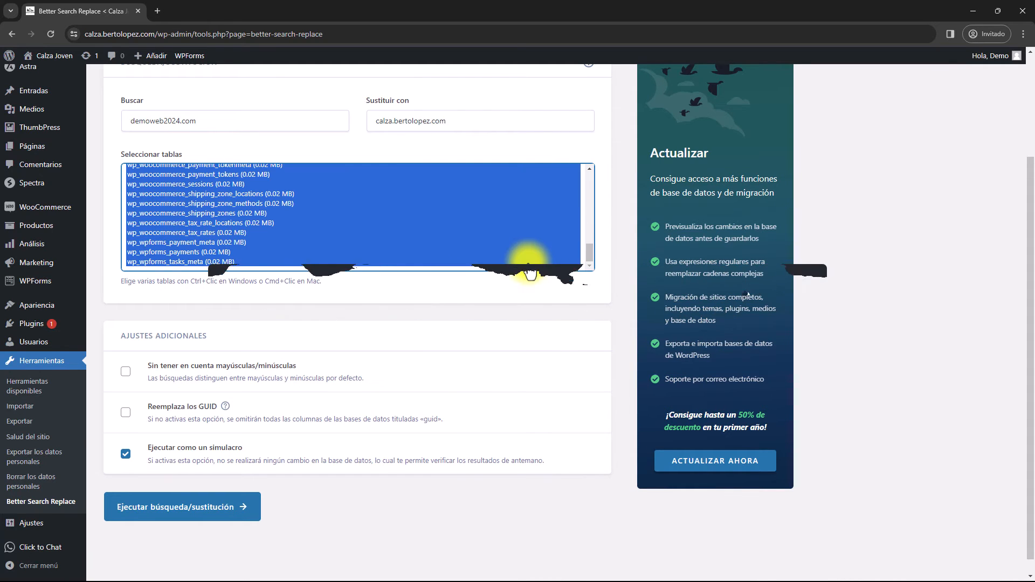
{"action": "scroll", "coordinate": [455, 417], "scroll_direction": "down", "scroll_amount": 1}
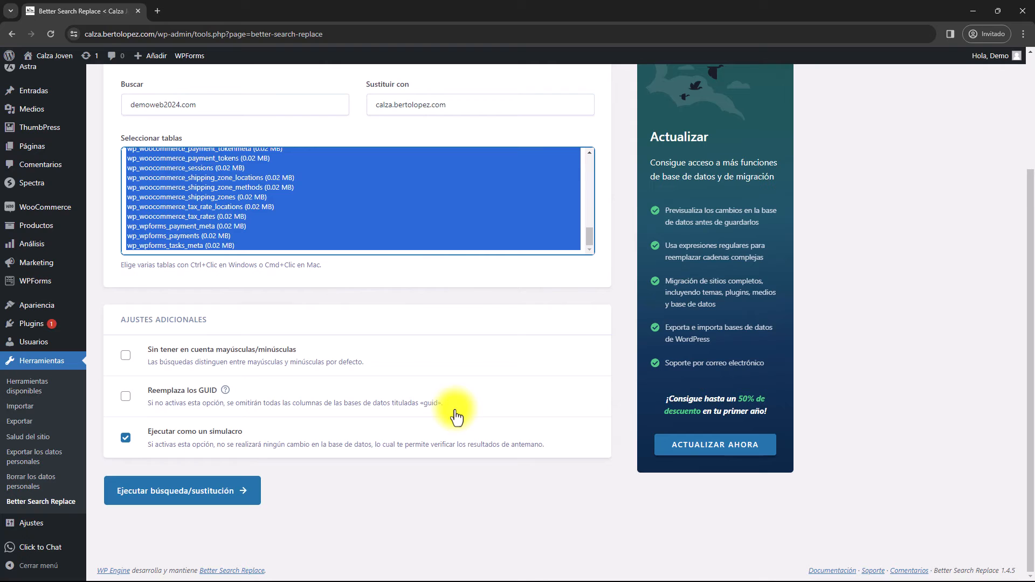
{"action": "left_click", "coordinate": [245, 496]}
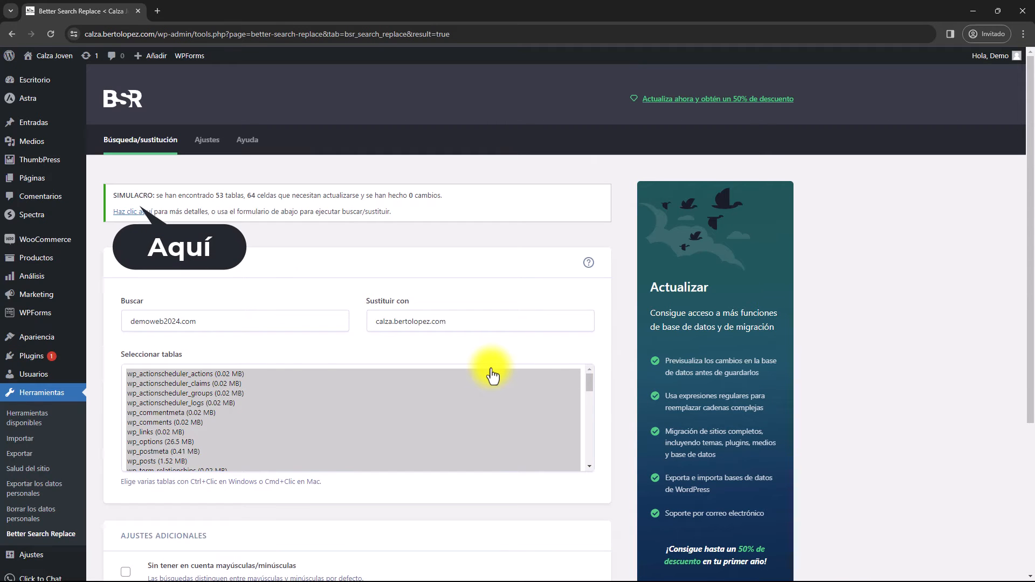
Step: Review the dry-run details listing which tables would change
{"action": "left_click", "coordinate": [129, 211]}
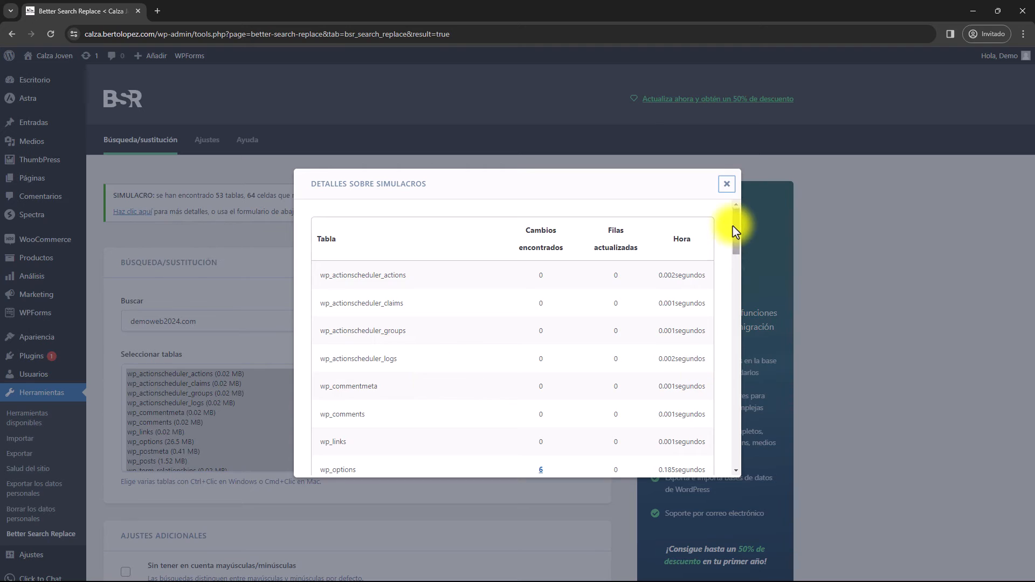
{"action": "left_click_drag", "start_coordinate": [732, 225], "coordinate": [733, 260]}
{"action": "mouse_move", "coordinate": [542, 280]}
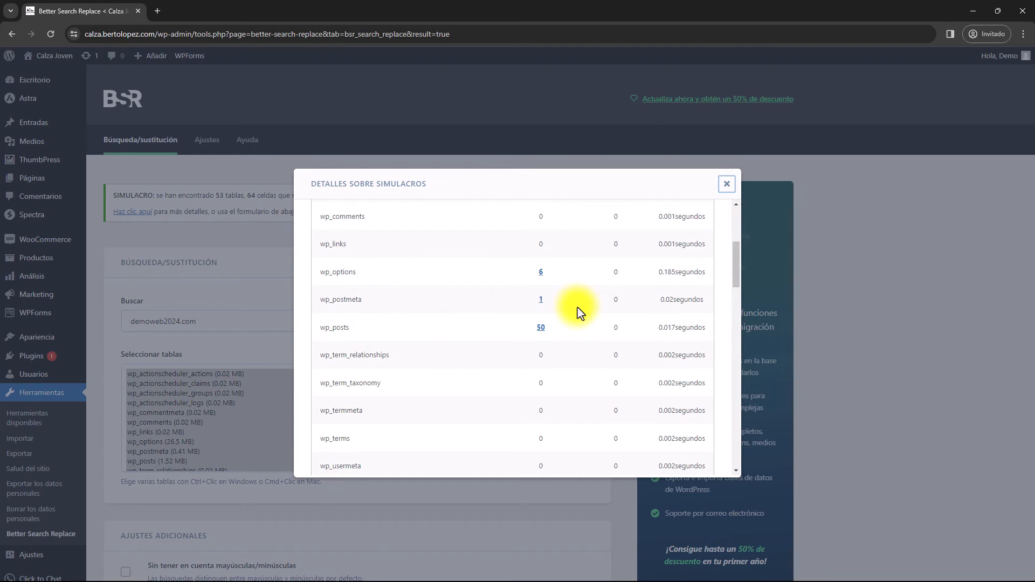
{"action": "left_click_drag", "start_coordinate": [735, 266], "coordinate": [714, 185]}
{"action": "left_click", "coordinate": [726, 184]}
Step: Turn off 'Ejecutar como un simulacro' and run the real replacement across all tables
{"action": "left_click_drag", "start_coordinate": [1030, 273], "coordinate": [1029, 432]}
{"action": "left_click", "coordinate": [125, 437]}
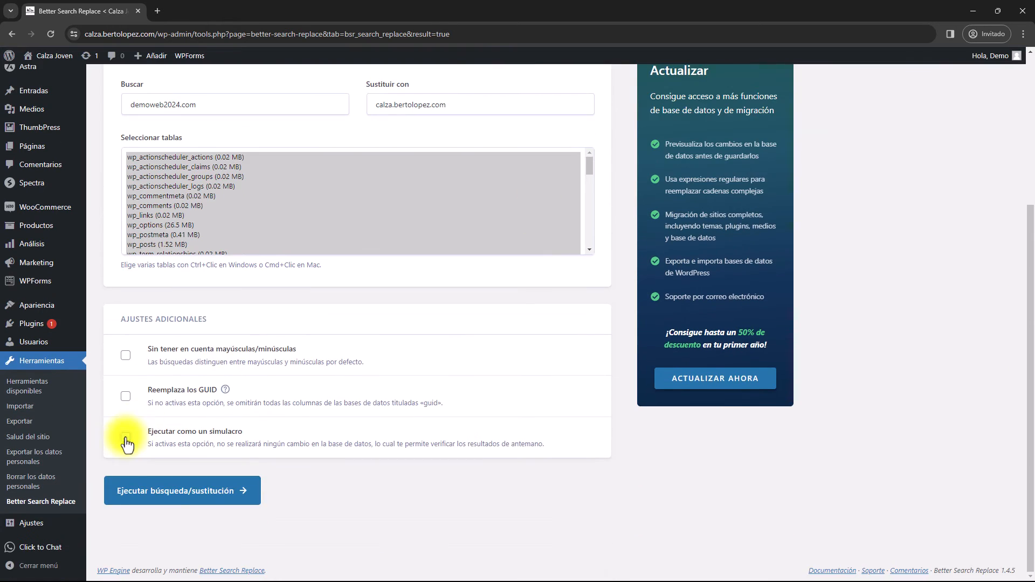
{"action": "left_click", "coordinate": [233, 491]}
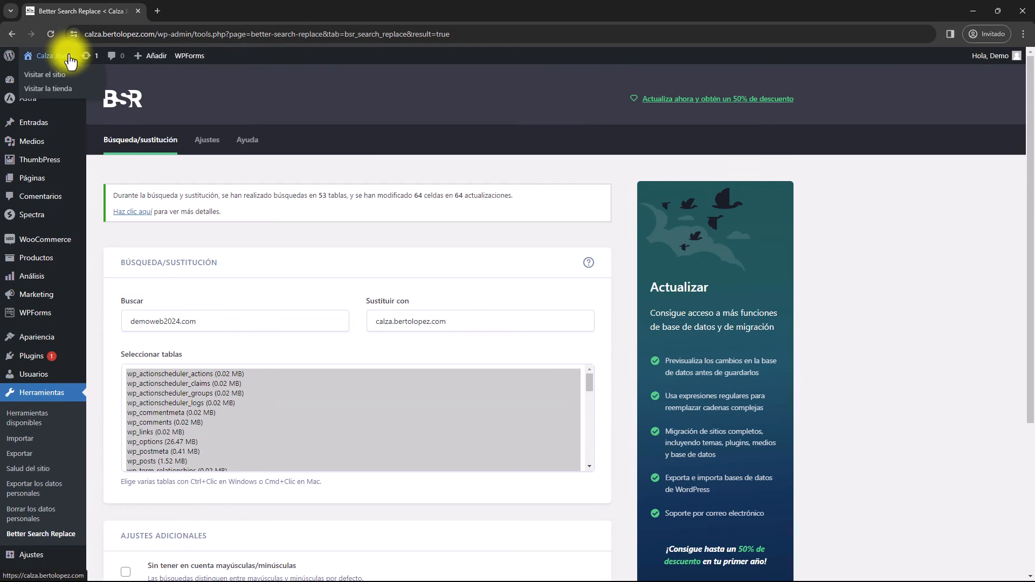
Step: Visit the shop and confirm the adidas logo image address now uses calza.bertolopez.com
{"action": "mouse_move", "coordinate": [54, 56]}
{"action": "left_click", "coordinate": [39, 76]}
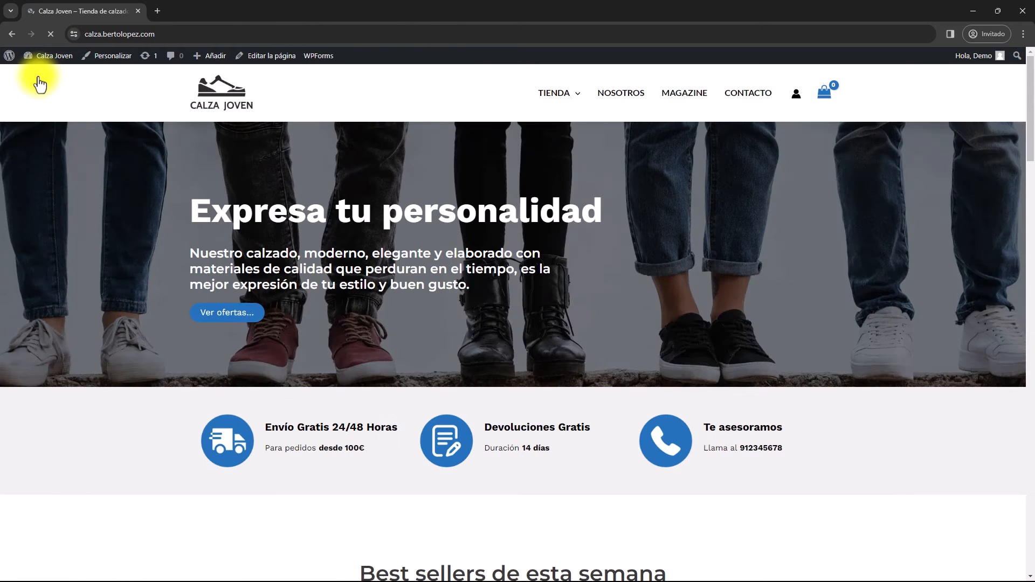
{"action": "scroll", "coordinate": [157, 462], "scroll_direction": "down", "scroll_amount": 15}
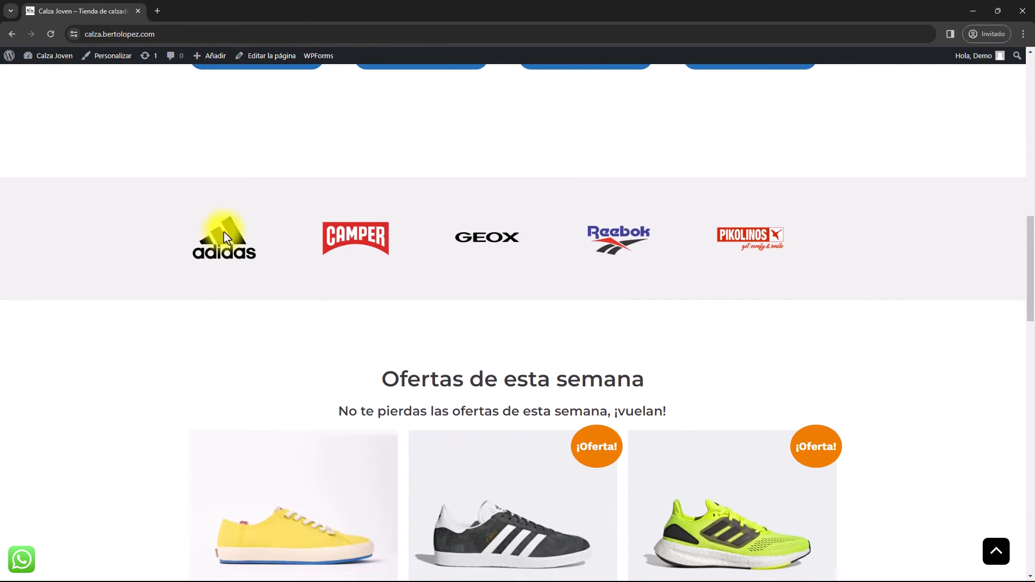
{"action": "right_click", "coordinate": [220, 237]}
{"action": "left_click", "coordinate": [274, 299]}
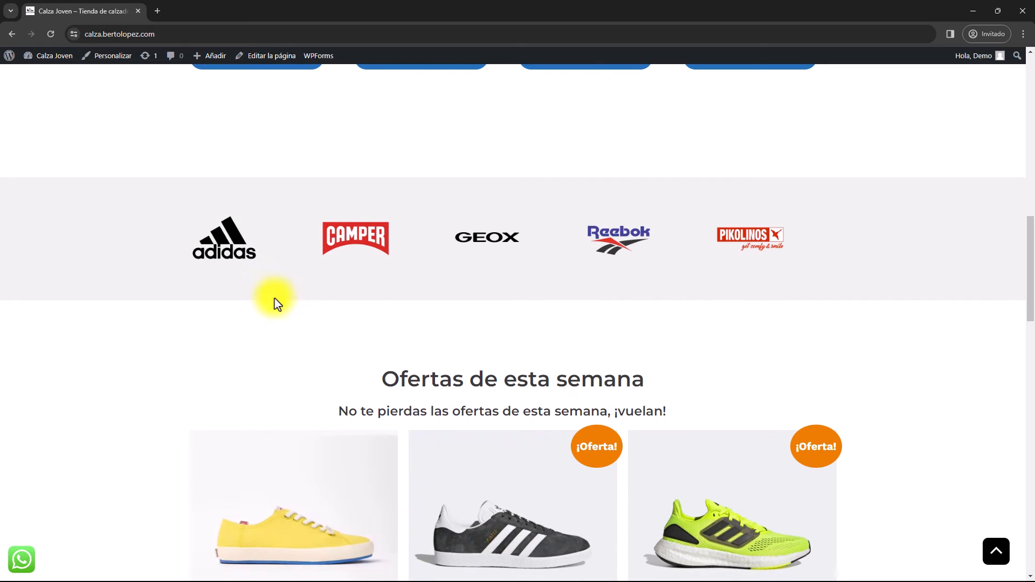
{"action": "left_click", "coordinate": [159, 11]}
{"action": "type", "text": "https://calza.bertolopez.com/wp-content/uploads/2023/02/adidas-cuadrado-300px.webp"}
{"action": "key", "text": "Return"}
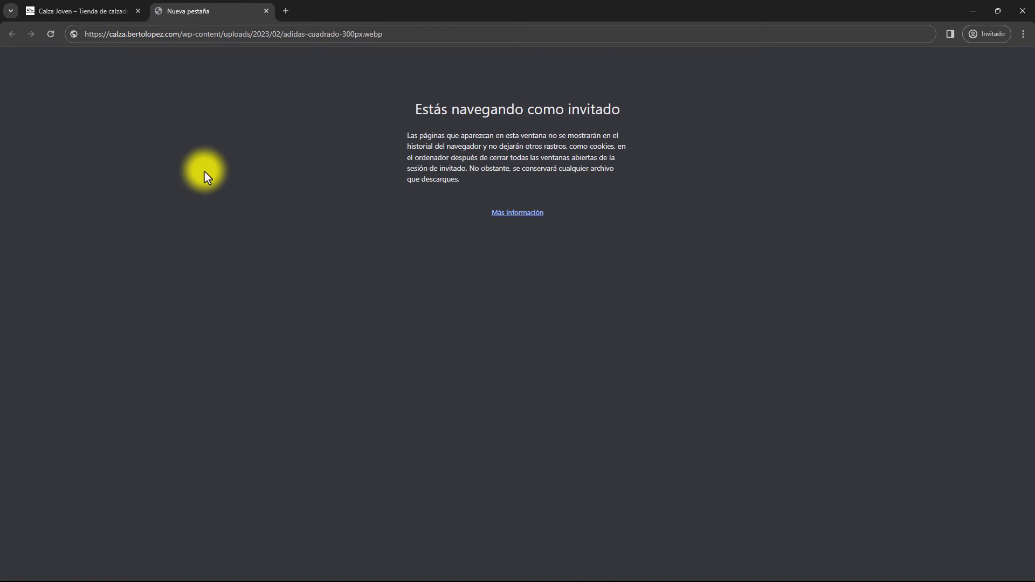
{"action": "left_click", "coordinate": [396, 36]}
{"action": "key", "text": "Return"}
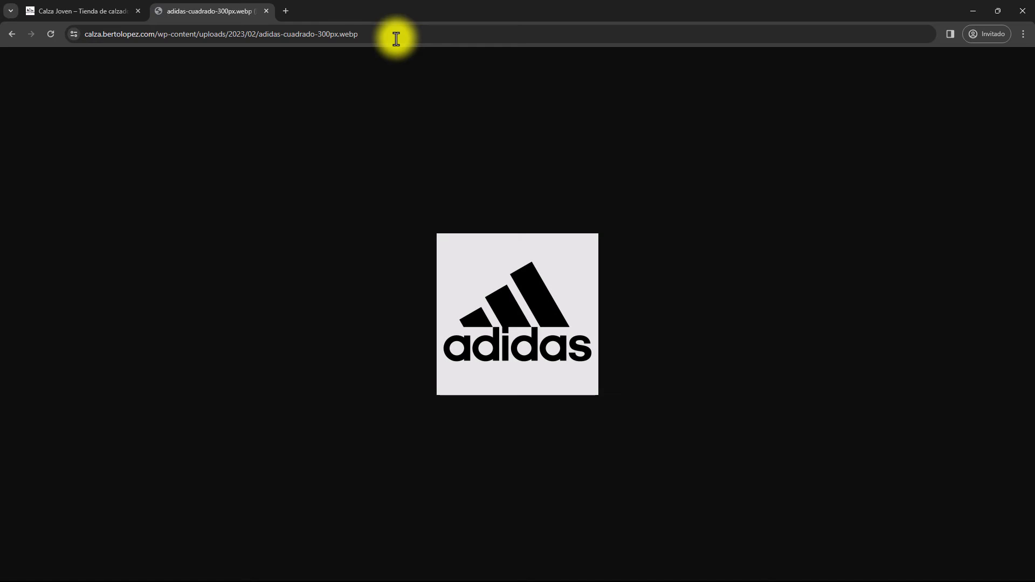
{"action": "left_click", "coordinate": [266, 10]}
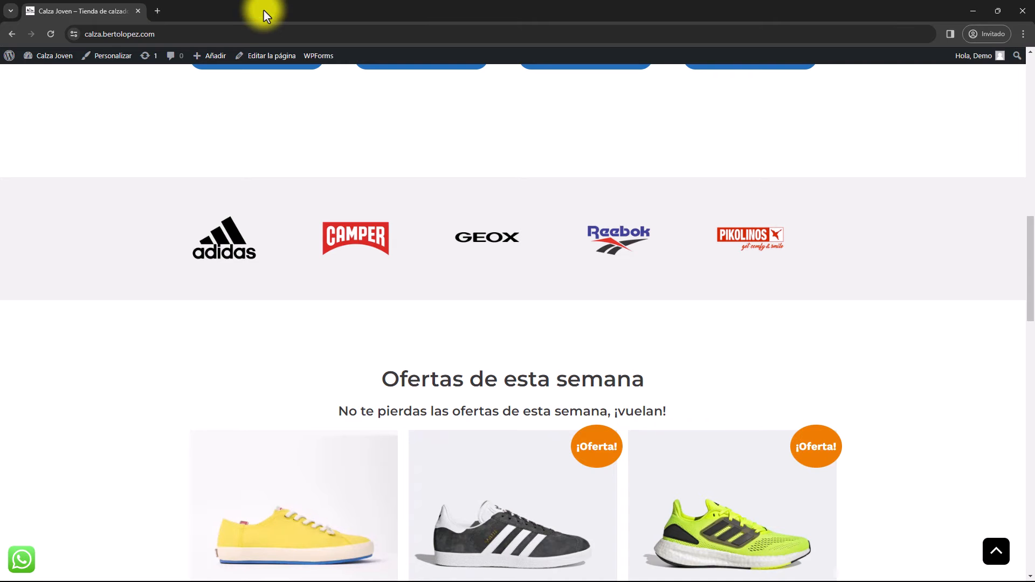
{"action": "scroll", "coordinate": [166, 144], "scroll_direction": "up", "scroll_amount": 5}
{"action": "scroll", "coordinate": [166, 138], "scroll_direction": "up", "scroll_amount": 3}
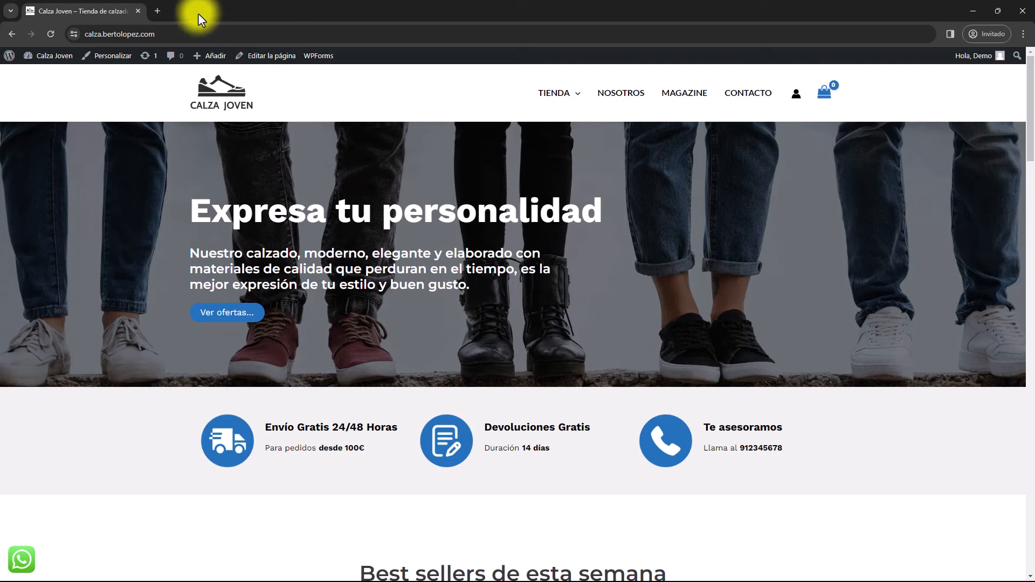
Step: Go to ciudadano2cero.com, accept cookies, and search the site for '301'
{"action": "left_click", "coordinate": [181, 33]}
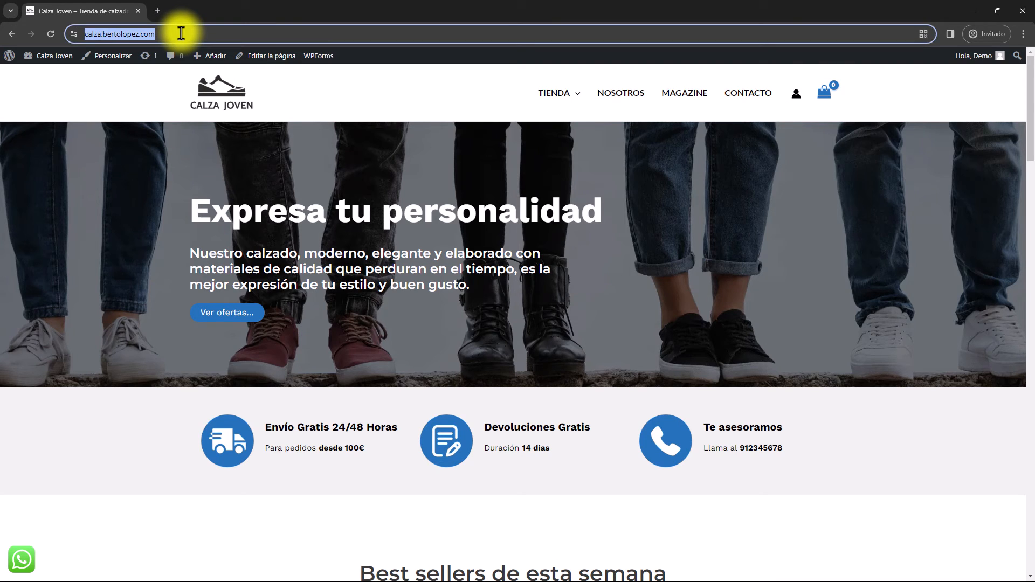
{"action": "type", "text": "ciudadano2cero"}
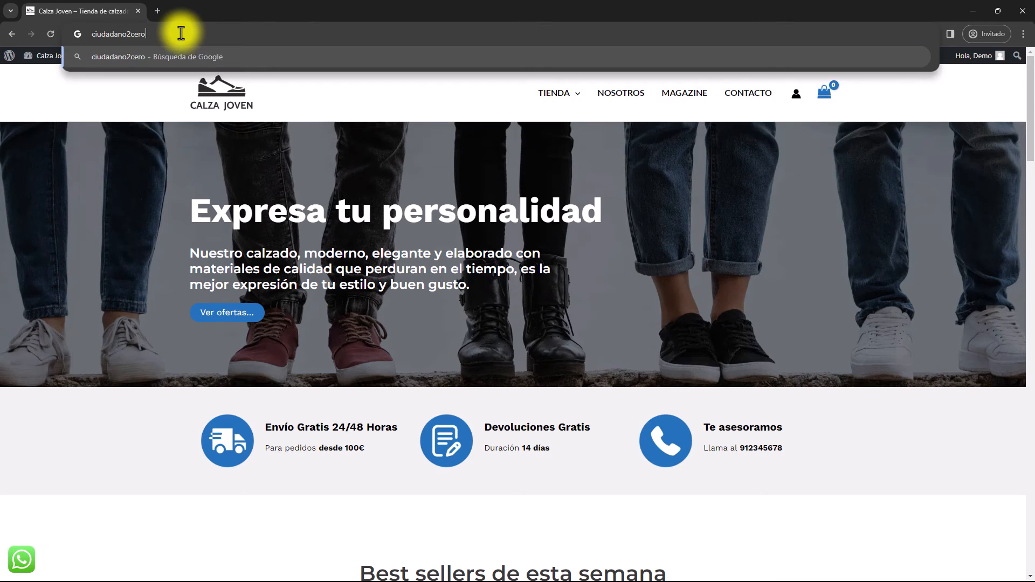
{"action": "type", "text": ".com"}
{"action": "key", "text": "Return"}
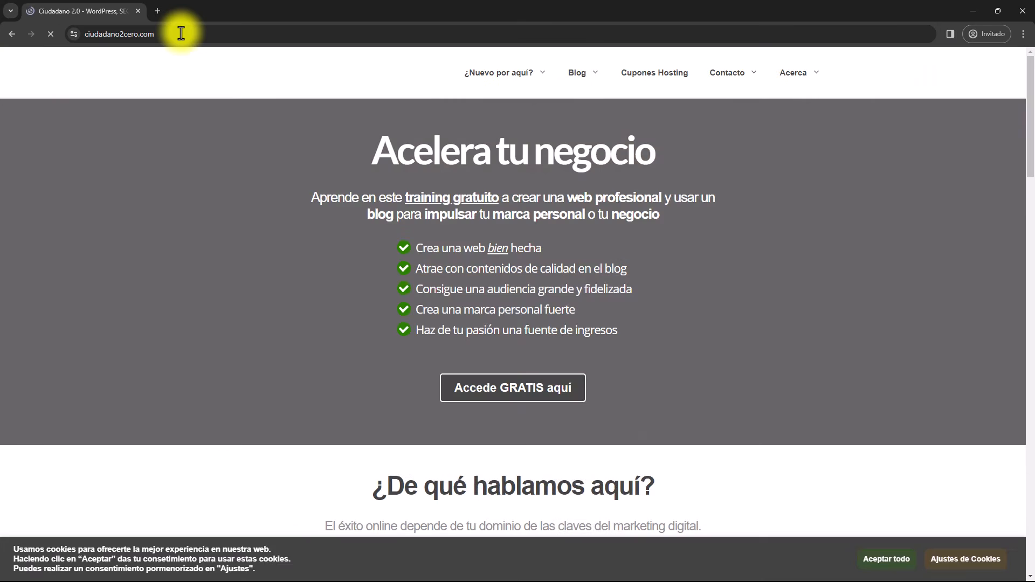
{"action": "left_click", "coordinate": [889, 560]}
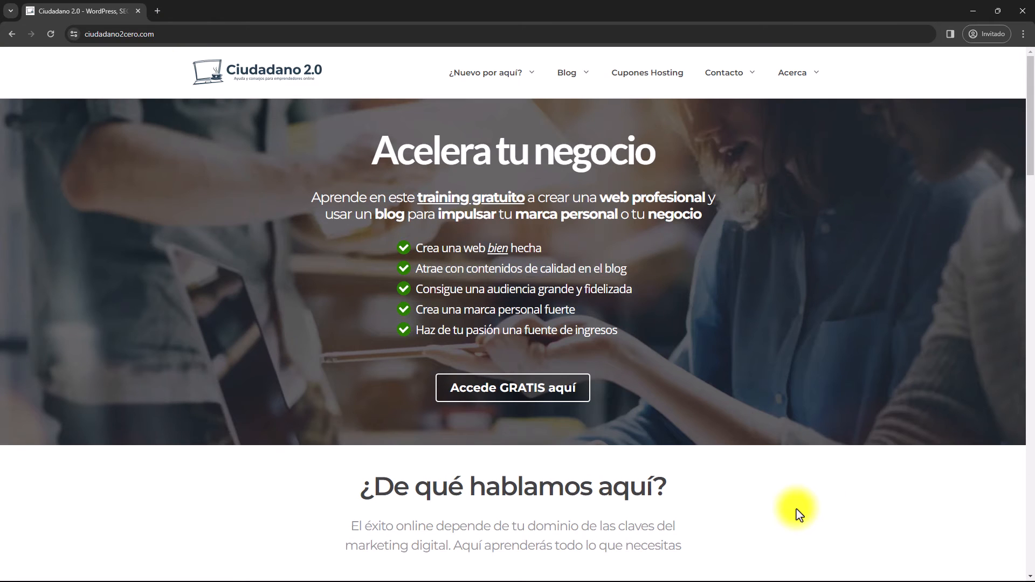
{"action": "scroll", "coordinate": [796, 509], "scroll_direction": "down", "scroll_amount": 10}
{"action": "scroll", "coordinate": [797, 508], "scroll_direction": "down", "scroll_amount": 2}
{"action": "left_click", "coordinate": [515, 321]}
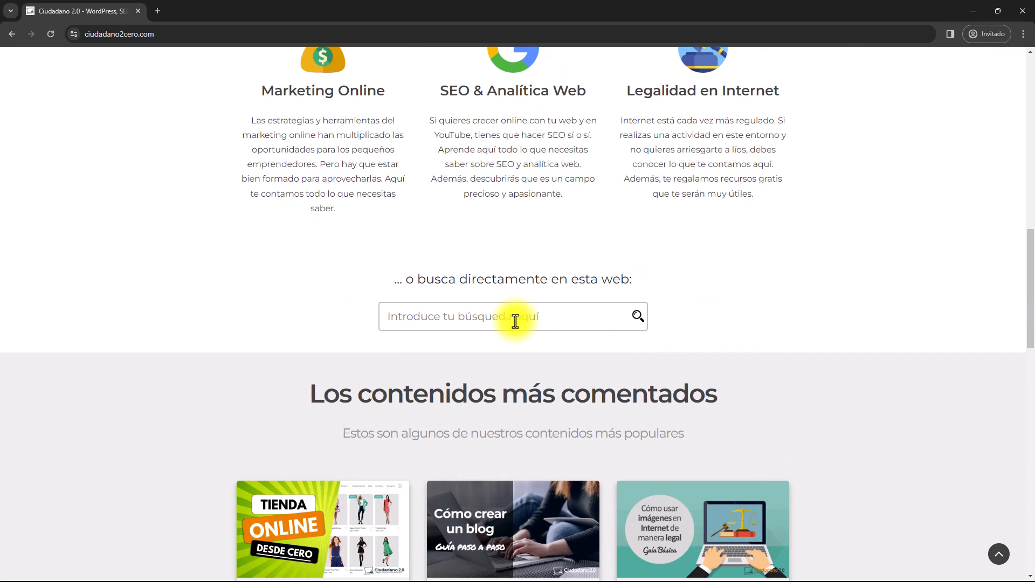
{"action": "type", "text": "301"}
{"action": "key", "text": "Return"}
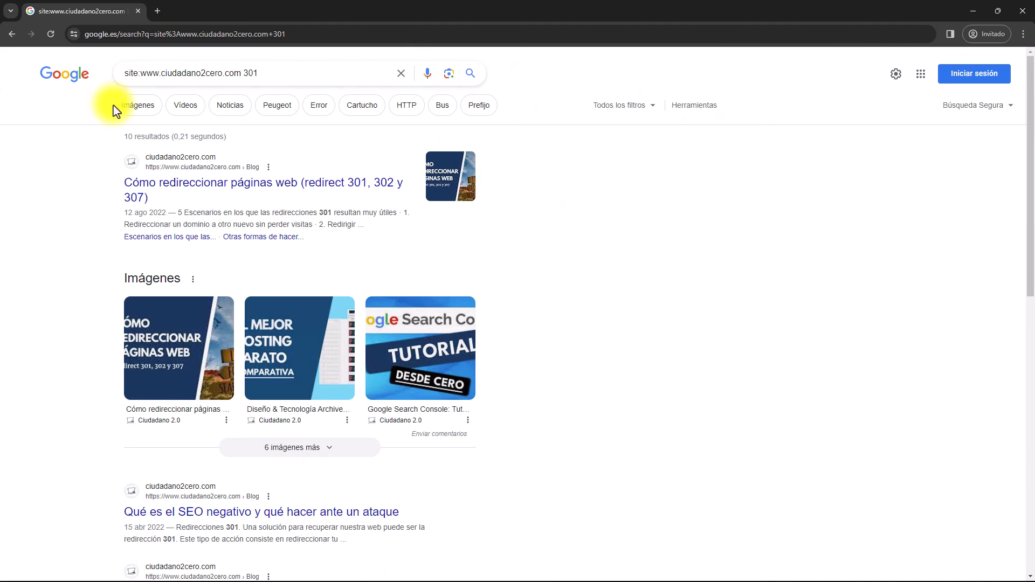
Step: Open the article on 301, 302 and 307 redirects and expand its table of contents
{"action": "left_click", "coordinate": [250, 186]}
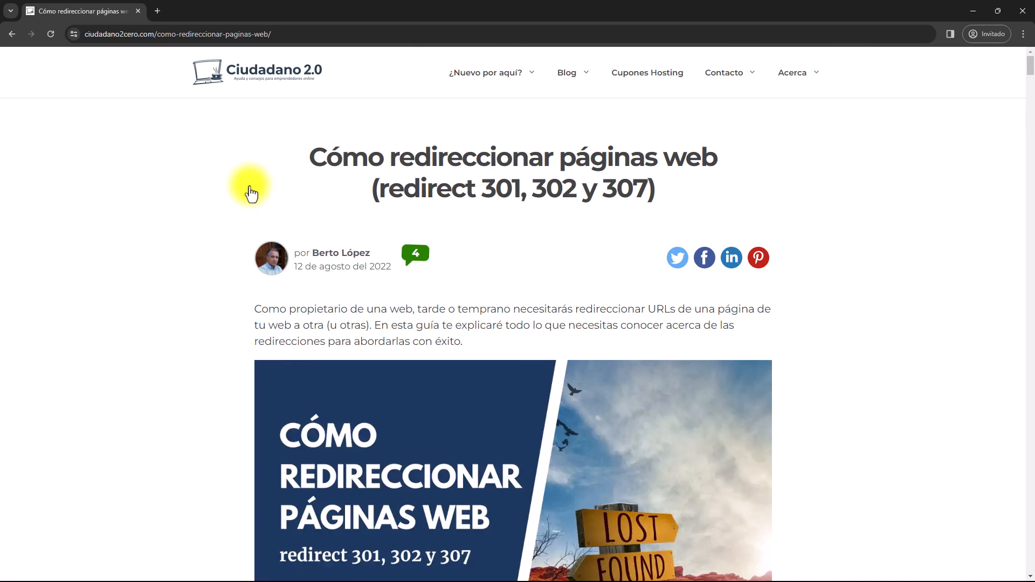
{"action": "scroll", "coordinate": [251, 193], "scroll_direction": "down", "scroll_amount": 5}
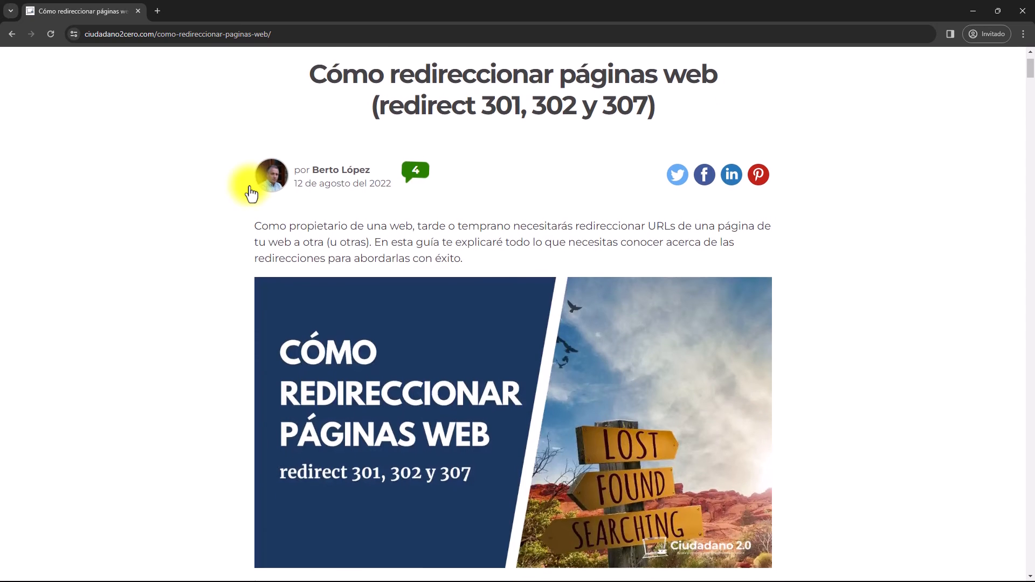
{"action": "scroll", "coordinate": [251, 193], "scroll_direction": "down", "scroll_amount": 5}
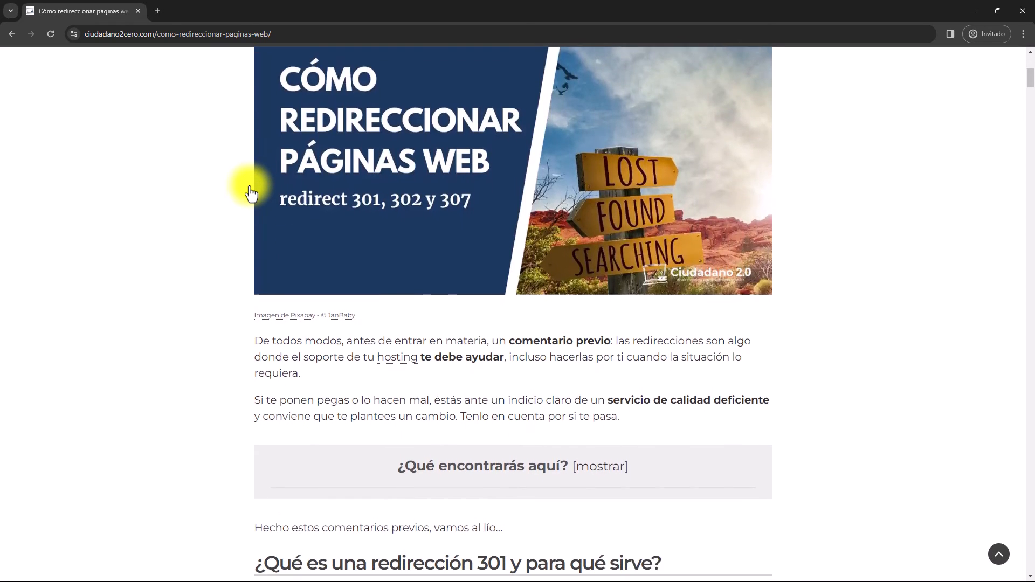
{"action": "left_click", "coordinate": [600, 326]}
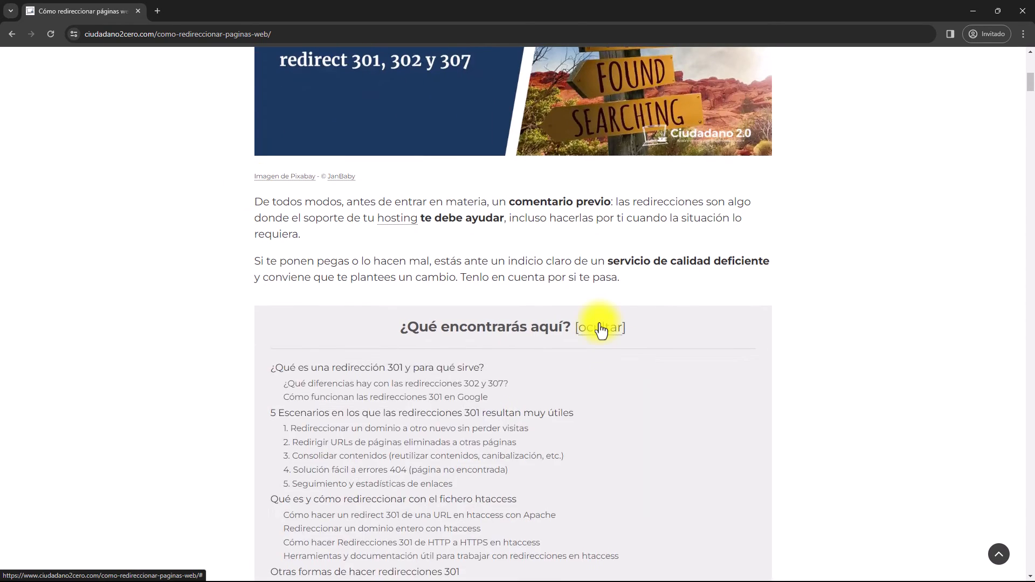
{"action": "scroll", "coordinate": [601, 329], "scroll_direction": "down", "scroll_amount": 4}
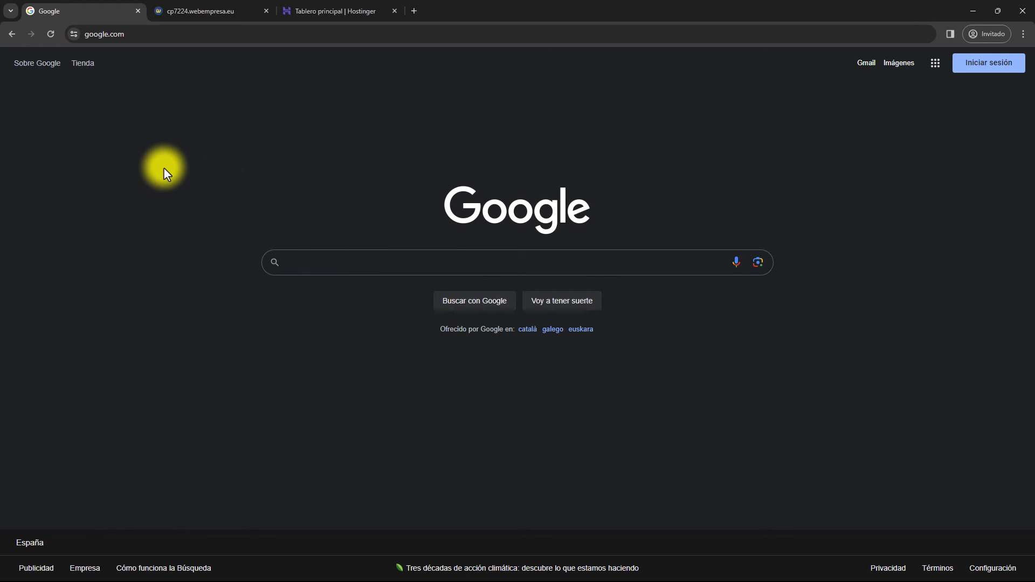
Step: Load calza.bertolopez.com/wp-admin/, showing a database connection error, then switch to the Hostinger dashboard
{"action": "left_click", "coordinate": [144, 34]}
{"action": "type", "text": "cal"}
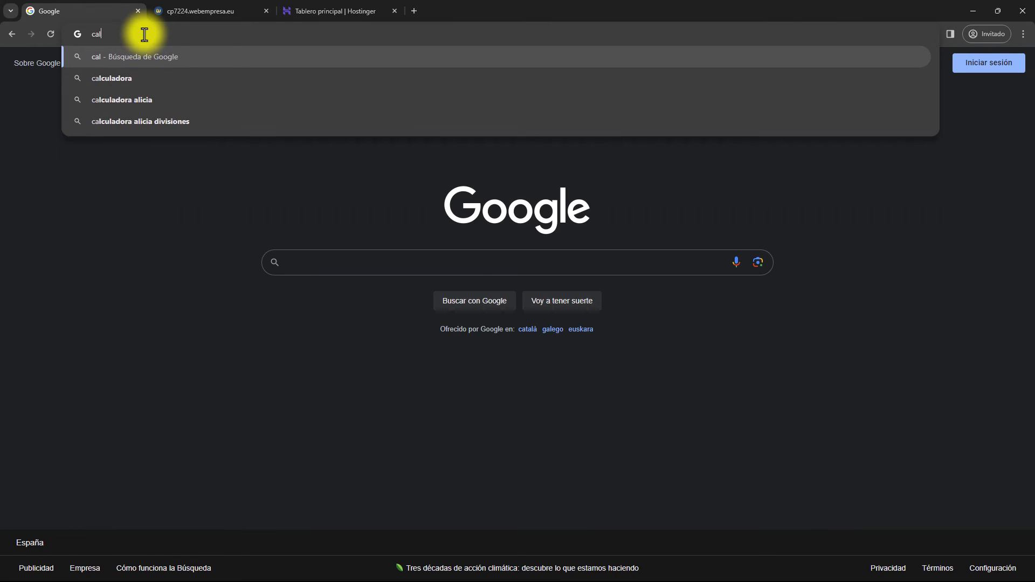
{"action": "type", "text": "za.bertolopez."}
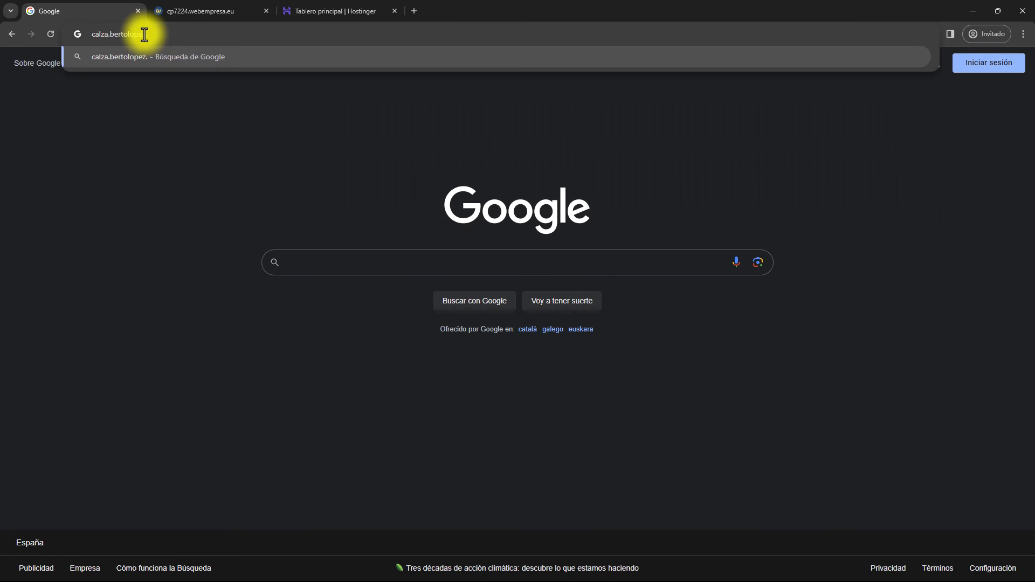
{"action": "type", "text": "com/wp-admin/"}
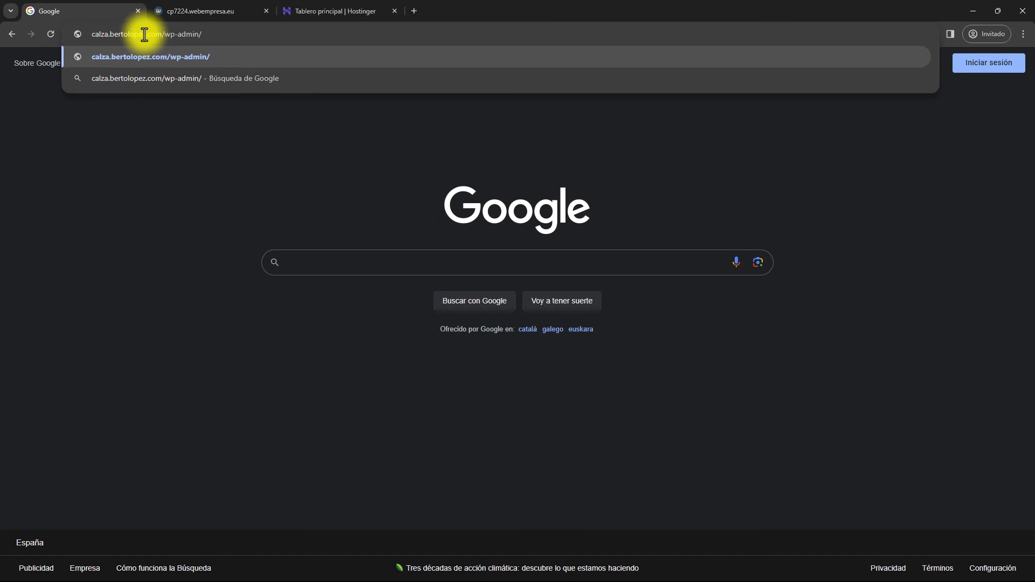
{"action": "key", "text": "Return"}
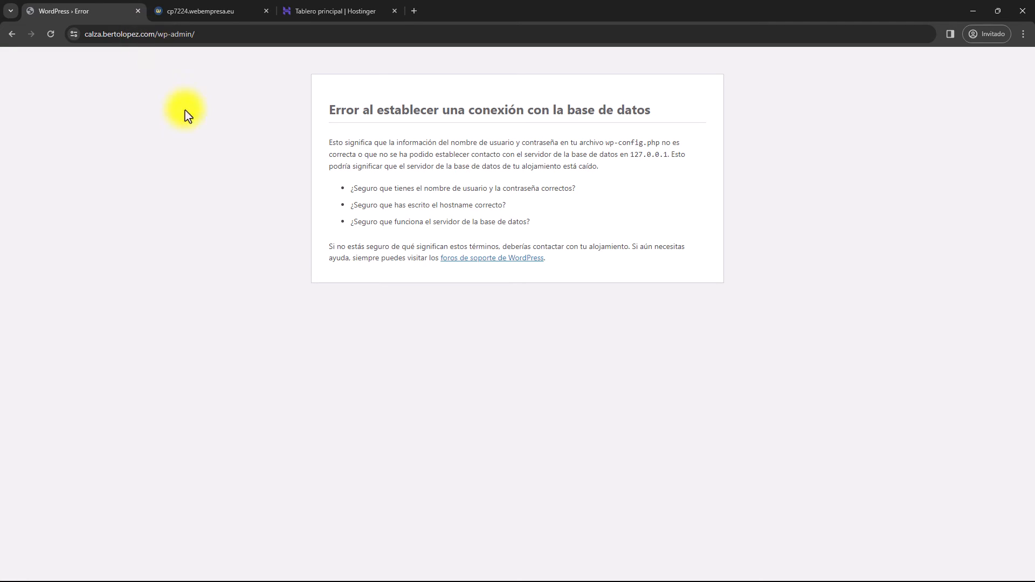
{"action": "left_click", "coordinate": [351, 11]}
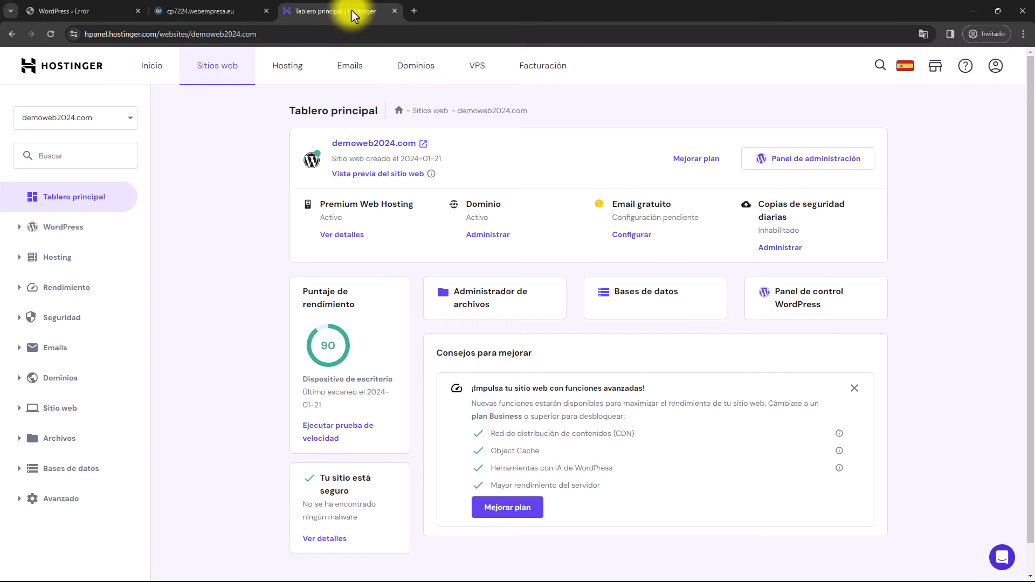
Step: Review demoweb2024.com's nameserver form in Hostinger, cancel without changes, and return to WePanel
{"action": "left_click", "coordinate": [490, 236]}
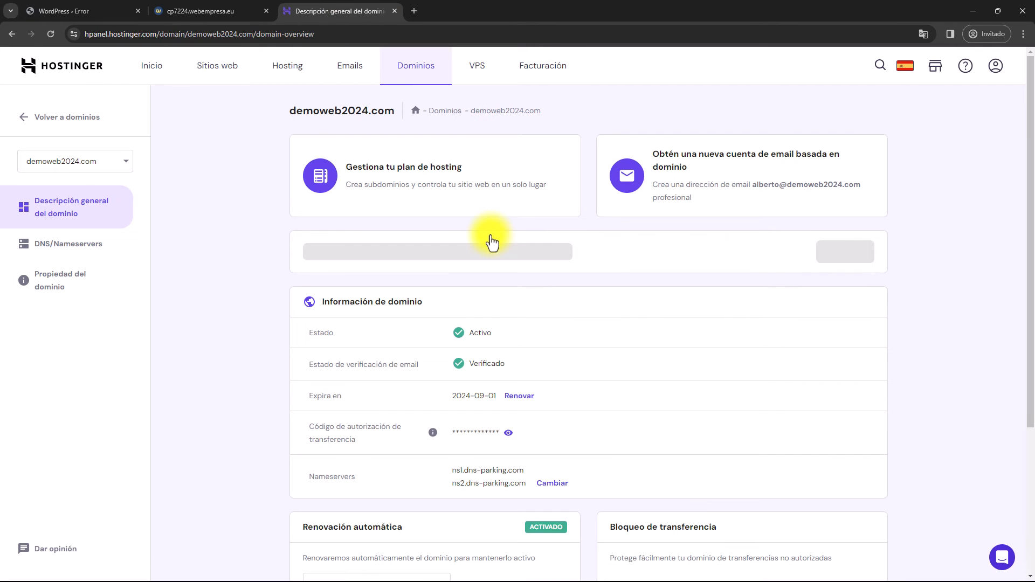
{"action": "scroll", "coordinate": [492, 242], "scroll_direction": "down", "scroll_amount": 4}
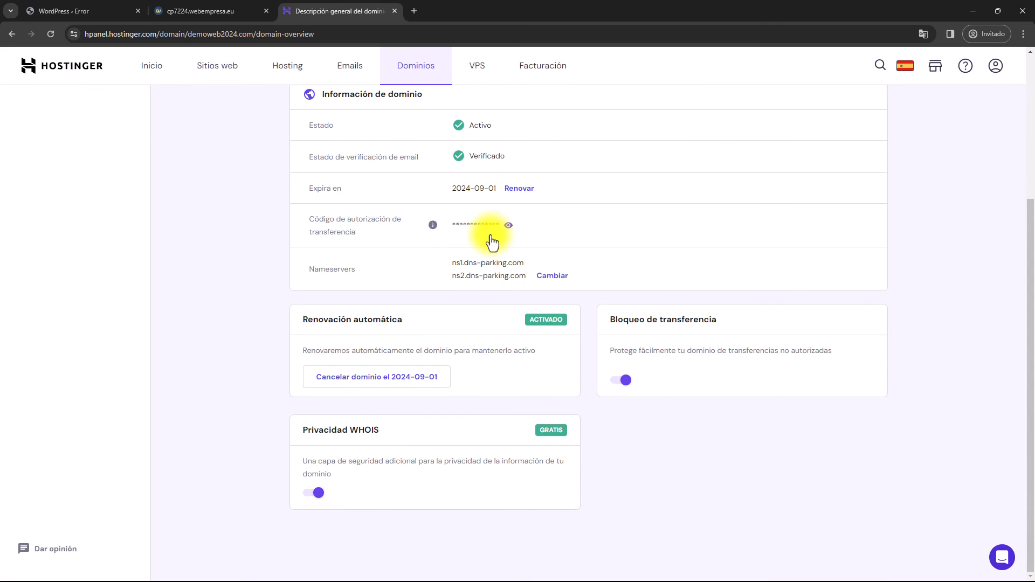
{"action": "left_click", "coordinate": [553, 276]}
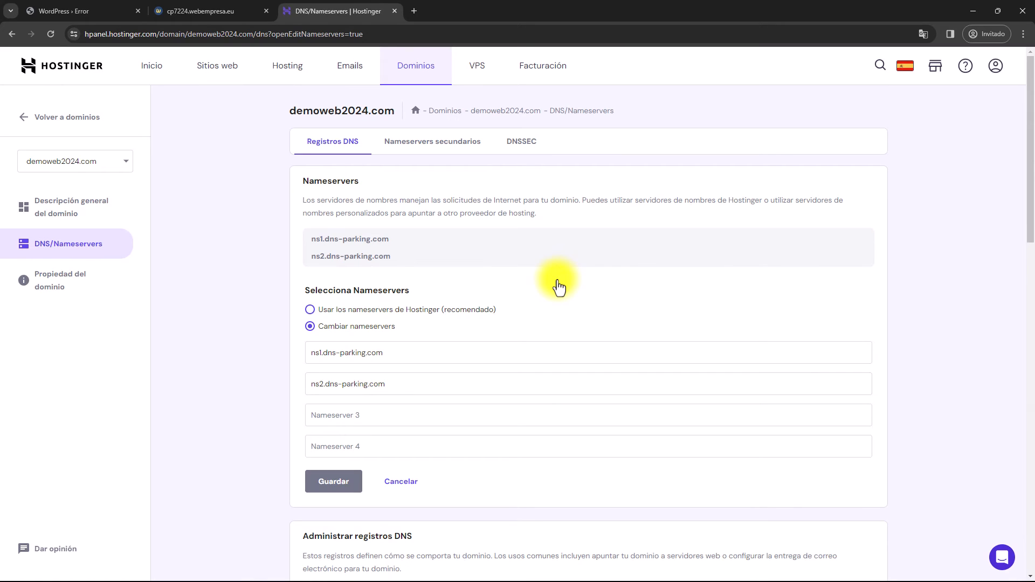
{"action": "left_click", "coordinate": [353, 311]}
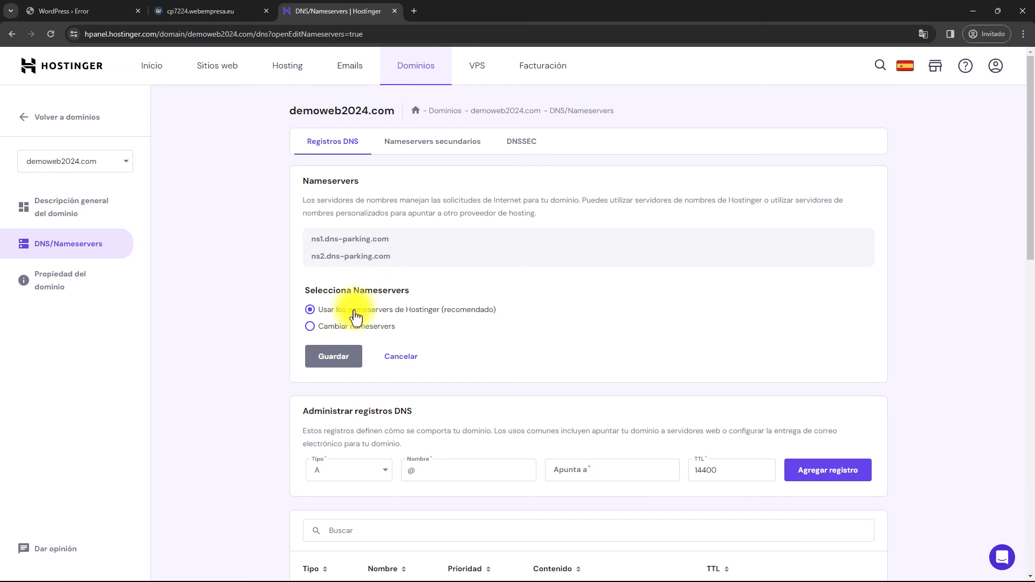
{"action": "left_click", "coordinate": [401, 356]}
{"action": "left_click", "coordinate": [211, 10]}
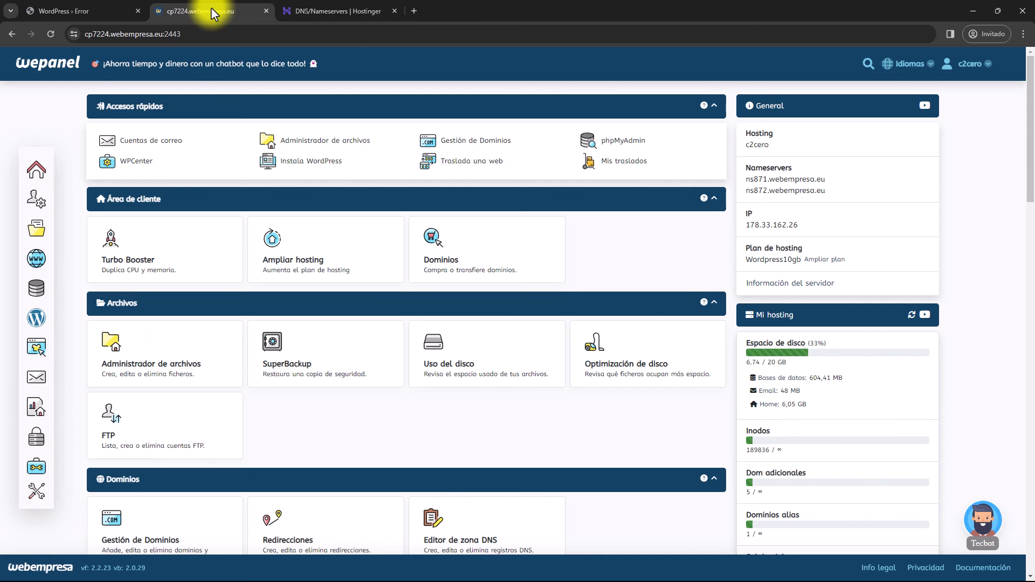
Step: Edit public_html/calza/wp-config.php in the ACE Editor, fix the DB_PASSWORD value, and save
{"action": "left_click", "coordinate": [300, 142]}
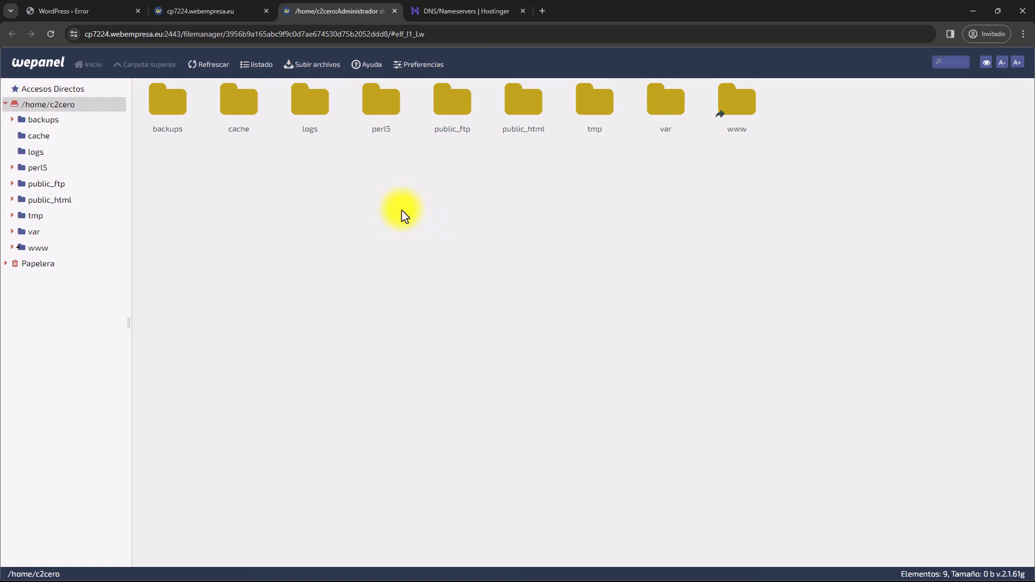
{"action": "double_click", "coordinate": [528, 93]}
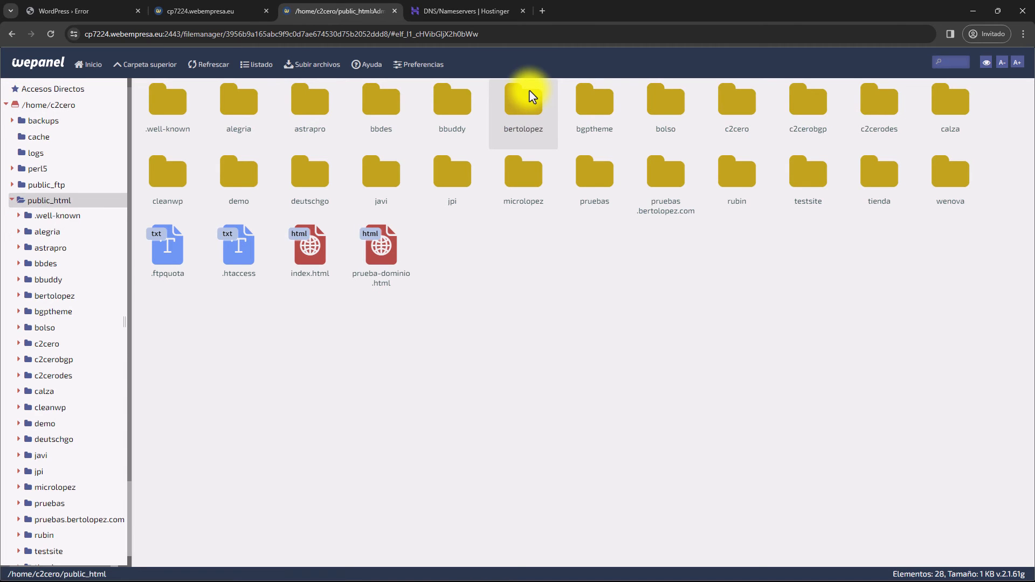
{"action": "double_click", "coordinate": [955, 117]}
{"action": "right_click", "coordinate": [454, 189]}
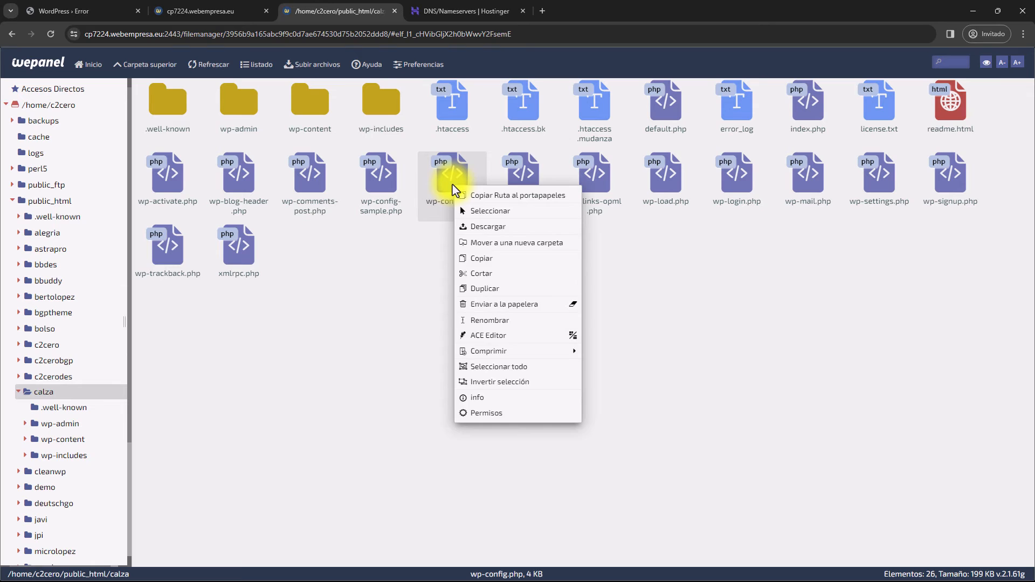
{"action": "left_click", "coordinate": [497, 341]}
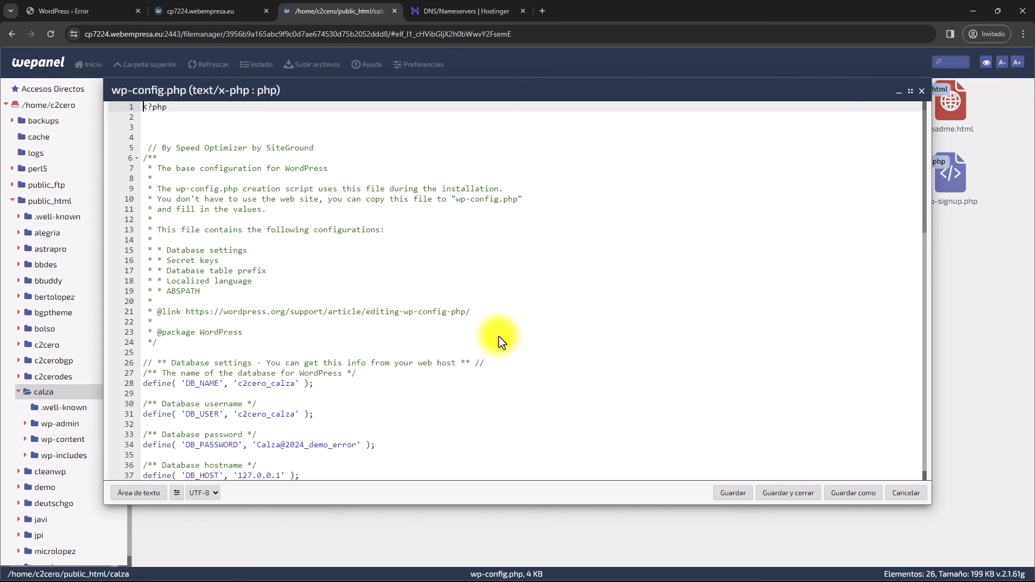
{"action": "scroll", "coordinate": [500, 341], "scroll_direction": "down", "scroll_amount": 2}
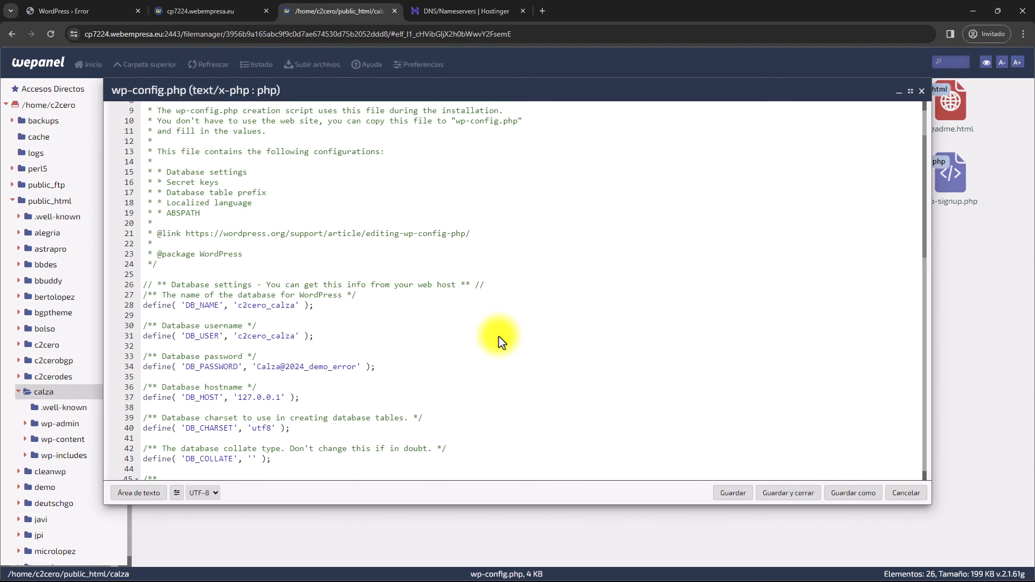
{"action": "left_click", "coordinate": [358, 366]}
{"action": "key", "text": "BackSpace"}
{"action": "key", "text": "BackSpace"}
{"action": "key", "text": "BackSpace"}
{"action": "key", "text": "BackSpace"}
{"action": "key", "text": "BackSpace"}
{"action": "key", "text": "BackSpace"}
{"action": "key", "text": "BackSpace"}
{"action": "key", "text": "BackSpace"}
{"action": "key", "text": "BackSpace"}
{"action": "key", "text": "BackSpace"}
{"action": "key", "text": "BackSpace"}
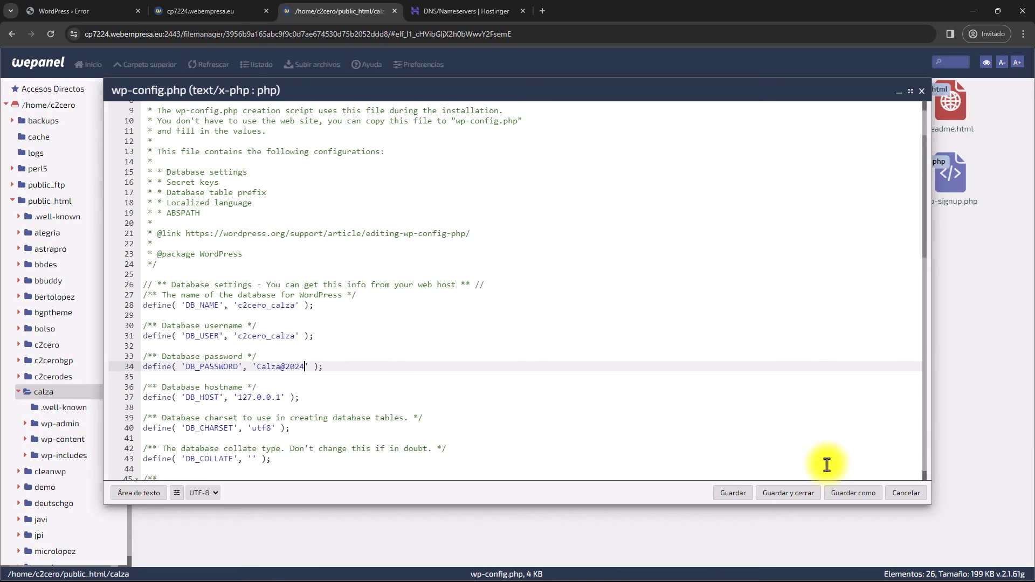
{"action": "left_click", "coordinate": [788, 493]}
Step: Reload wp-admin to confirm the database error is gone, then browse the Calza Joven storefront
{"action": "left_click", "coordinate": [74, 10]}
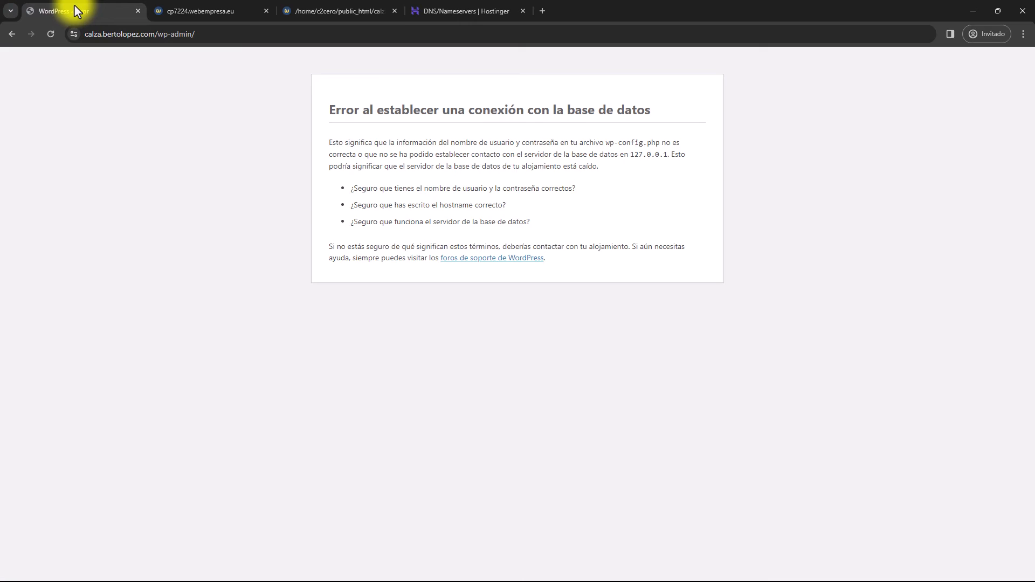
{"action": "left_click", "coordinate": [194, 34]}
{"action": "key", "text": "Return"}
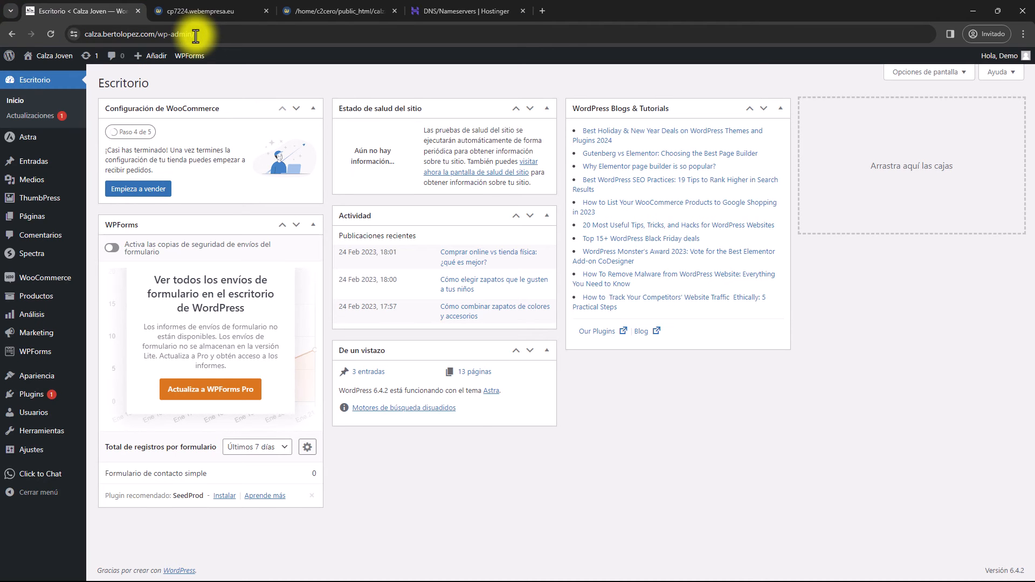
{"action": "mouse_move", "coordinate": [46, 54]}
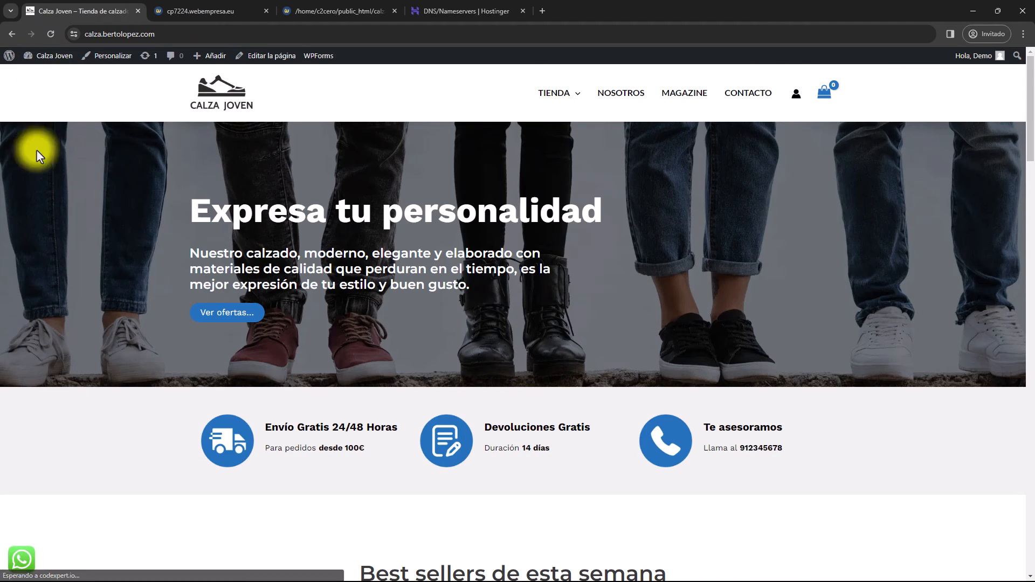
{"action": "scroll", "coordinate": [112, 500], "scroll_direction": "down", "scroll_amount": 15}
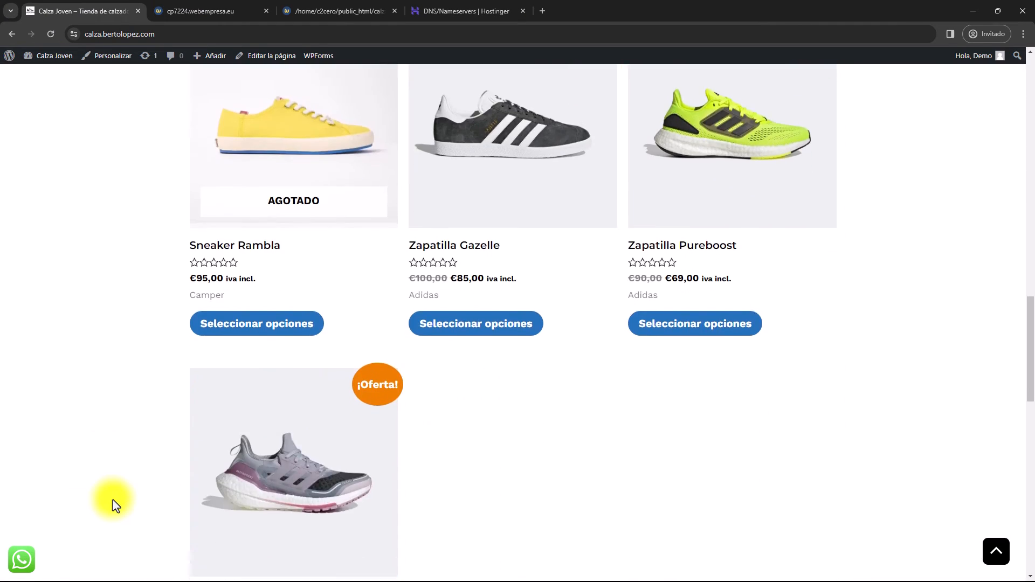
{"action": "scroll", "coordinate": [112, 499], "scroll_direction": "up", "scroll_amount": 15}
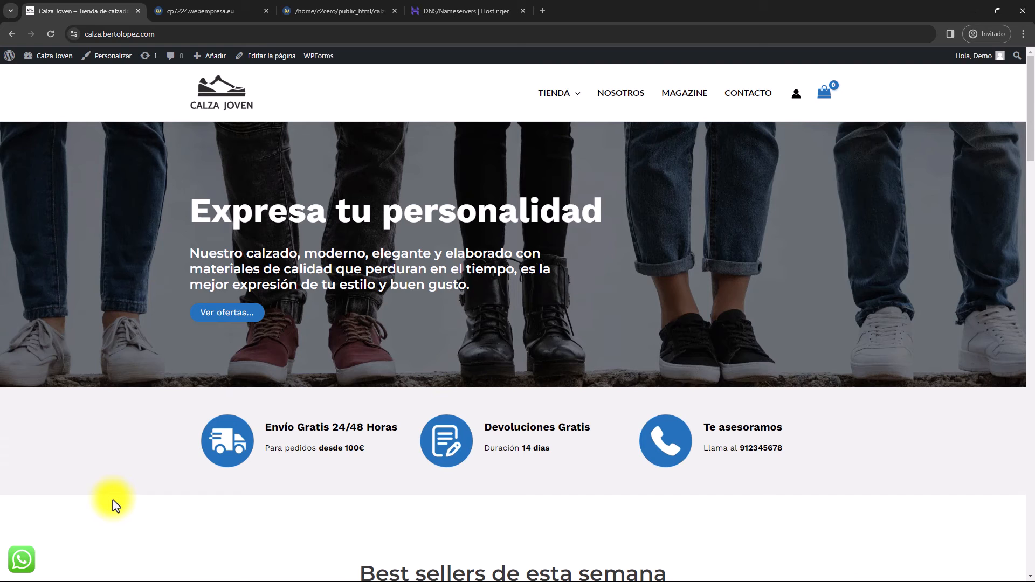
Step: In database management, filter databases by 'cal' and users by 'calza' to find c2cero_calza
{"action": "left_click", "coordinate": [191, 9]}
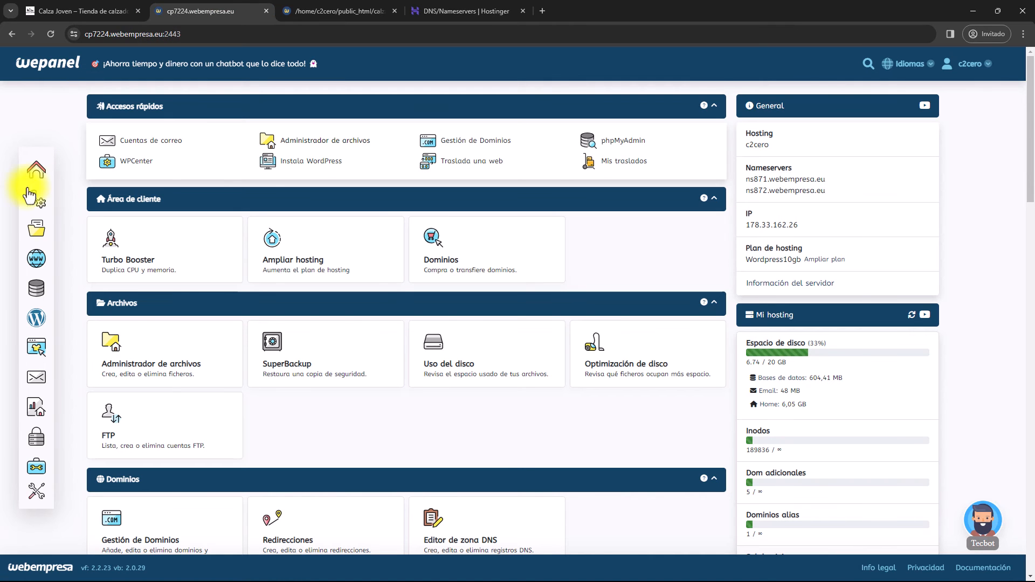
{"action": "left_click", "coordinate": [37, 292]}
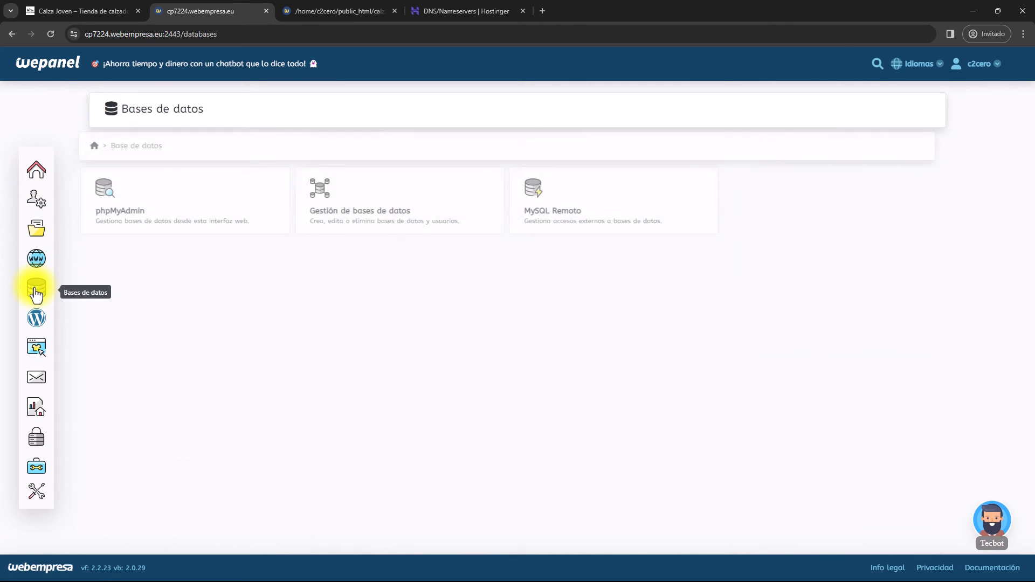
{"action": "left_click", "coordinate": [369, 212]}
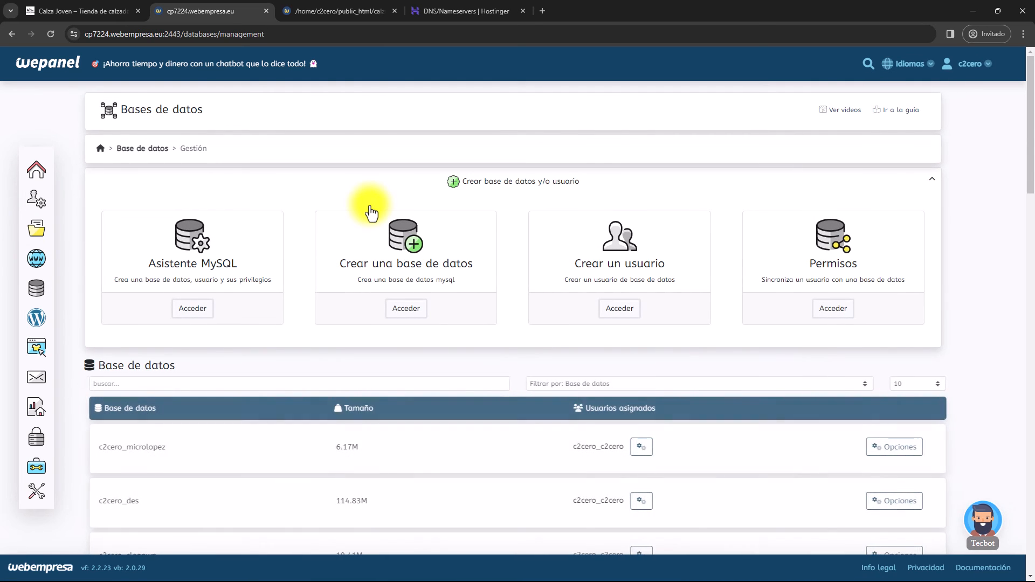
{"action": "left_click", "coordinate": [150, 383]}
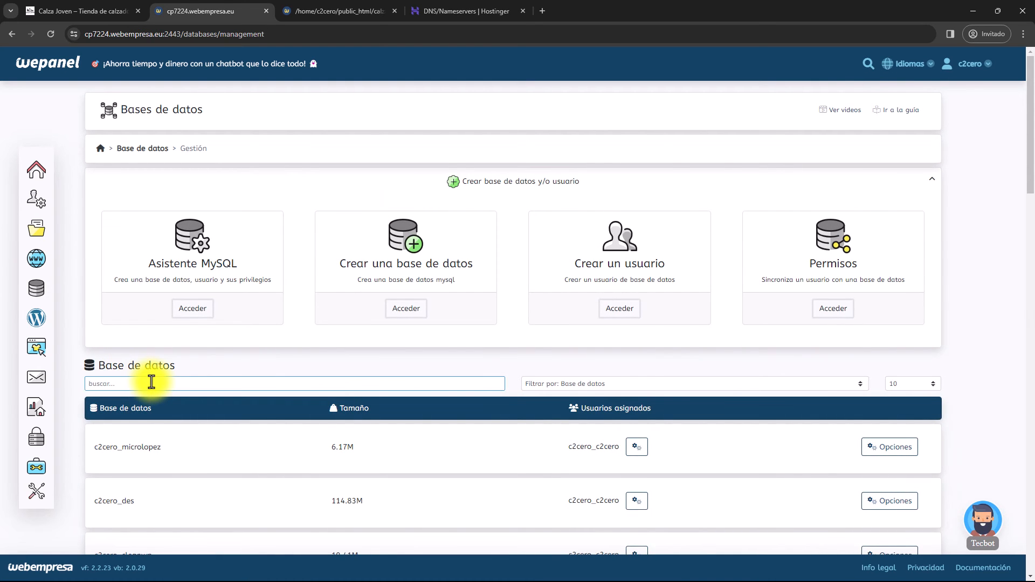
{"action": "type", "text": "cal"}
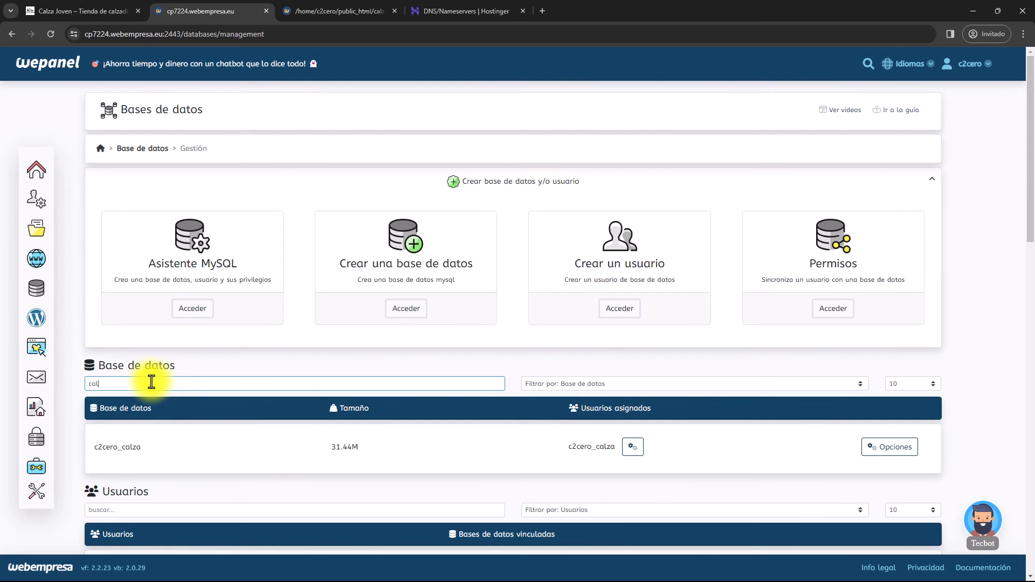
{"action": "scroll", "coordinate": [152, 381], "scroll_direction": "down", "scroll_amount": 5}
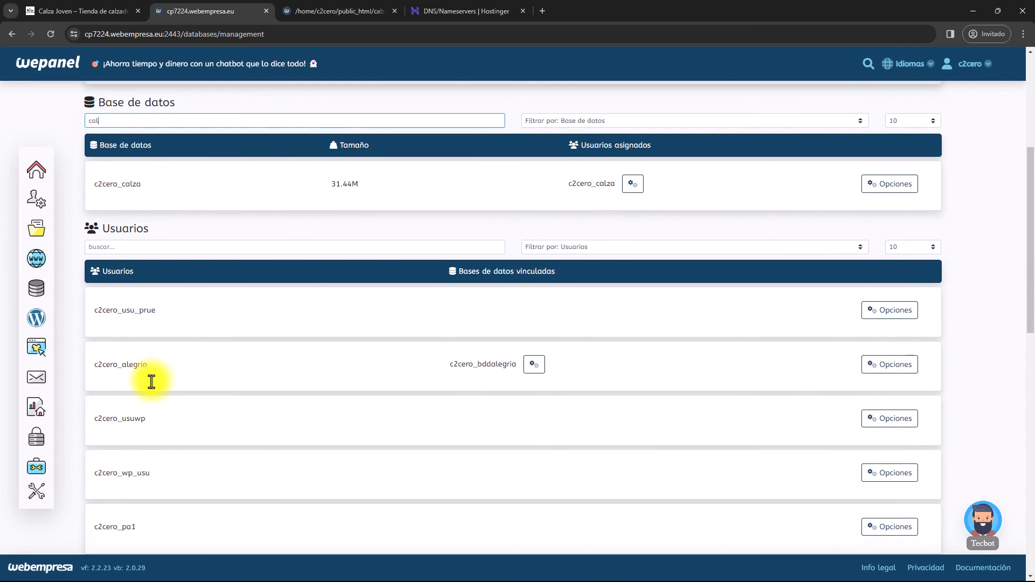
{"action": "left_click", "coordinate": [172, 247]}
{"action": "type", "text": "calza"}
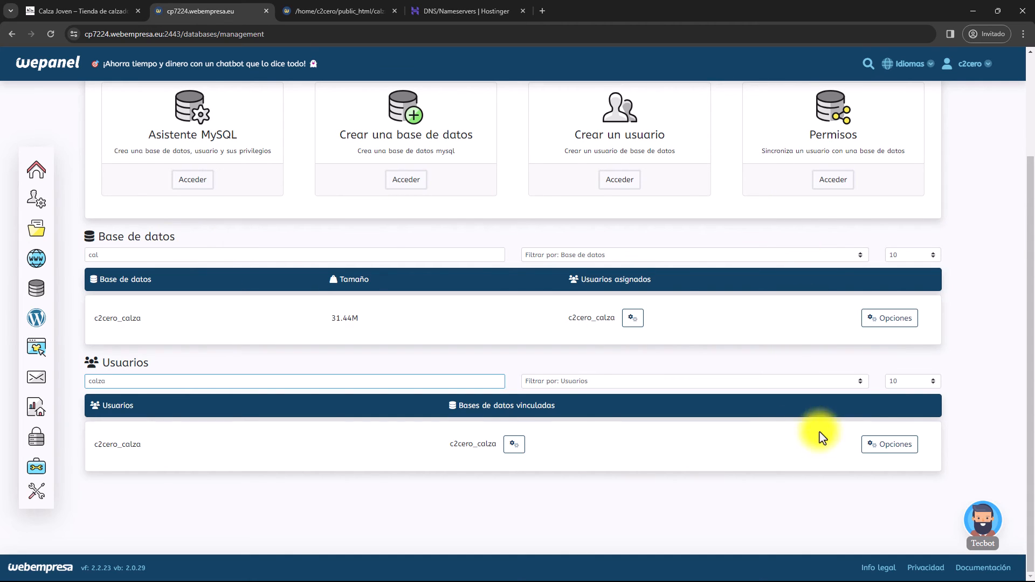
{"action": "left_click", "coordinate": [892, 456]}
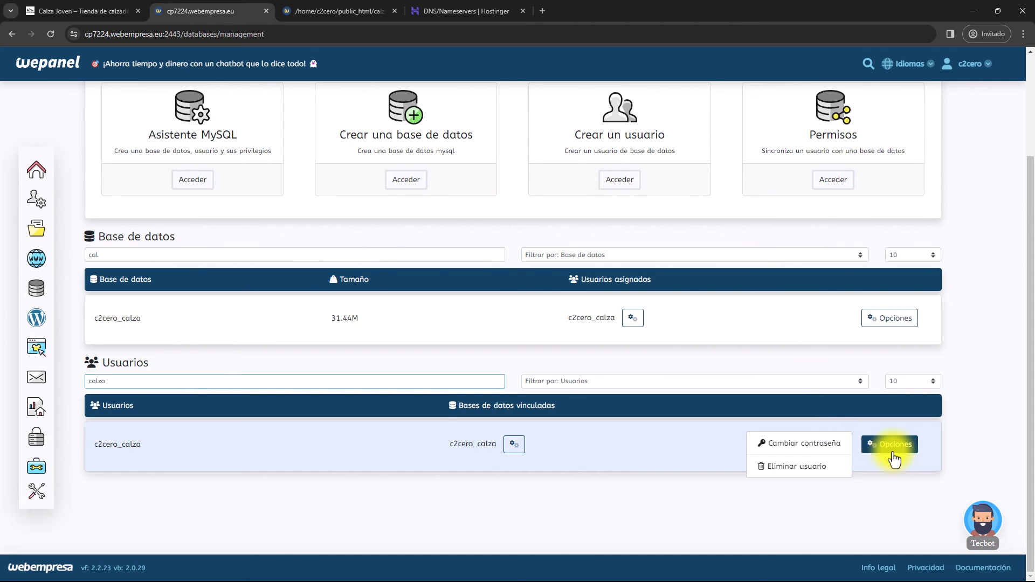
{"action": "left_click", "coordinate": [829, 447]}
{"action": "scroll", "coordinate": [830, 450], "scroll_direction": "down", "scroll_amount": 4}
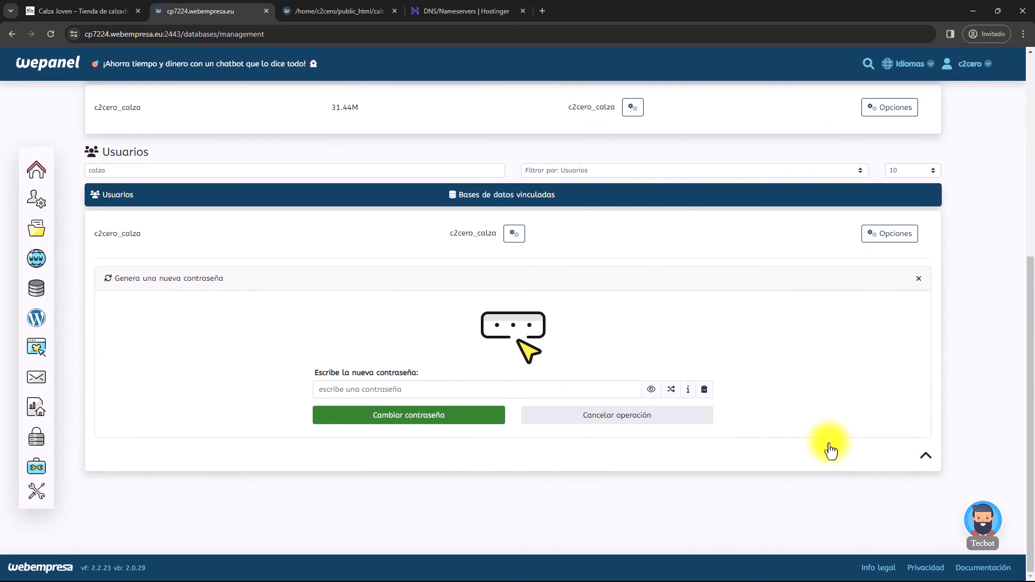
{"action": "left_click", "coordinate": [677, 419]}
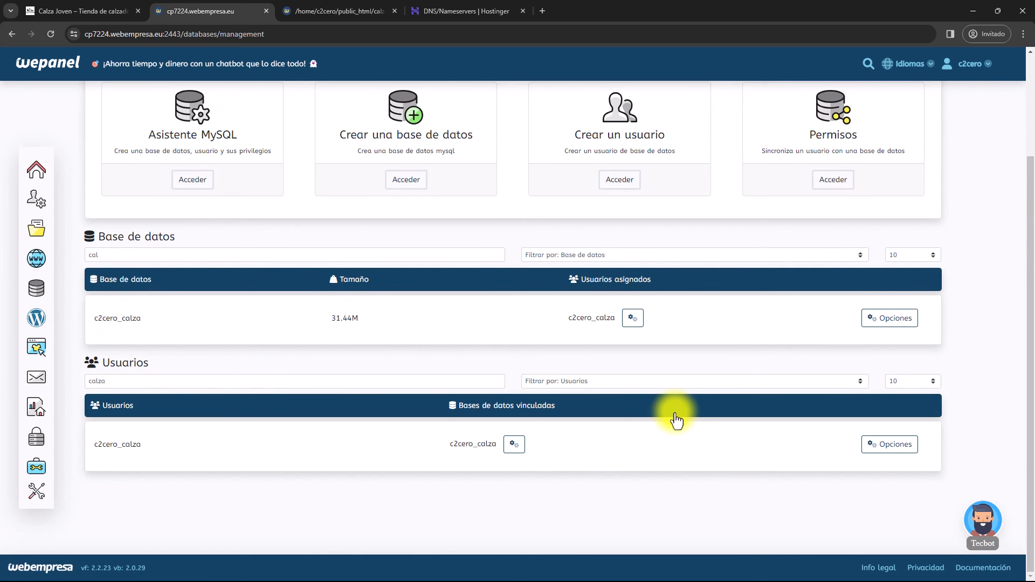
{"action": "left_click", "coordinate": [36, 171]}
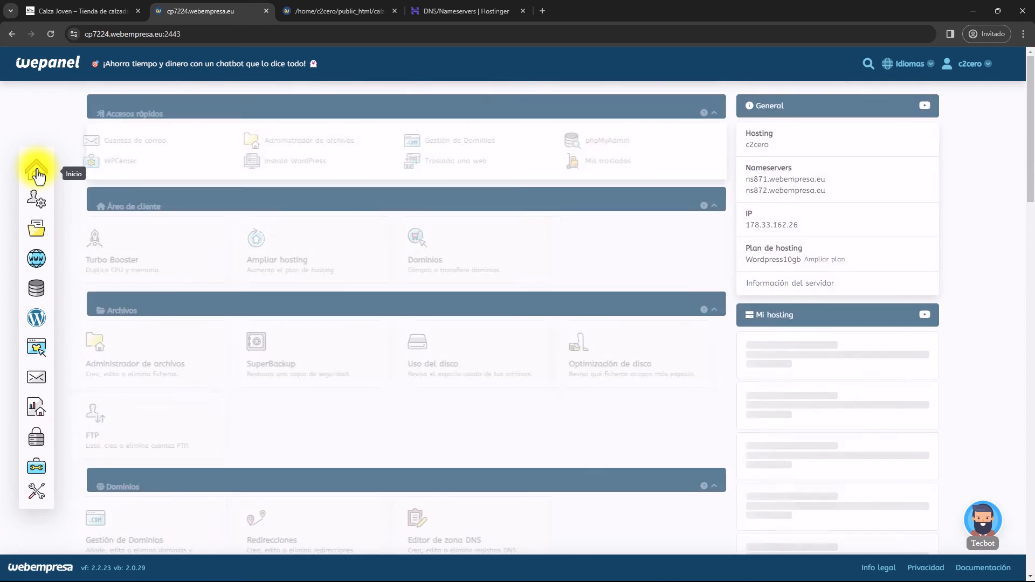
Step: Find Versiones PHP via search, filter to 'calza', and view calza.bertolopez.com's PHP 7.4 without changing it
{"action": "left_click", "coordinate": [869, 64]}
{"action": "type", "text": "php"}
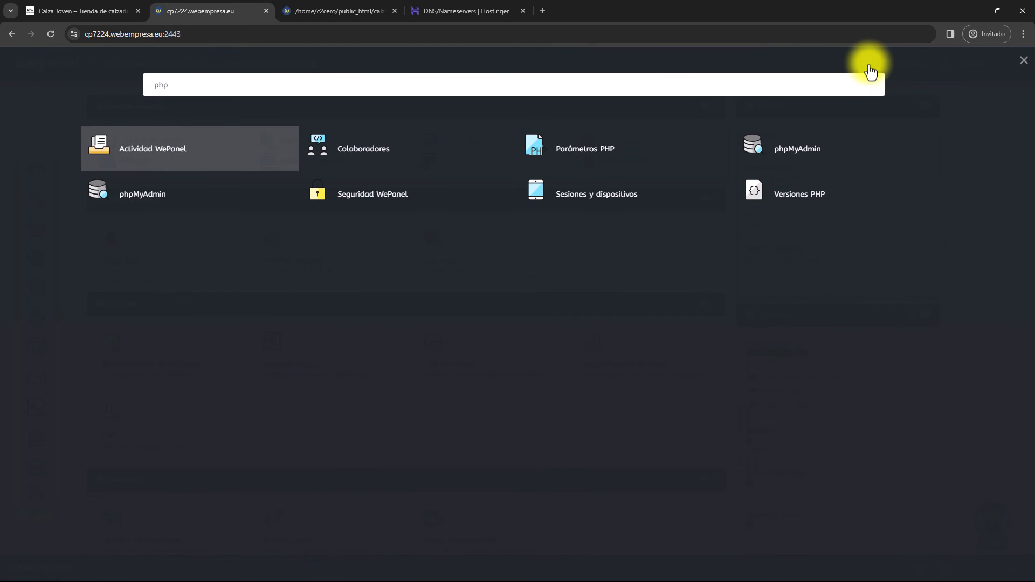
{"action": "left_click", "coordinate": [793, 200]}
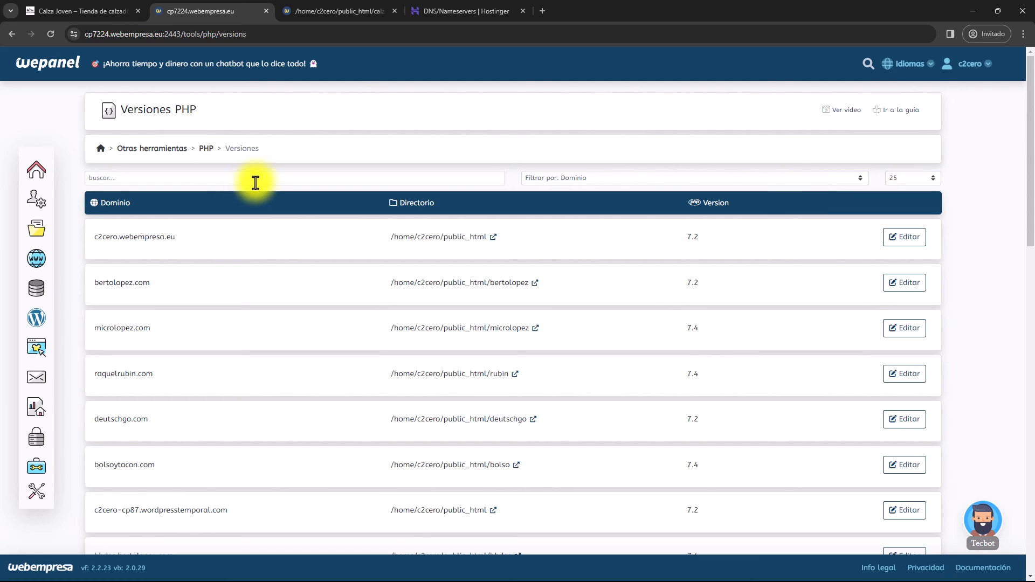
{"action": "left_click", "coordinate": [257, 181]}
{"action": "type", "text": "calza"}
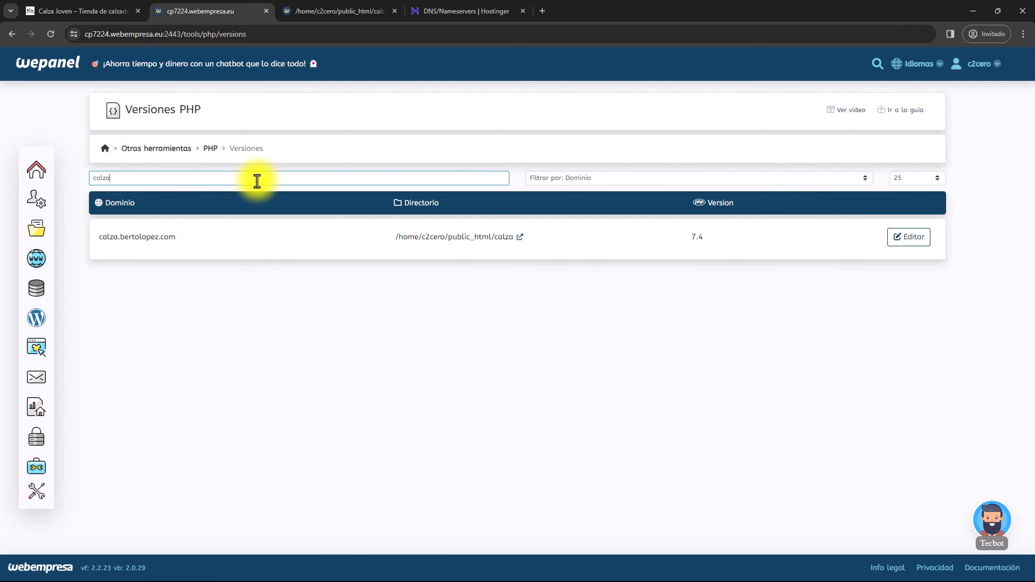
{"action": "left_click", "coordinate": [916, 238]}
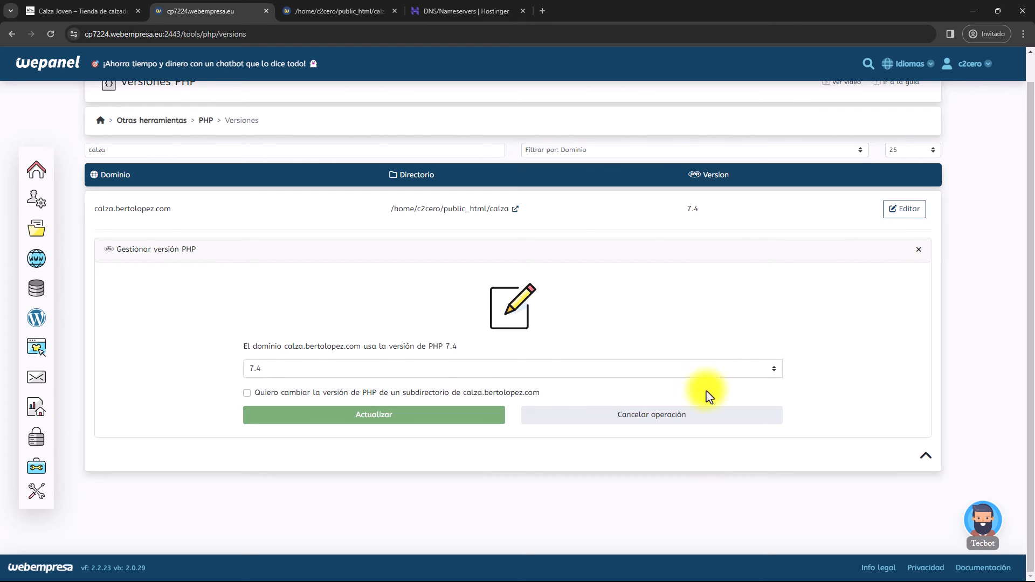
{"action": "left_click", "coordinate": [720, 420]}
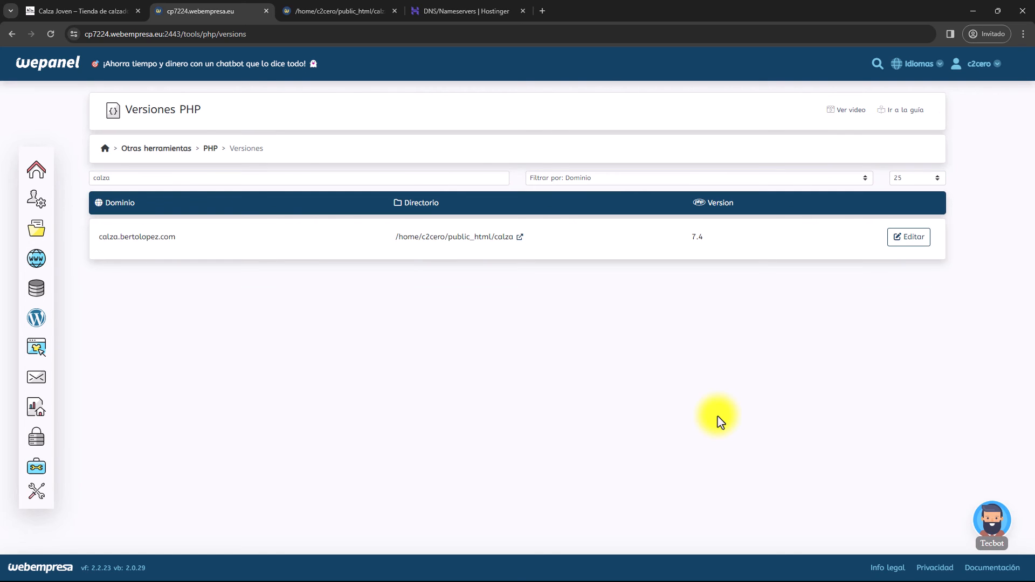
Step: Open calza's wp-config.php in the editor and scroll to the WP_DEBUG lines
{"action": "left_click", "coordinate": [330, 11]}
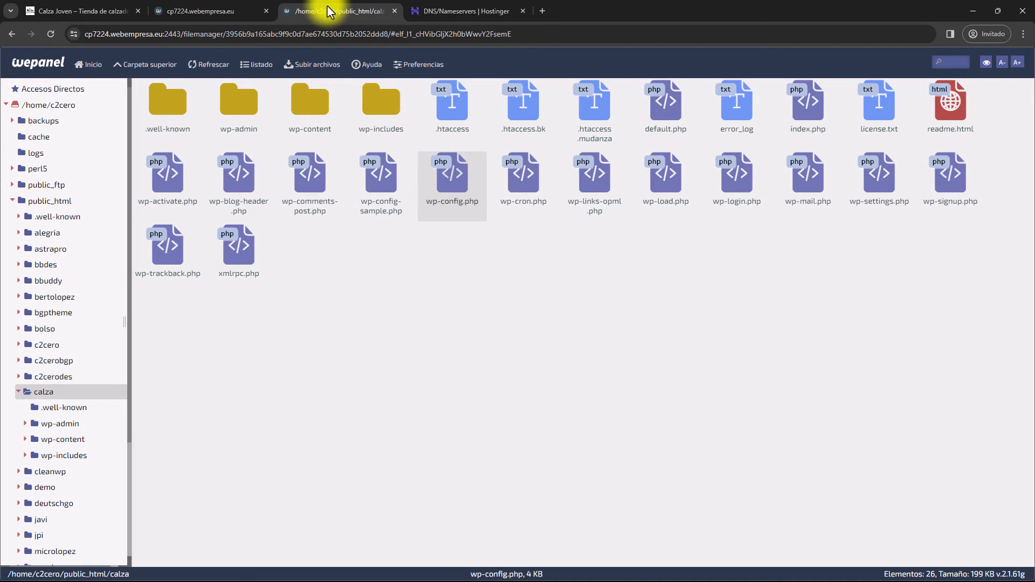
{"action": "double_click", "coordinate": [448, 183]}
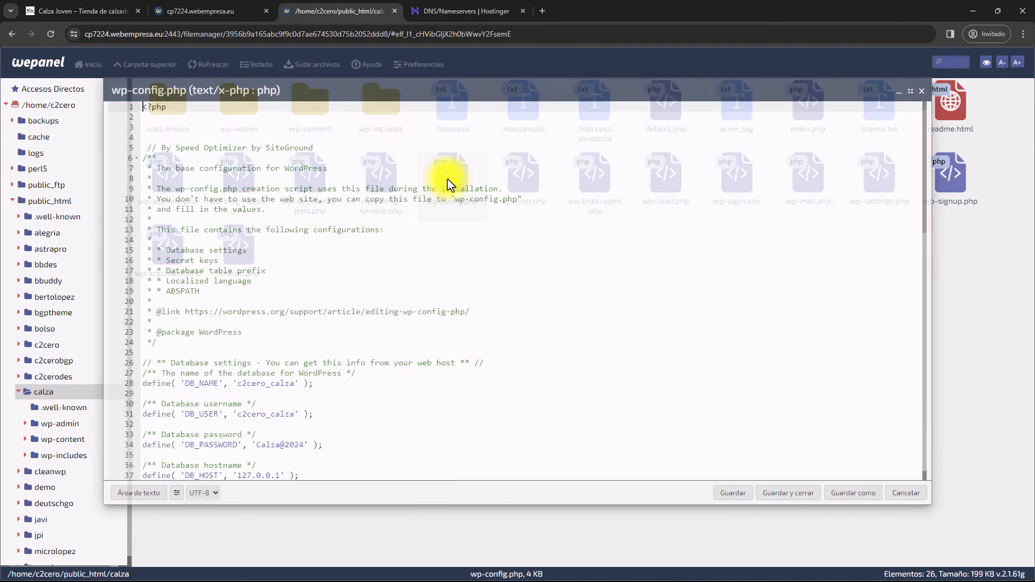
{"action": "scroll", "coordinate": [448, 183], "scroll_direction": "down", "scroll_amount": 6}
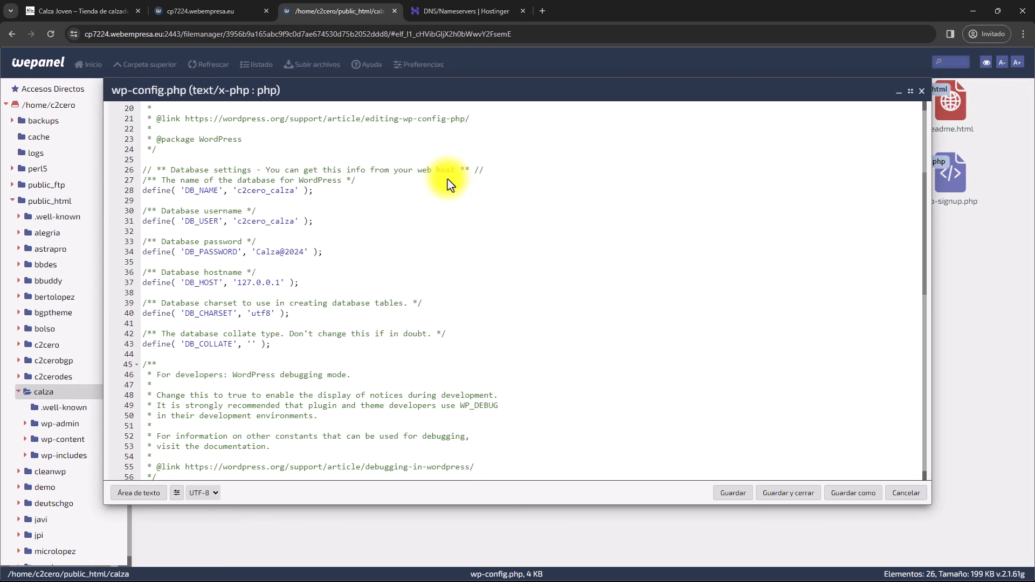
{"action": "scroll", "coordinate": [448, 179], "scroll_direction": "down", "scroll_amount": 1}
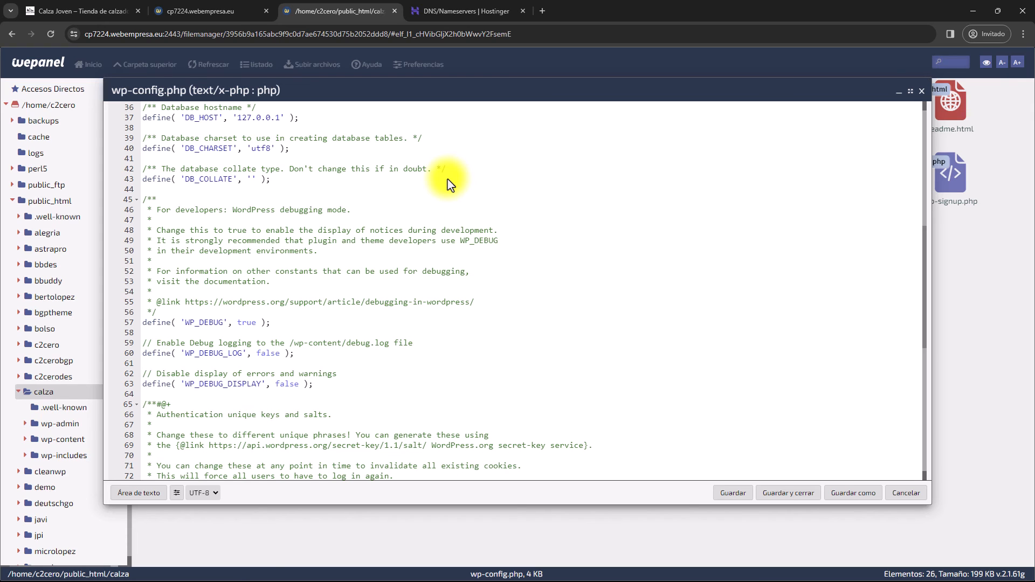
Step: Set WP_DEBUG_LOG and WP_DEBUG_DISPLAY to true, leaving WP_DEBUG true
{"action": "left_click", "coordinate": [254, 323]}
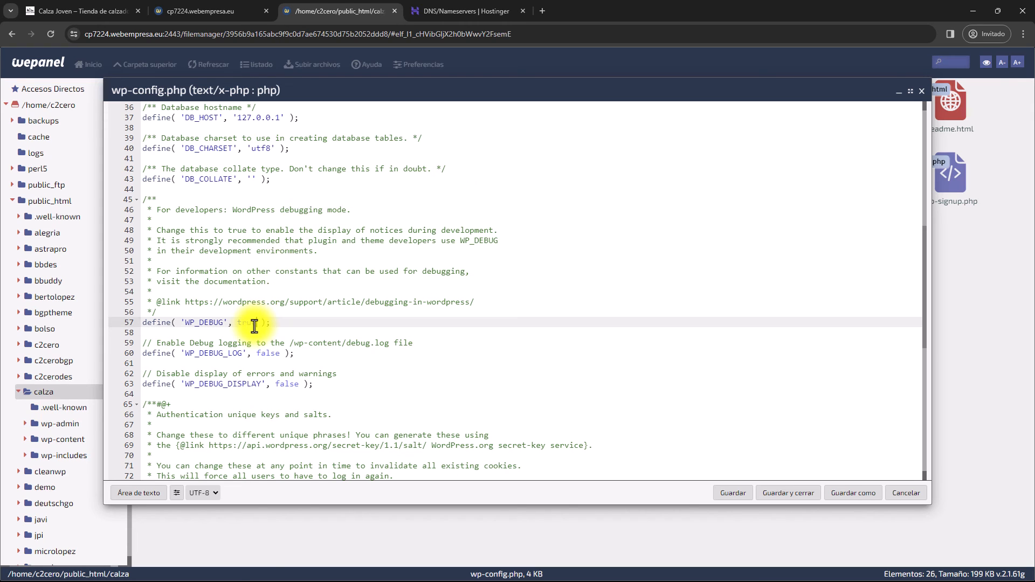
{"action": "key", "text": "shift+Left"}
{"action": "key", "text": "shift+Left"}
{"action": "key", "text": "shift+Left"}
{"action": "key", "text": "shift+Left"}
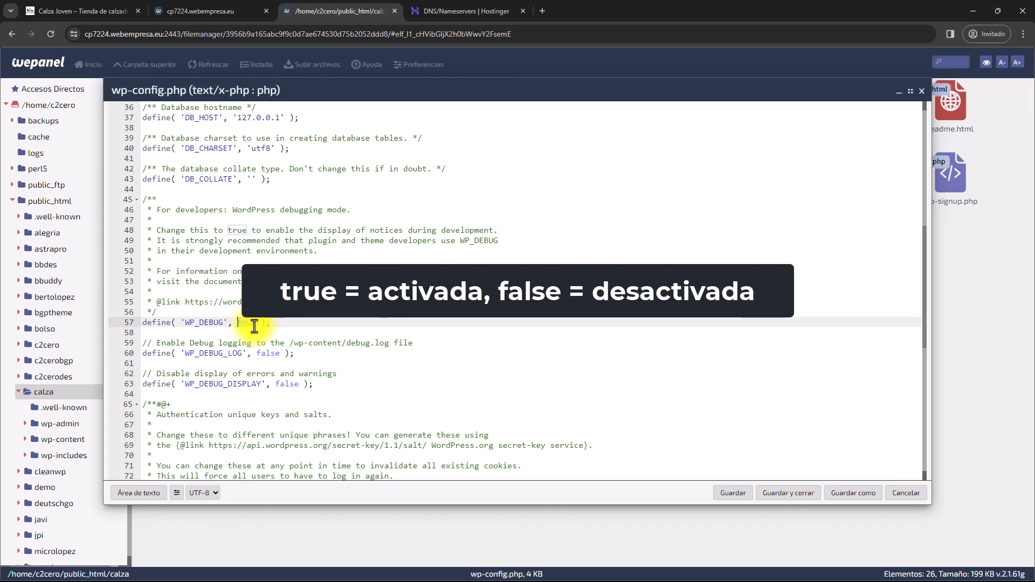
{"action": "type", "text": "false"}
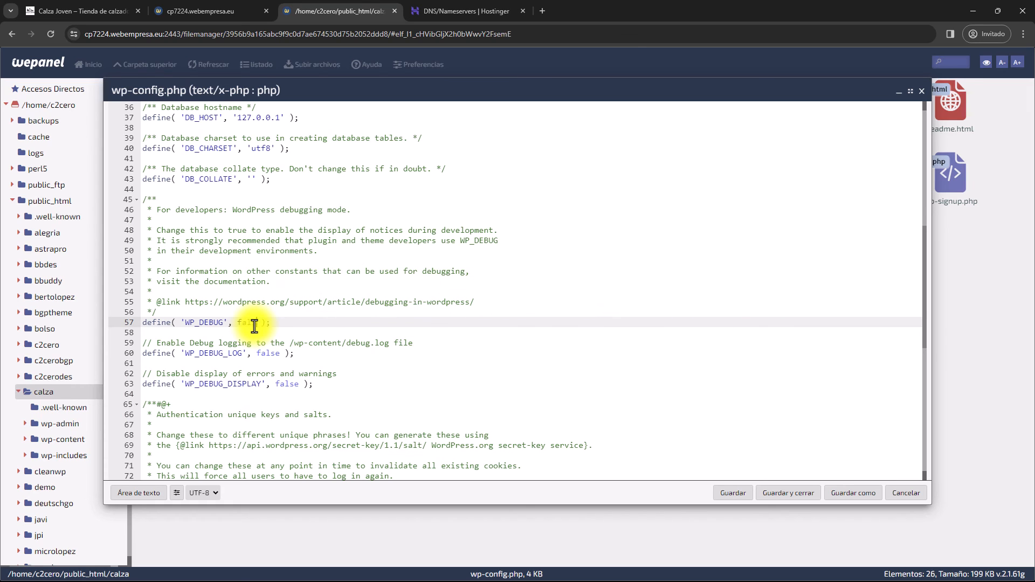
{"action": "key", "text": "BackSpace"}
{"action": "key", "text": "BackSpace"}
{"action": "key", "text": "BackSpace"}
{"action": "key", "text": "BackSpace"}
{"action": "key", "text": "BackSpace"}
{"action": "type", "text": "tr"}
{"action": "left_click", "coordinate": [282, 355]}
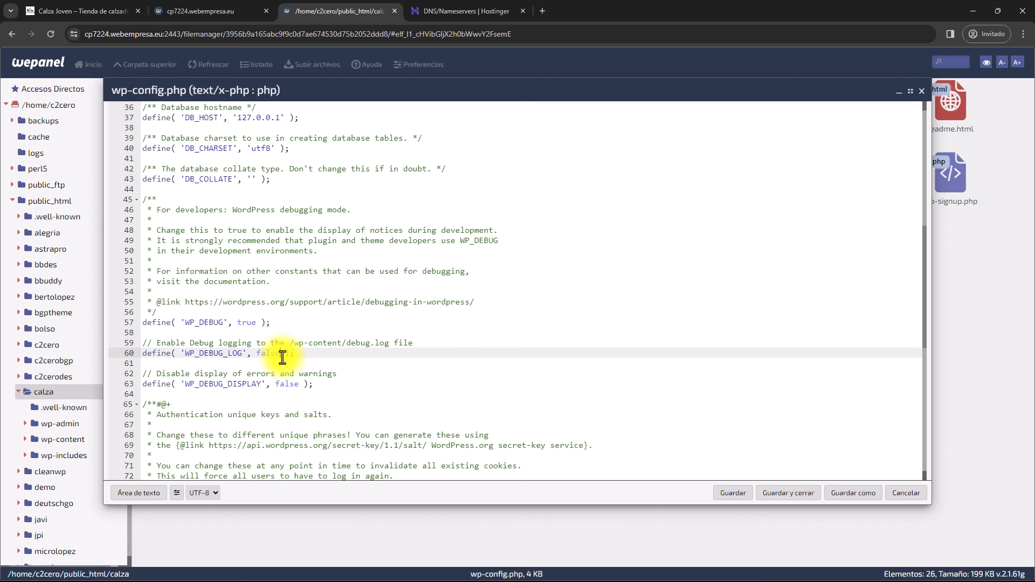
{"action": "double_click", "coordinate": [283, 356]}
{"action": "type", "text": "true"}
{"action": "double_click", "coordinate": [296, 385]}
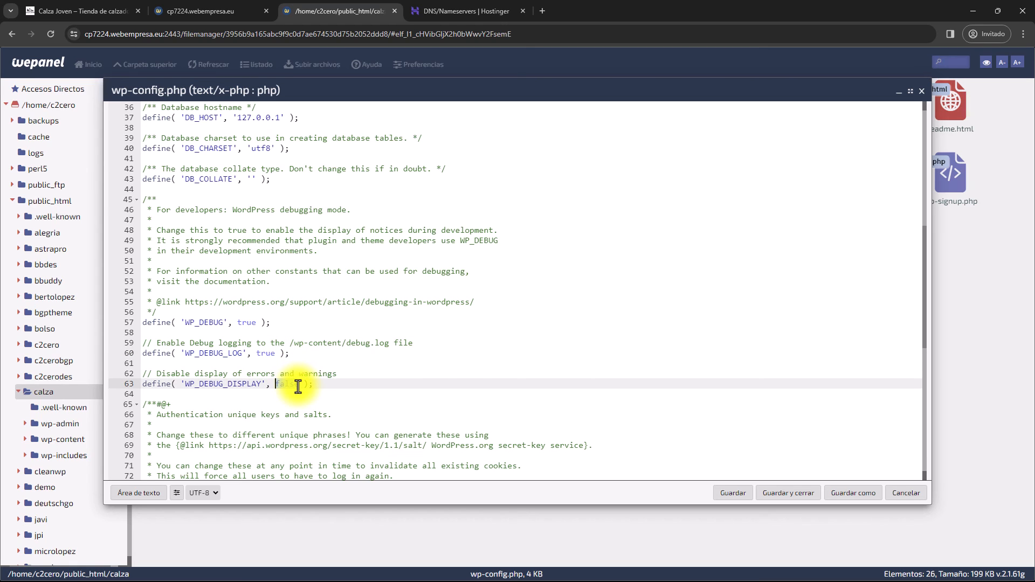
{"action": "type", "text": "true"}
Step: Append '_error' to DB_PASSWORD and save wp-config.php
{"action": "scroll", "coordinate": [298, 407], "scroll_direction": "up", "scroll_amount": 5}
{"action": "left_click", "coordinate": [301, 381]}
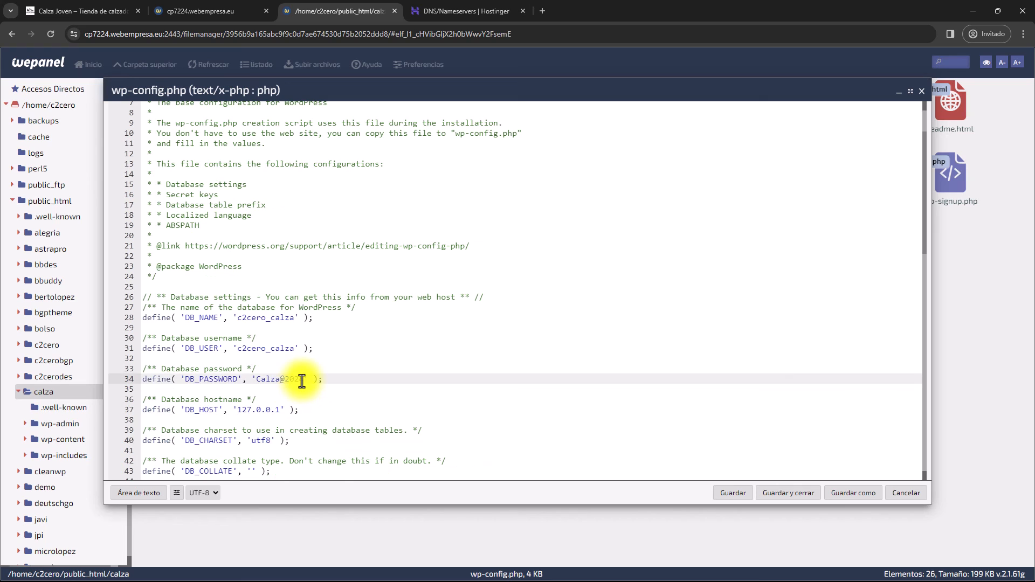
{"action": "key", "text": "Right"}
{"action": "key", "text": "Right"}
{"action": "key", "text": "Right"}
{"action": "key", "text": "Right"}
{"action": "key", "text": "Right"}
{"action": "type", "text": "_error"}
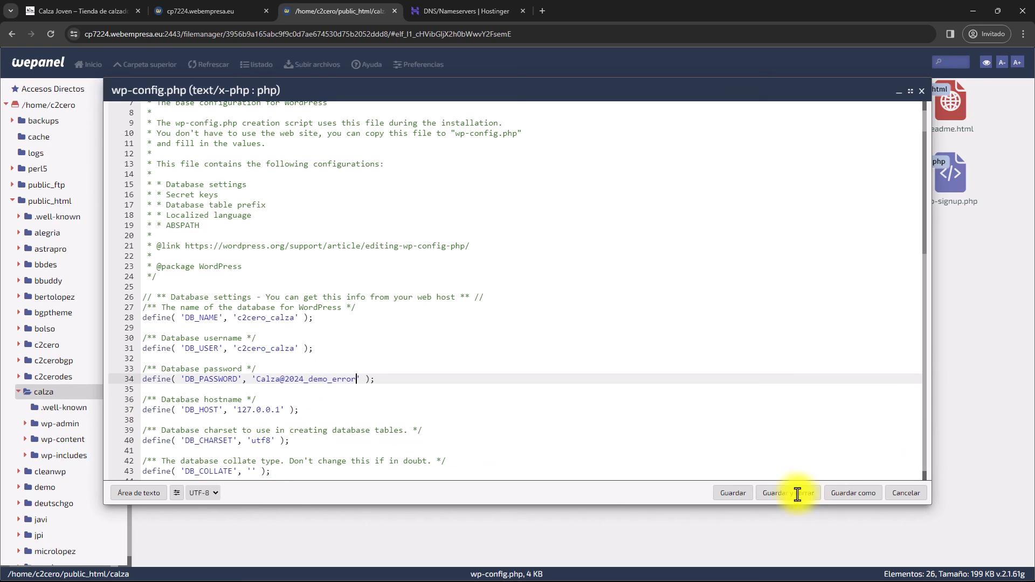
{"action": "left_click", "coordinate": [798, 502]}
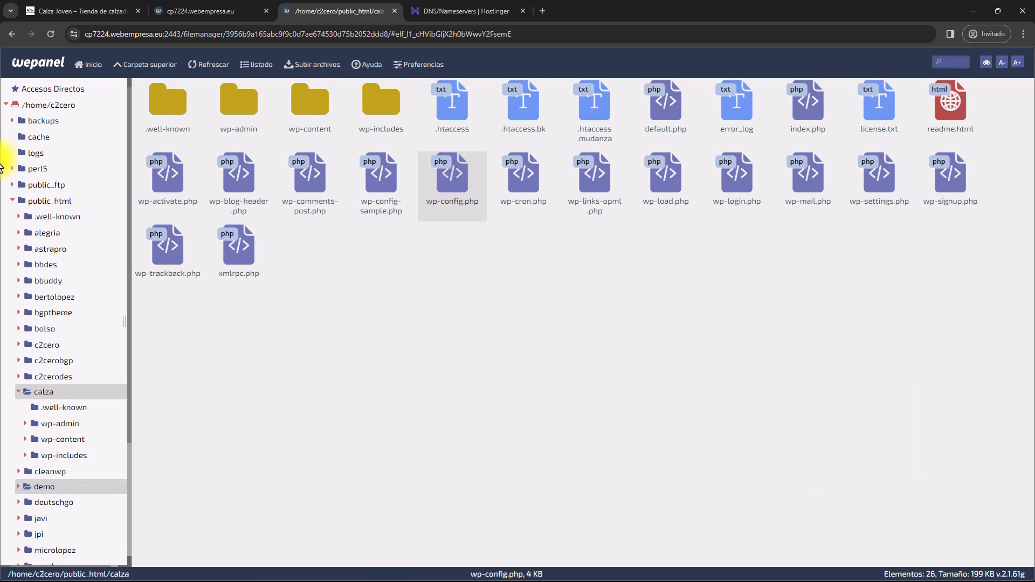
Step: Reload the Calza Joven store tab to show the database connection error
{"action": "left_click", "coordinate": [63, 14]}
{"action": "left_click", "coordinate": [50, 34]}
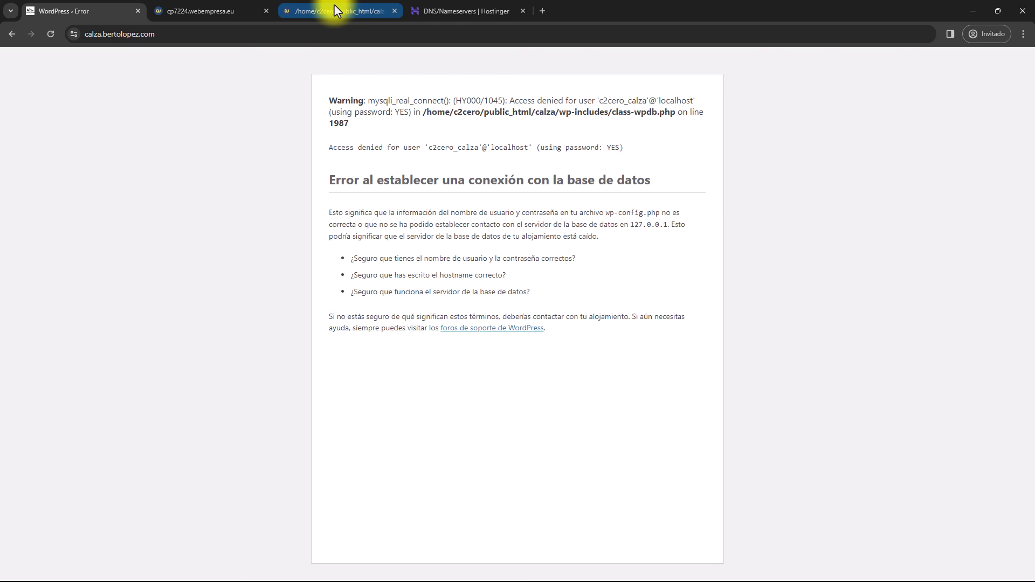
Step: Reopen calza's wp-config.php and remove the '_error' suffix from DB_PASSWORD
{"action": "left_click", "coordinate": [334, 10]}
{"action": "double_click", "coordinate": [456, 192]}
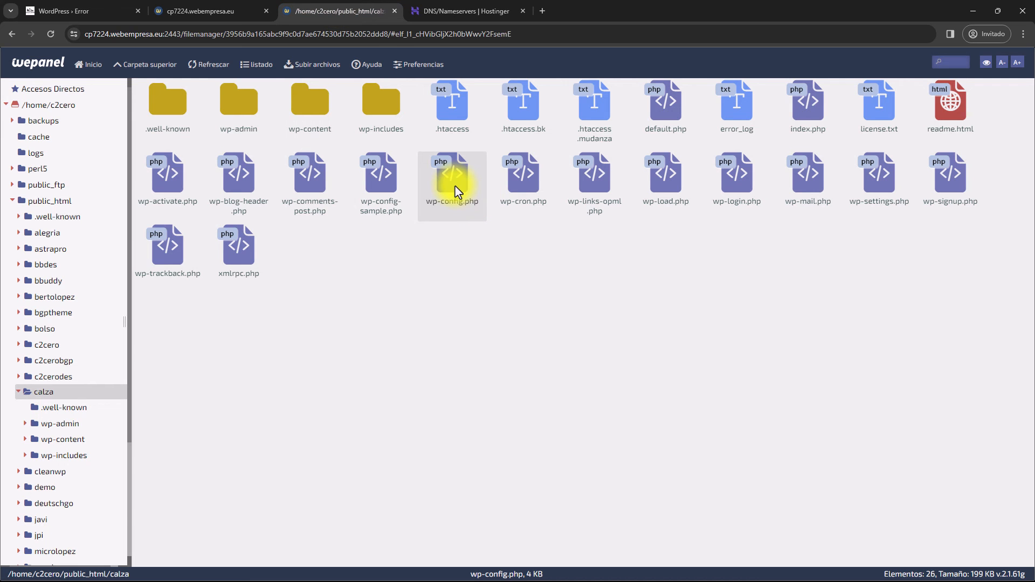
{"action": "left_click", "coordinate": [355, 444]}
{"action": "key", "text": "BackSpace"}
{"action": "key", "text": "BackSpace"}
{"action": "key", "text": "BackSpace"}
{"action": "key", "text": "BackSpace"}
{"action": "key", "text": "BackSpace"}
{"action": "key", "text": "BackSpace"}
{"action": "key", "text": "BackSpace"}
{"action": "key", "text": "BackSpace"}
{"action": "key", "text": "BackSpace"}
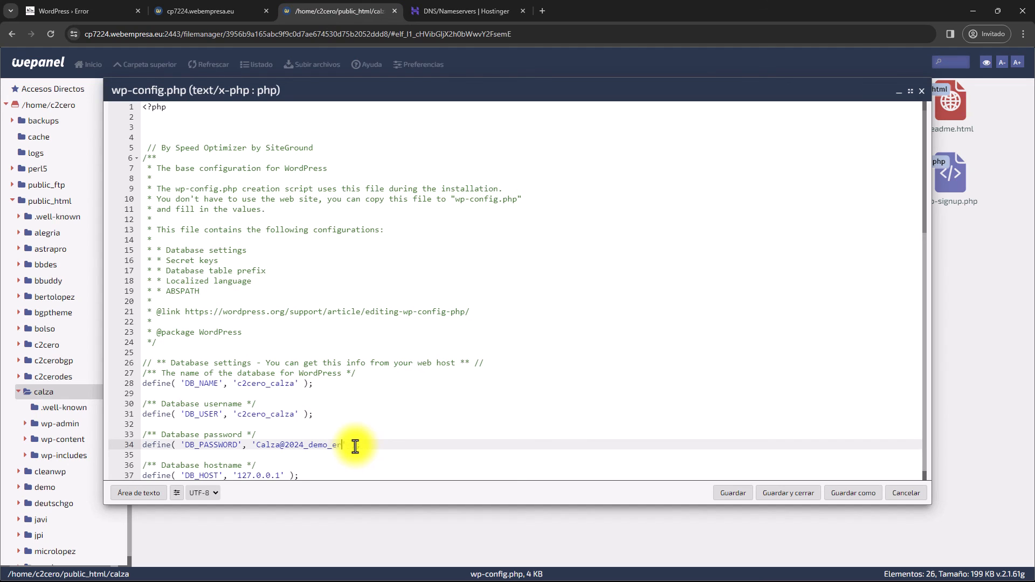
{"action": "key", "text": "BackSpace"}
{"action": "key", "text": "BackSpace"}
{"action": "scroll", "coordinate": [354, 446], "scroll_direction": "down", "scroll_amount": 3}
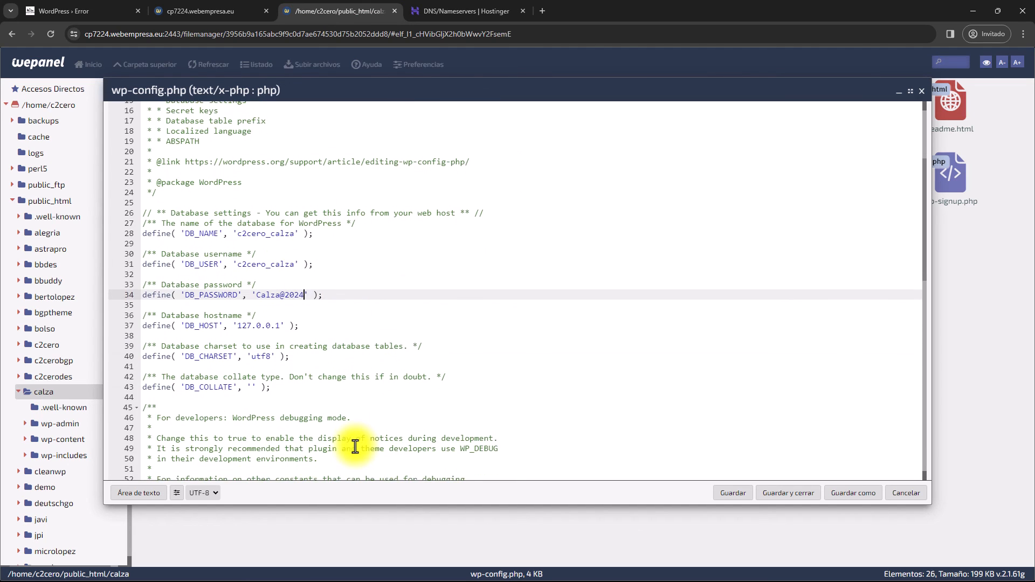
{"action": "scroll", "coordinate": [355, 447], "scroll_direction": "down", "scroll_amount": 5}
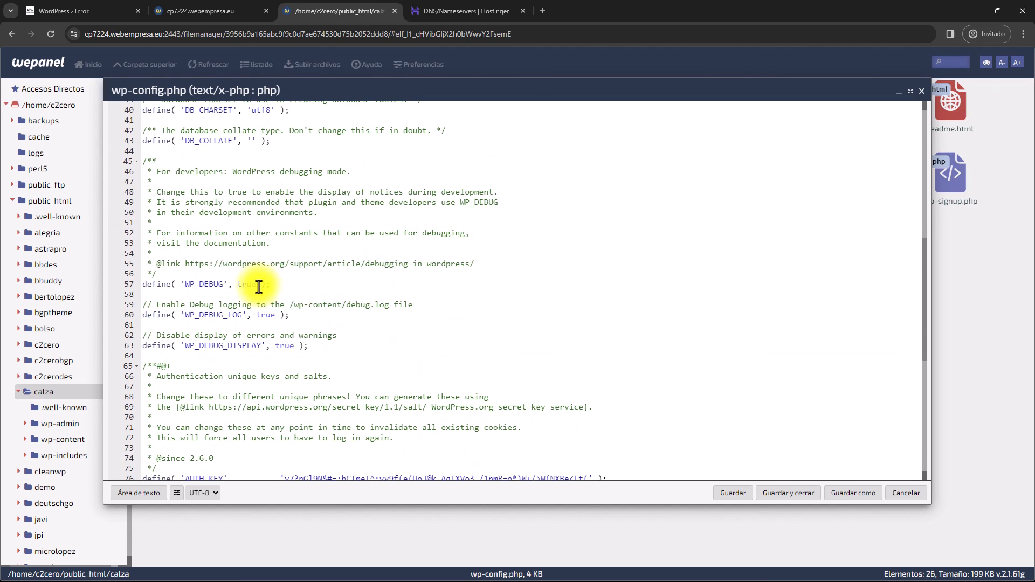
Step: Set WP_DEBUG to false, and set WP_DEBUG_LOG to false with its line commented out
{"action": "left_click", "coordinate": [259, 284]}
{"action": "double_click", "coordinate": [258, 284]}
{"action": "type", "text": "false"}
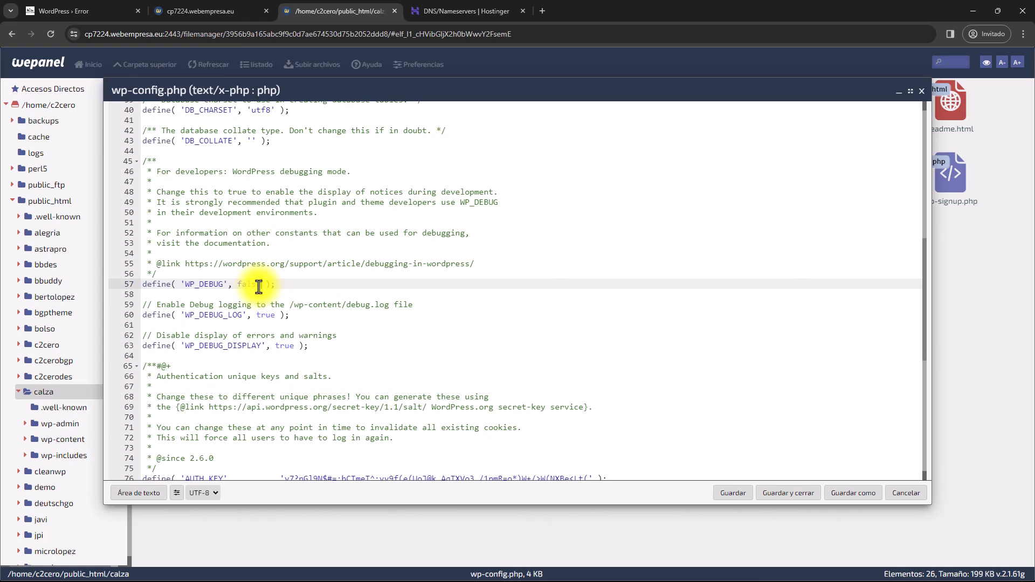
{"action": "left_click", "coordinate": [274, 315]}
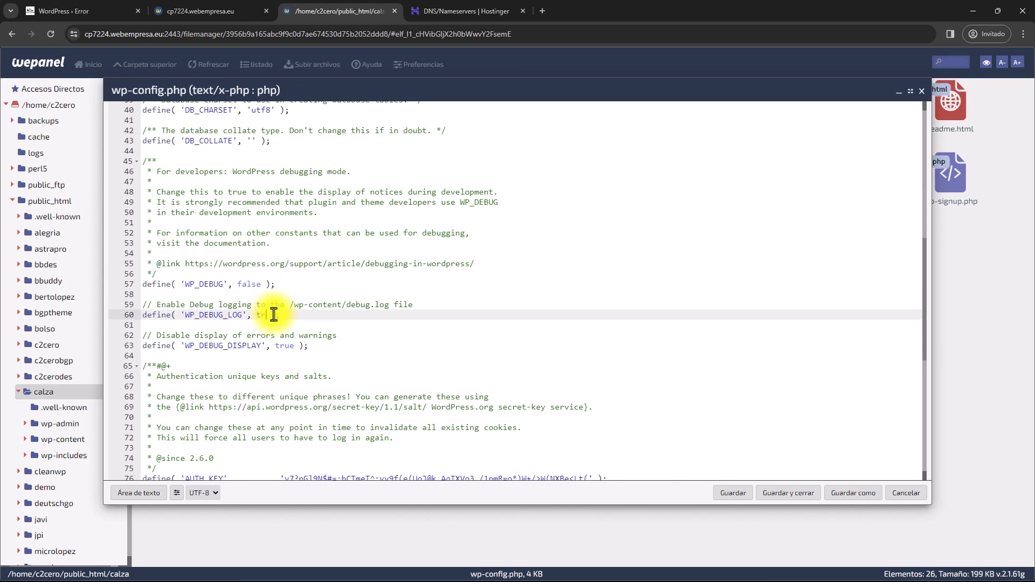
{"action": "key", "text": "BackSpace"}
{"action": "key", "text": "BackSpace"}
{"action": "type", "text": "false );"}
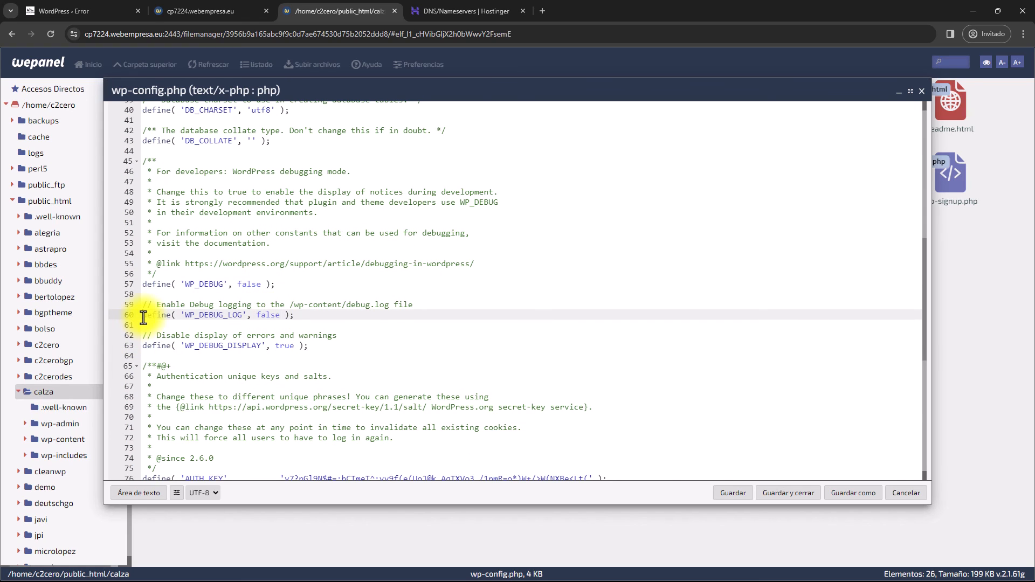
{"action": "left_click", "coordinate": [144, 314]}
{"action": "type", "text": "//"}
Step: Set WP_DEBUG_DISPLAY to false, save the file, and reload the Calza Joven store
{"action": "left_click", "coordinate": [293, 346]}
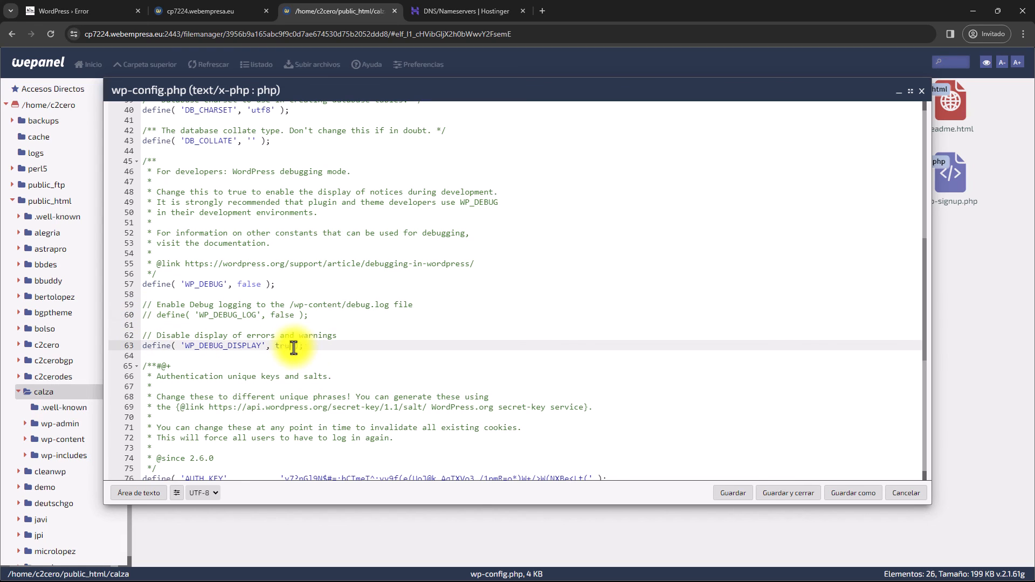
{"action": "key", "text": "BackSpace"}
{"action": "key", "text": "BackSpace"}
{"action": "key", "text": "BackSpace"}
{"action": "key", "text": "BackSpace"}
{"action": "type", "text": "false"}
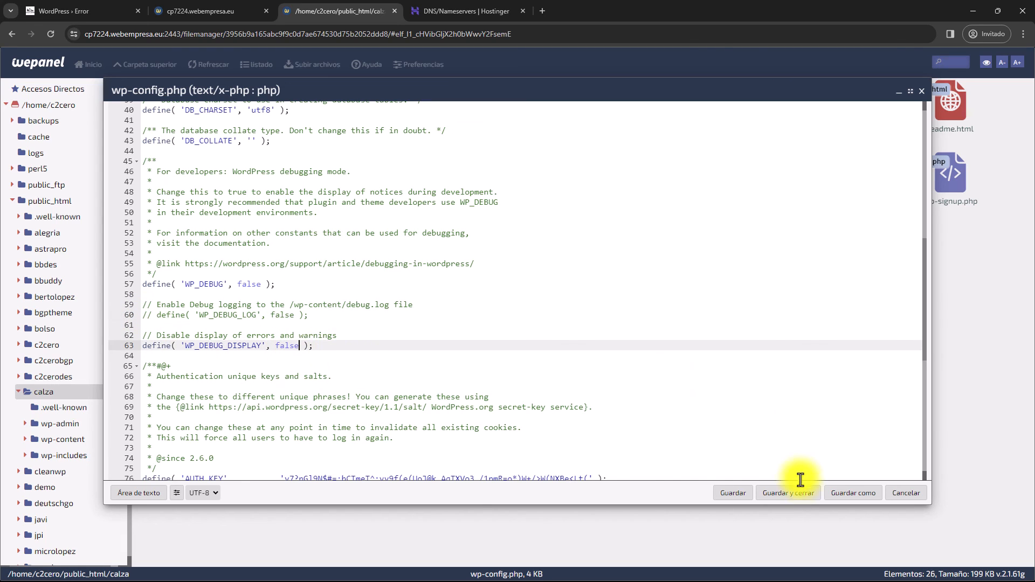
{"action": "left_click", "coordinate": [797, 492]}
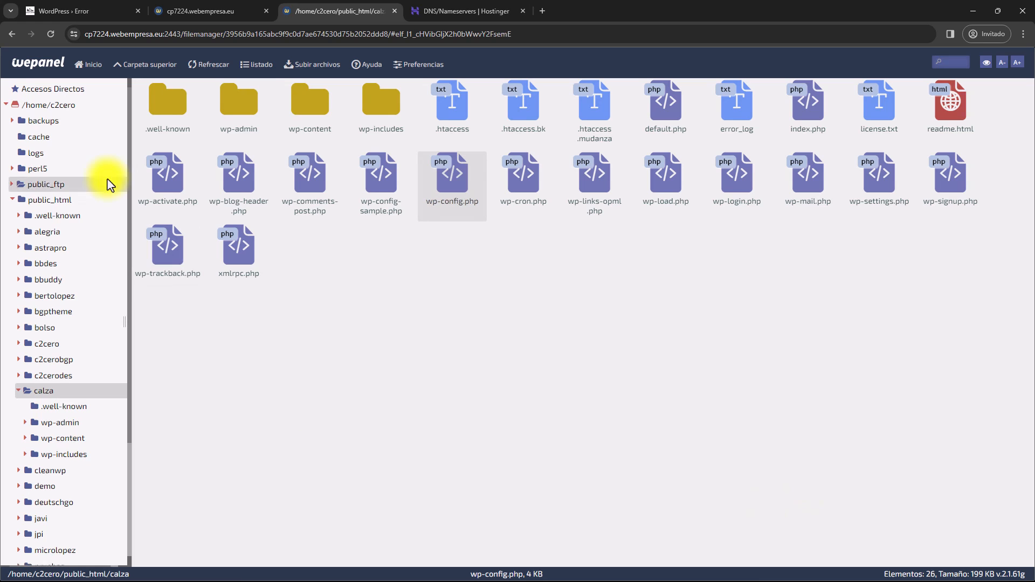
{"action": "left_click", "coordinate": [104, 9]}
{"action": "left_click", "coordinate": [50, 34]}
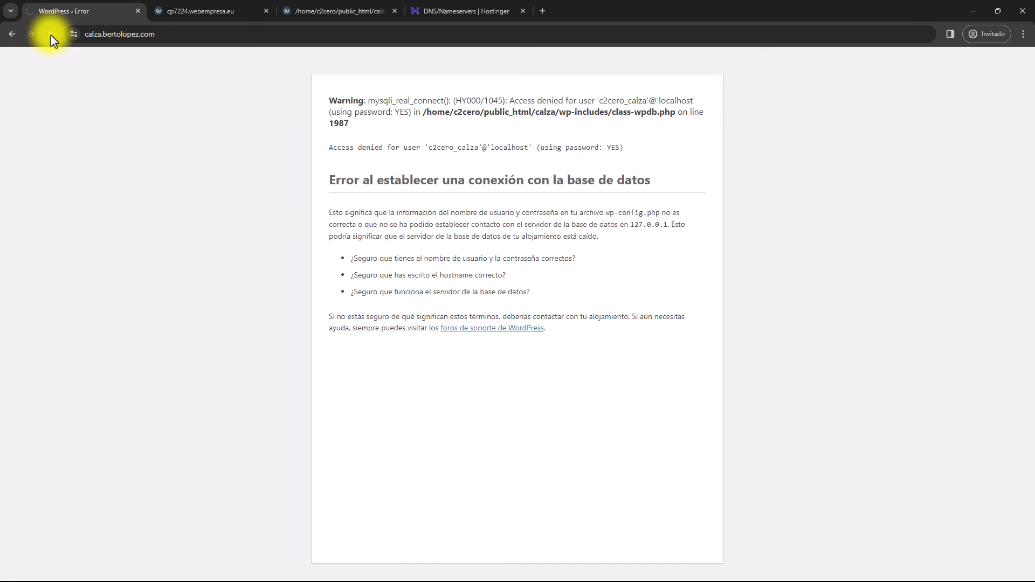